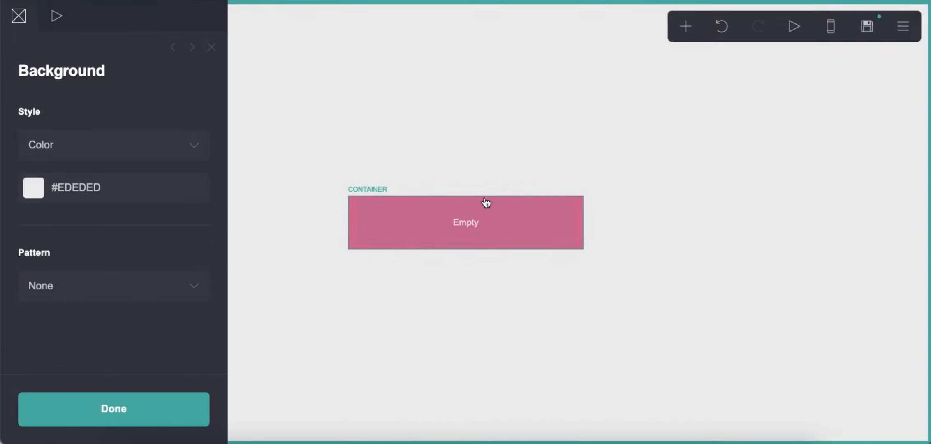
- Add a text element reading "少女时代" inside the pink container
click(687, 35)
click(537, 79)
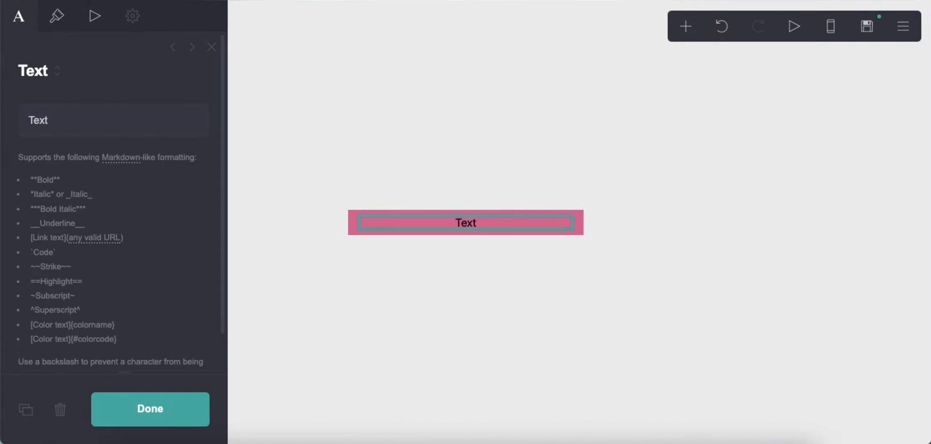
text(少女时代)
- Set the header text's color to #FFFFFF
click(56, 26)
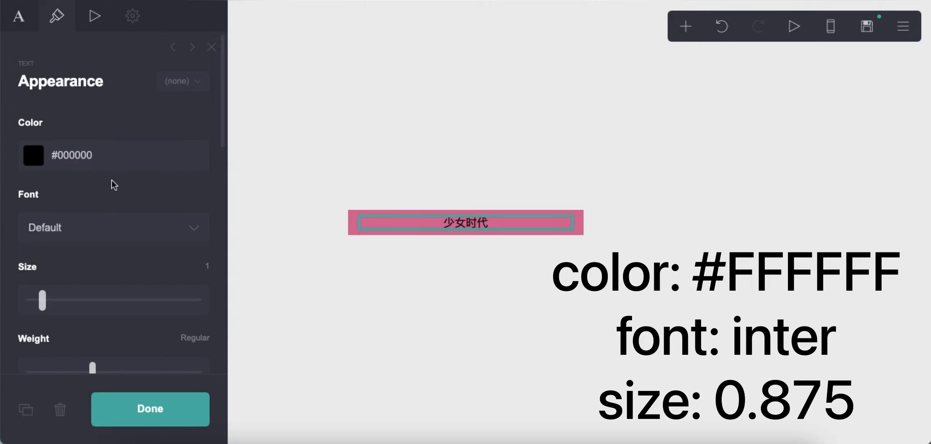
click(104, 164)
drag(62, 189, 2, 141)
click(80, 120)
- Change the header text's font to Inter and its size to 0.875
click(163, 233)
scroll(164, 228, down, 10)
scroll(165, 232, down, 15)
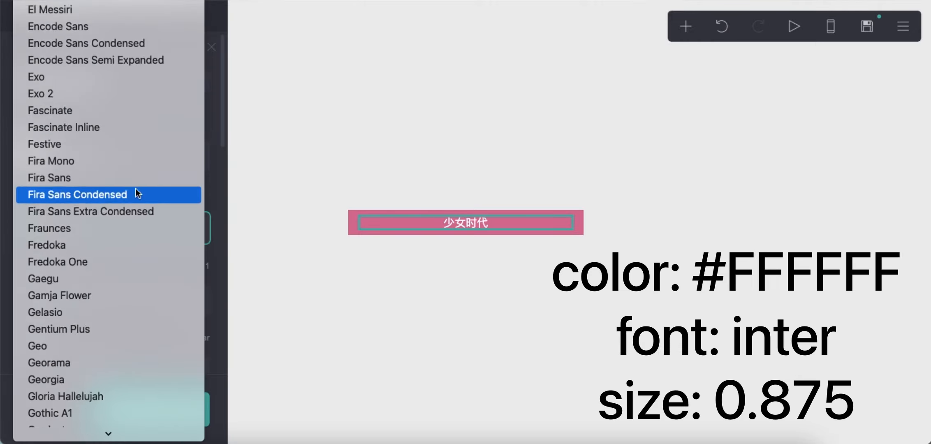
click(103, 319)
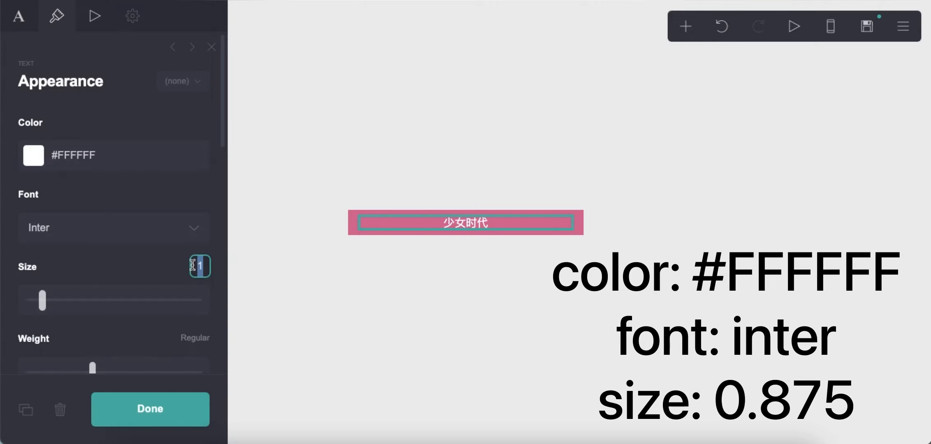
click(761, 1)
click(761, 0)
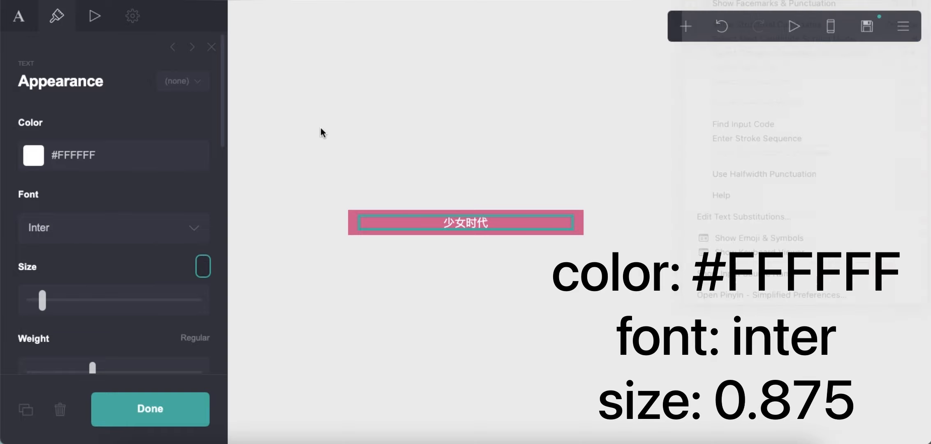
- Make the header text bold and align it left
scroll(99, 243, down, 3)
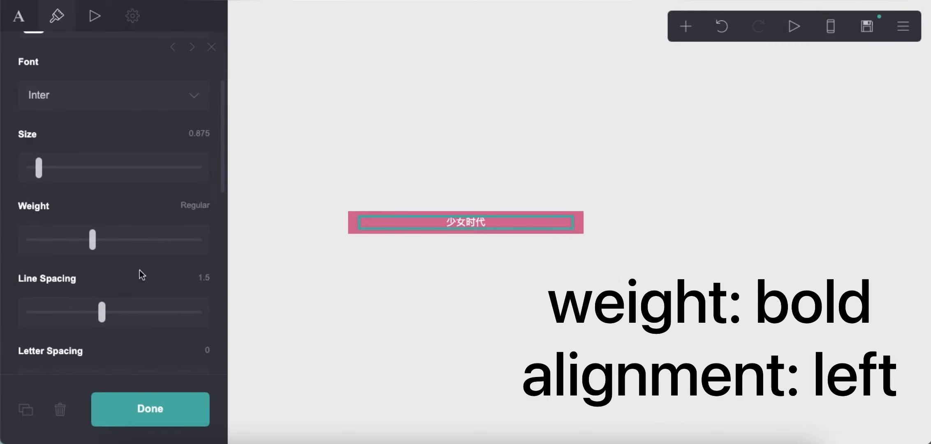
scroll(128, 280, down, 10)
click(106, 189)
click(103, 203)
click(337, 316)
- Add a container below the header with 0.375 vertical padding, Auto horizontal padding and a white background
click(686, 27)
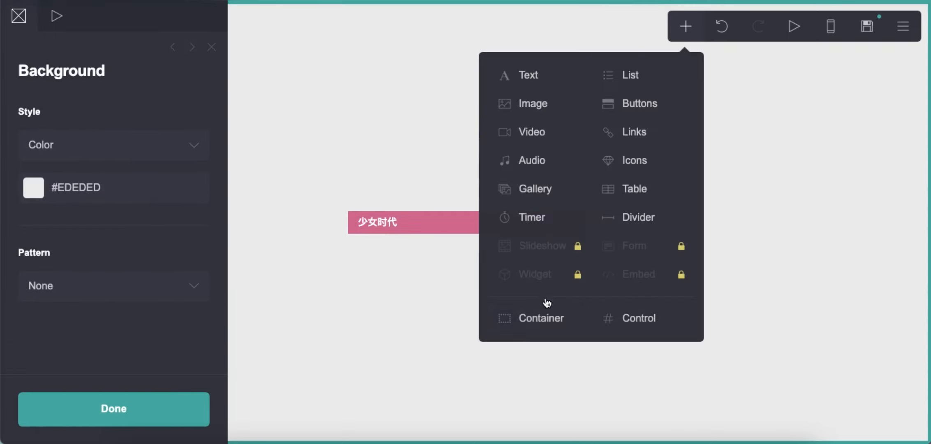
click(535, 315)
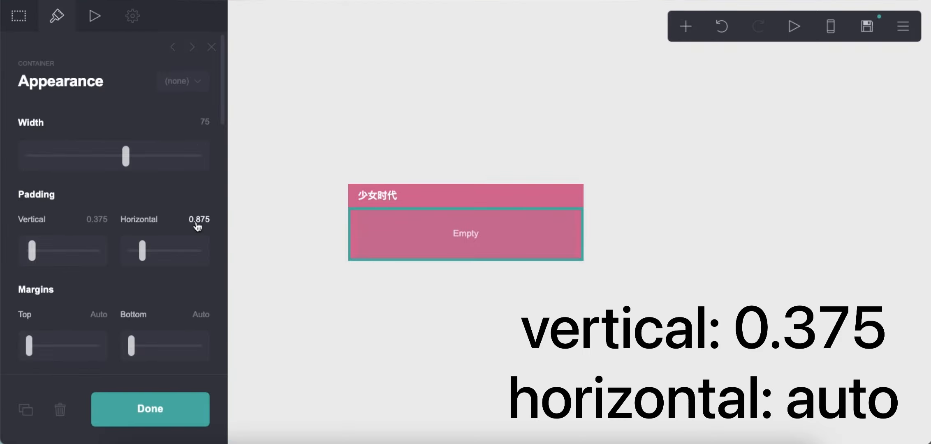
scroll(149, 269, down, 12)
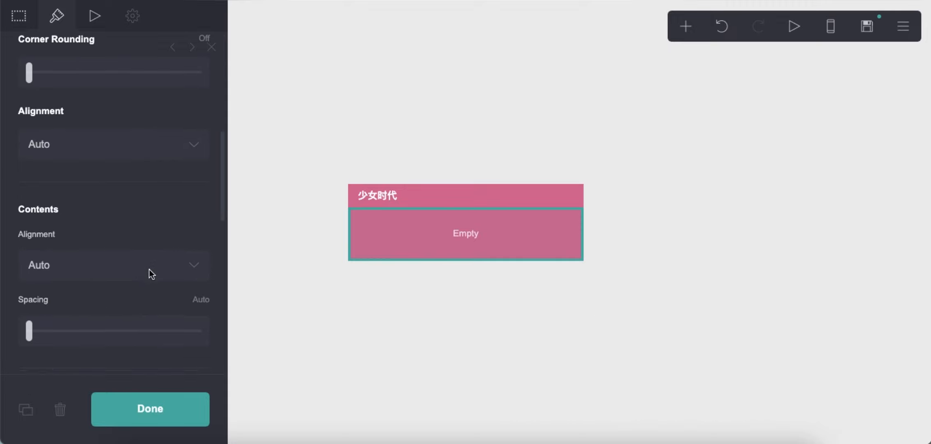
click(113, 243)
drag(62, 279, 21, 231)
click(705, 56)
- Add a gallery to the white container and give it four image entries
click(686, 26)
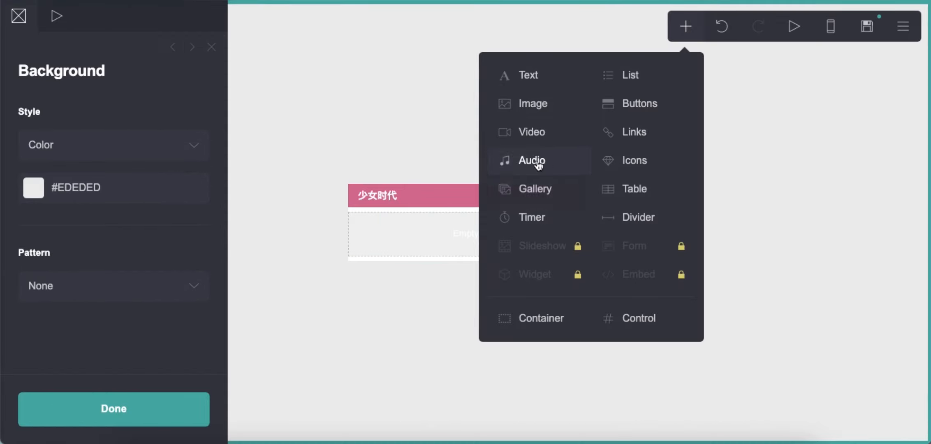
click(514, 188)
click(110, 177)
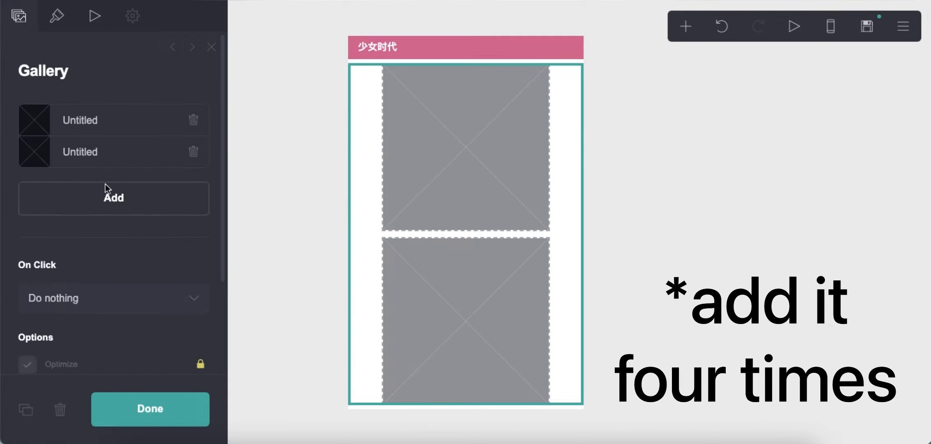
click(109, 195)
click(114, 229)
- Set the gallery spacing to 1, the image size to 3.75 and the corner rounding to 12
click(56, 16)
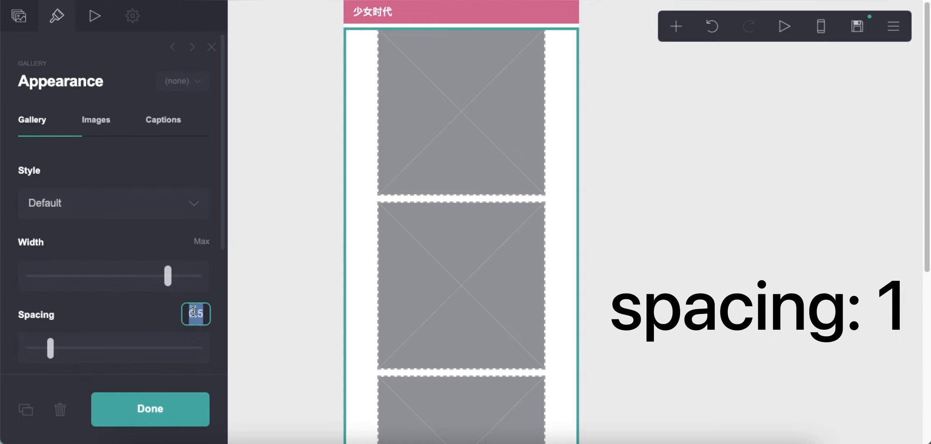
text(1)
click(96, 120)
text(3.)
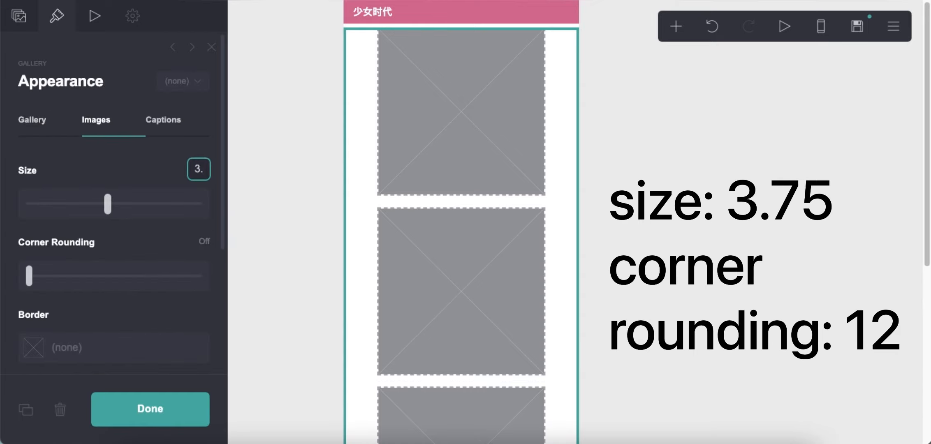
text(75)
key(Return)
drag(31, 278, 268, 278)
- Switch the gallery's mobile appearance to manual with size 3.75, checking it in the mobile view before returning to desktop
scroll(156, 233, down, 5)
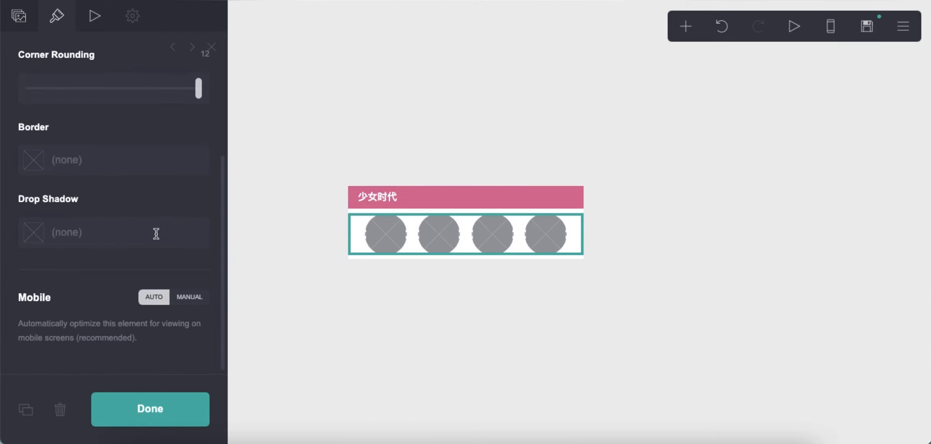
click(829, 36)
click(190, 297)
scroll(194, 300, down, 3)
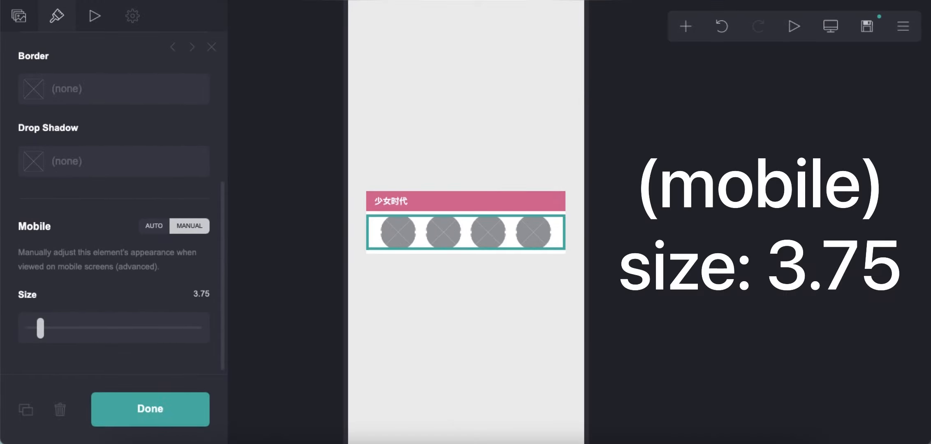
click(831, 26)
- Upload the green-outfit portrait as the first gallery image, cropped to a square around the head and shoulders
scroll(151, 209, up, 5)
click(31, 118)
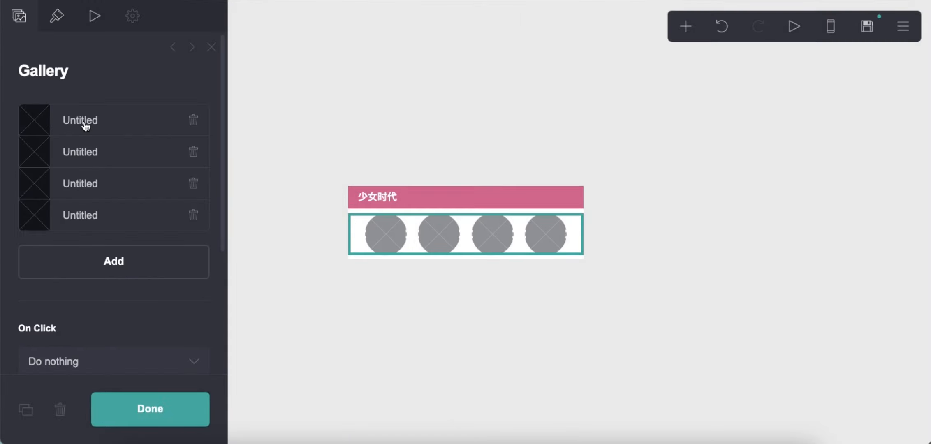
click(57, 120)
click(114, 212)
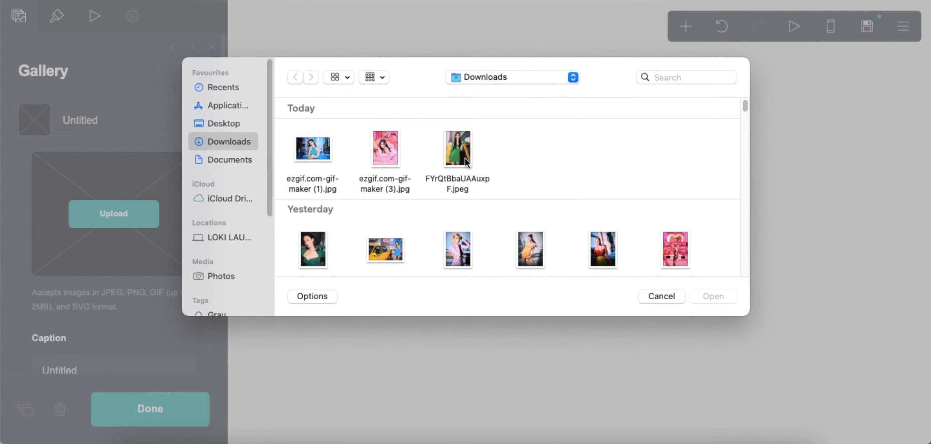
double_click(319, 239)
click(12, 25)
click(17, 23)
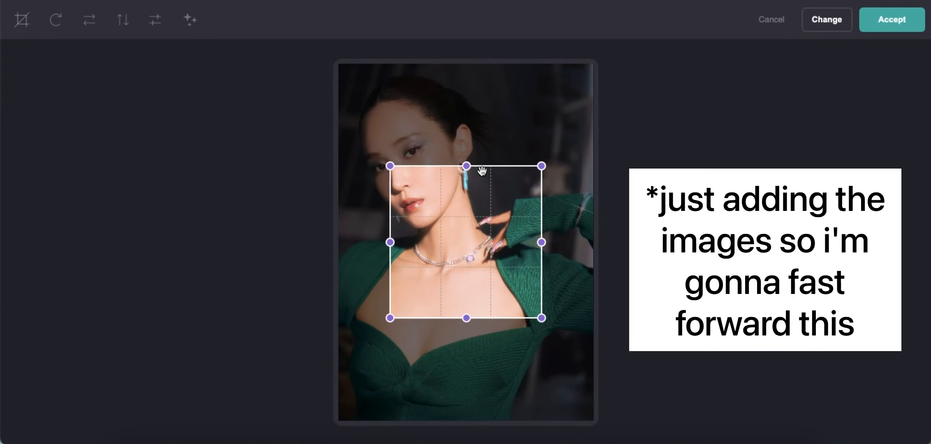
drag(428, 197, 379, 98)
drag(491, 217, 561, 286)
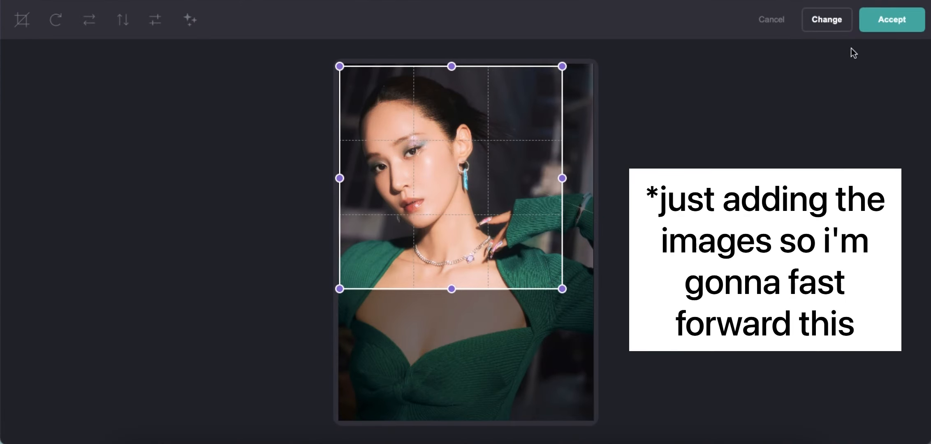
click(892, 19)
- Upload the yellow taxi photo as the second gallery image, cropped to a square around the person's face
click(98, 123)
click(105, 157)
click(114, 245)
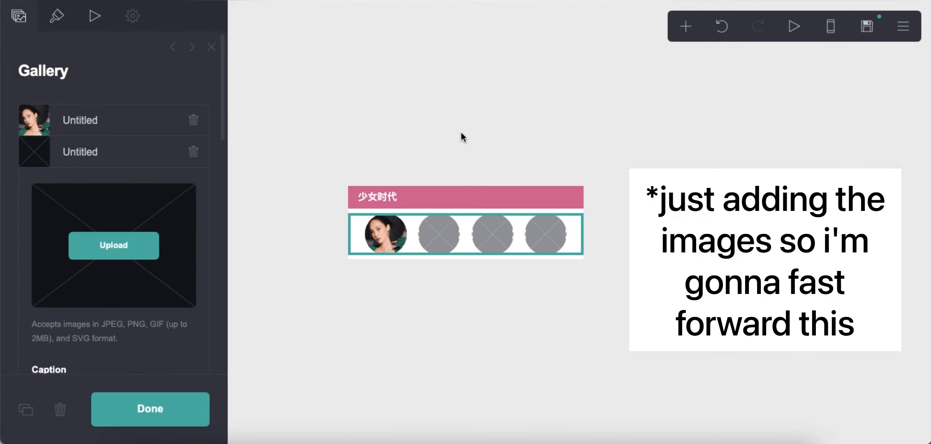
click(372, 249)
double_click(372, 249)
drag(466, 244, 628, 192)
drag(734, 298, 636, 204)
drag(577, 144, 650, 153)
click(877, 19)
- Upload the orange-outfit photo as the third gallery image, cropped to a square around the upper body
click(106, 151)
click(108, 184)
click(113, 277)
double_click(529, 247)
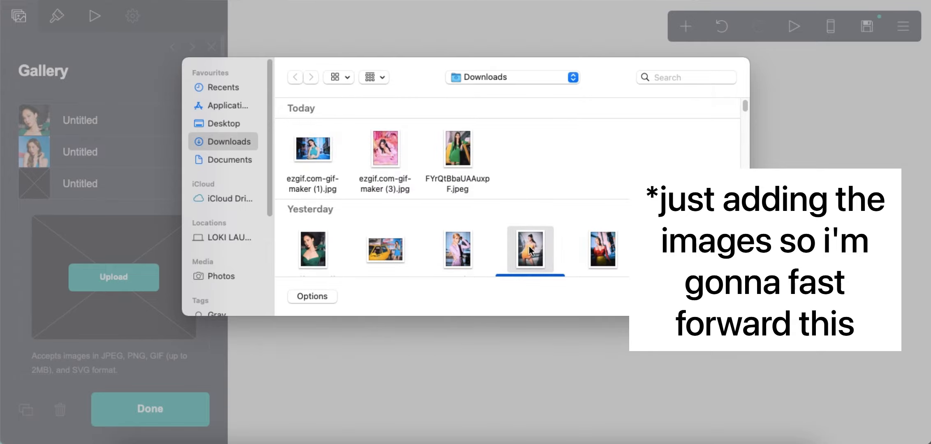
drag(497, 210, 498, 118)
drag(541, 225, 537, 220)
drag(493, 180, 495, 185)
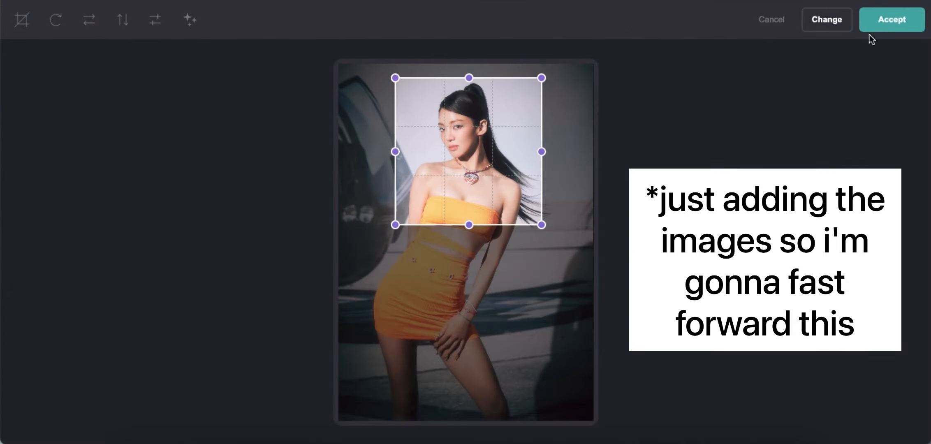
click(879, 23)
- Upload the red-outfit photo as the fourth gallery image, cropped to a square around the upper body
click(103, 184)
click(99, 222)
click(113, 309)
double_click(600, 249)
drag(474, 219, 444, 164)
click(891, 20)
- Caption the first gallery image "ABOUT" and fill in its section link URL
click(113, 151)
scroll(112, 247, down, 3)
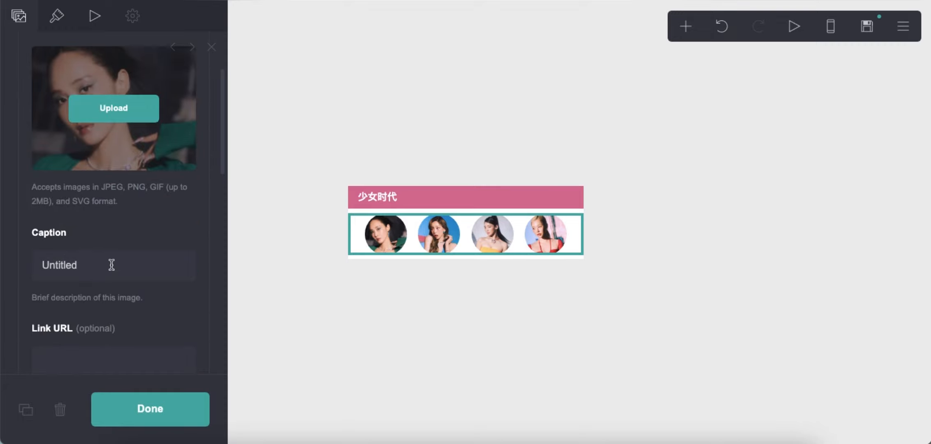
text(ABPU)
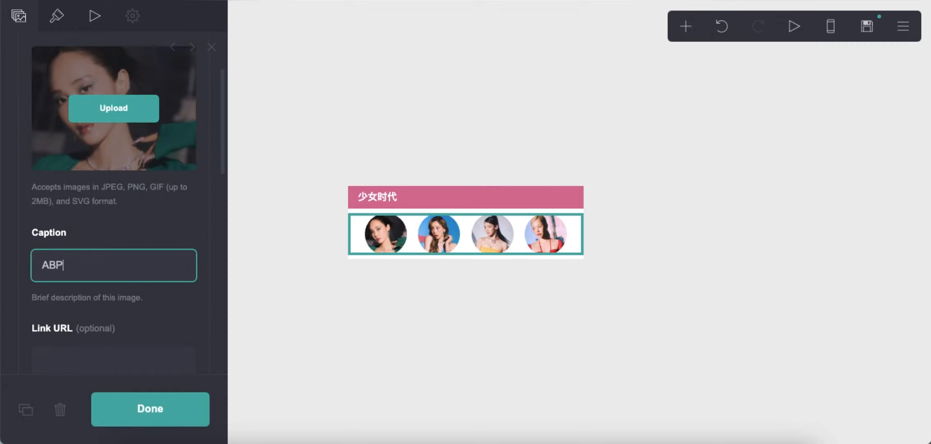
scroll(128, 237, down, 3)
click(128, 237)
text(#i)
scroll(120, 110, up, 5)
- Caption the second gallery image "RULES"
click(121, 110)
click(117, 162)
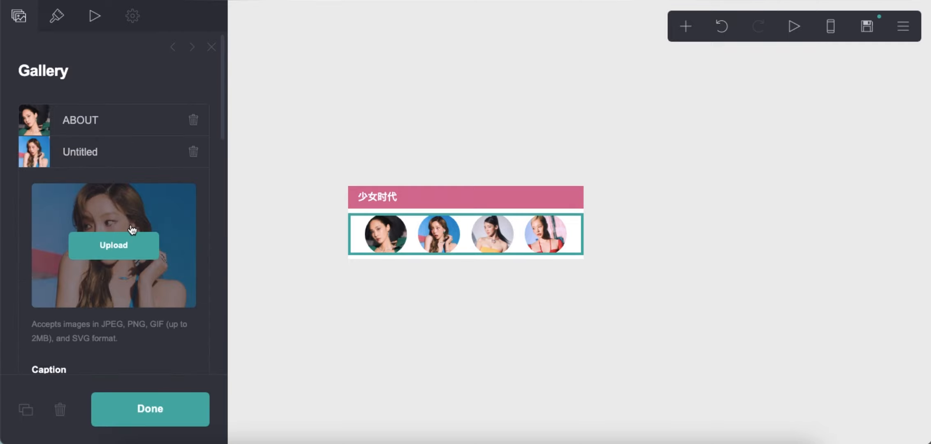
scroll(125, 288, down, 5)
text(RULES)
scroll(120, 157, up, 5)
- Caption the third gallery image "NOTES"
click(120, 156)
click(115, 181)
scroll(111, 283, down, 5)
text(NOTE)
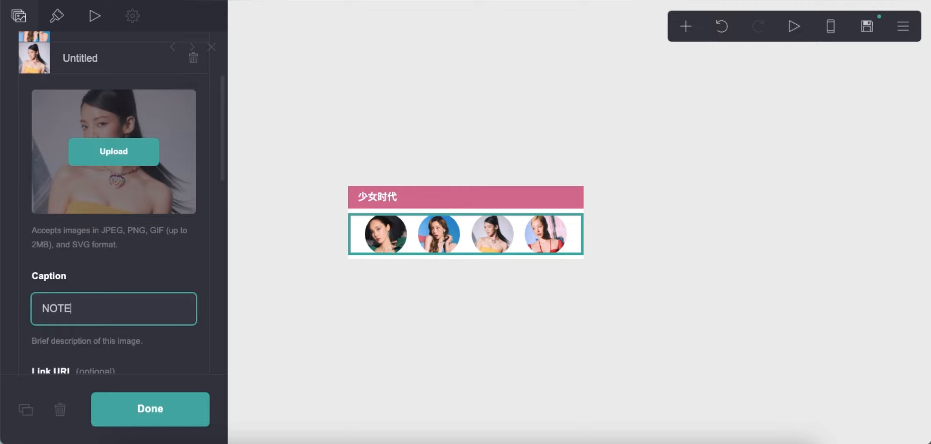
text(S)
scroll(113, 218, up, 3)
- Caption the fourth gallery image "TUNES"
click(125, 197)
click(125, 216)
scroll(119, 288, down, 3)
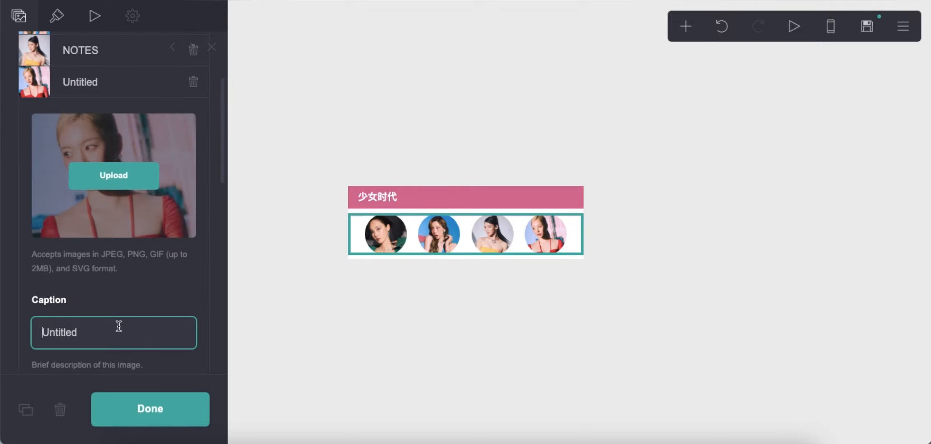
scroll(66, 66, up, 5)
- Set the gallery's caption style to Below
click(57, 15)
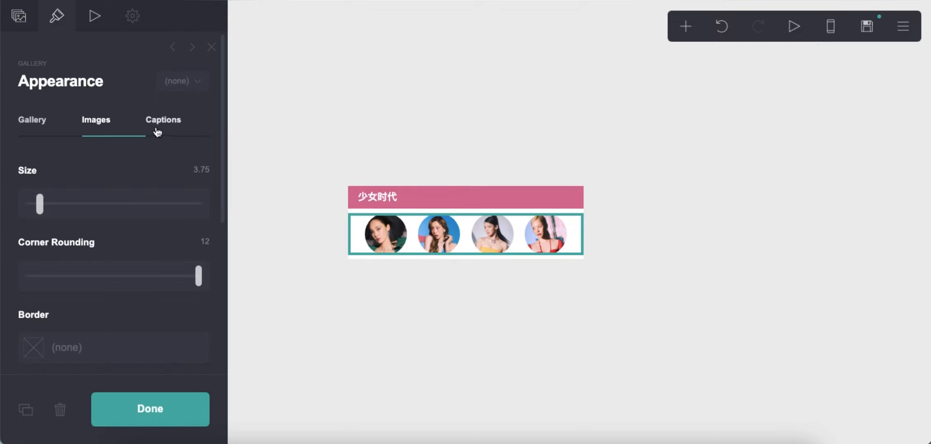
click(161, 121)
click(121, 202)
click(111, 226)
- Copy the header container's background color #D67296 and apply it to the gallery captions
scroll(112, 258, down, 3)
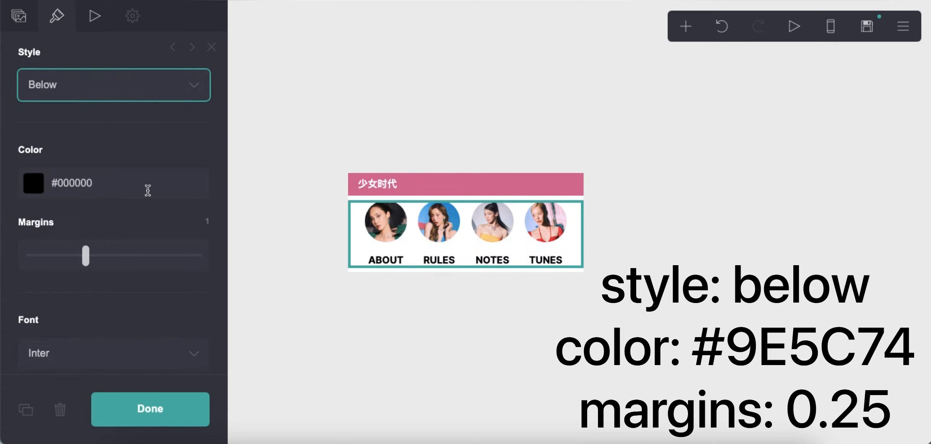
click(148, 188)
click(473, 180)
scroll(175, 221, down, 10)
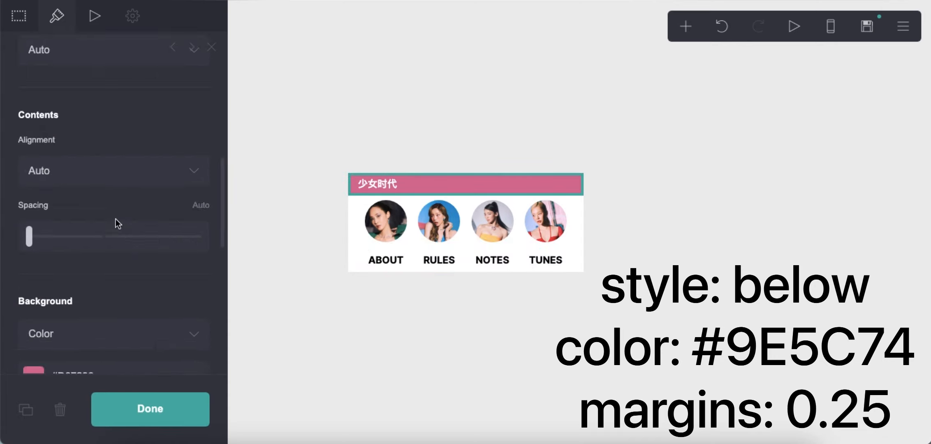
right_click(129, 271)
click(146, 261)
click(424, 262)
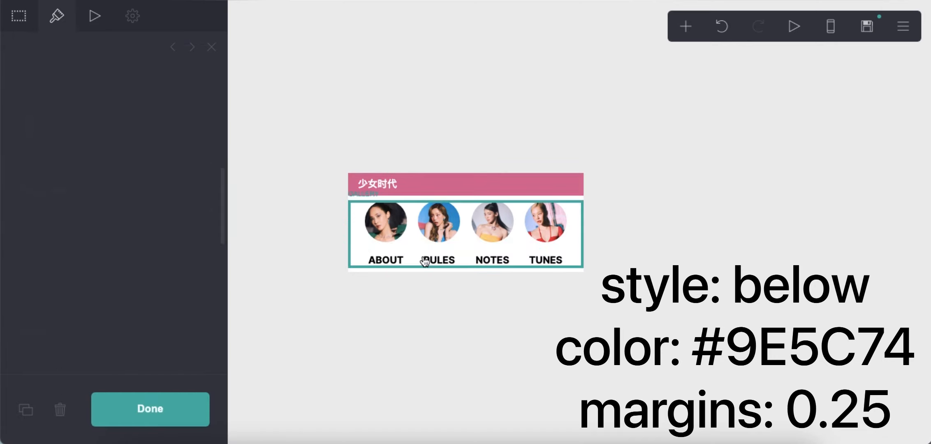
click(133, 201)
right_click(132, 202)
click(151, 289)
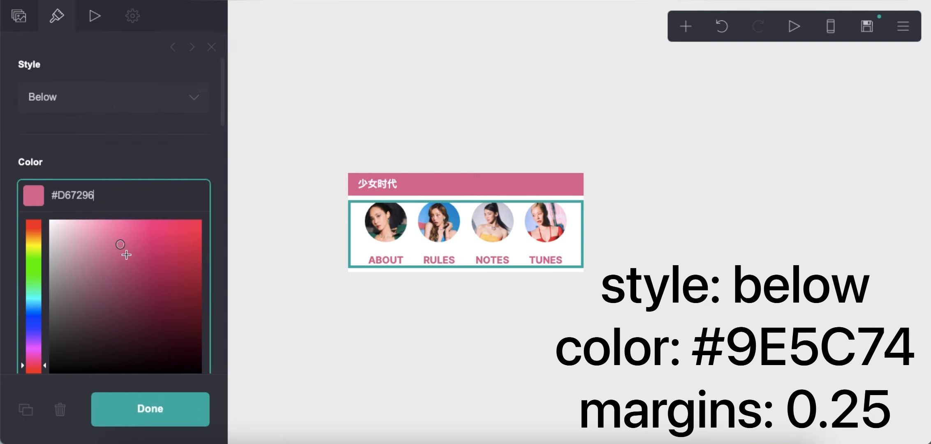
- Set the gallery captions' color to #9E5C74 and their margins to 0.25
click(137, 174)
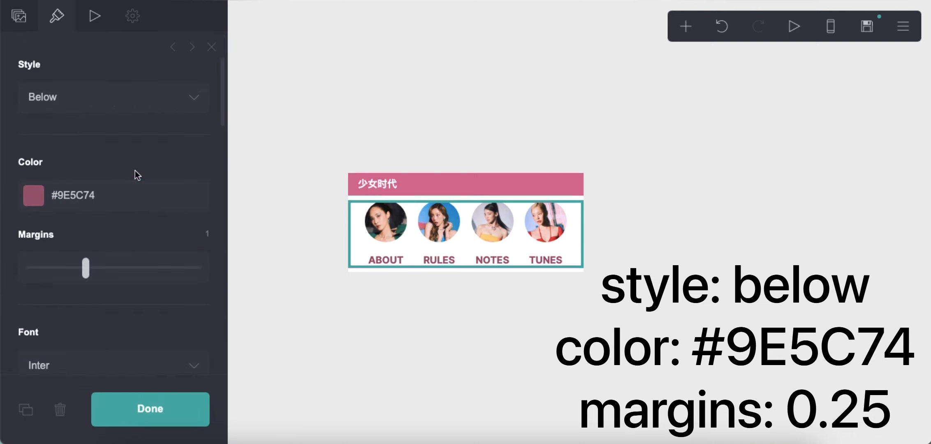
text(.25)
key(Return)
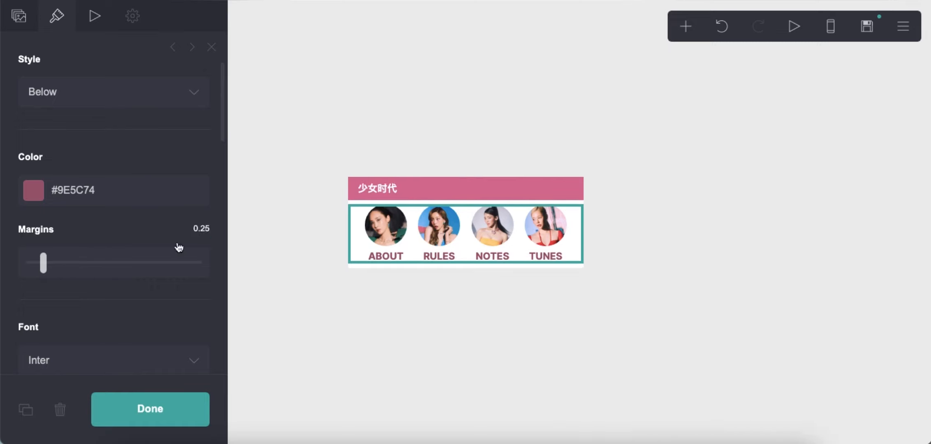
- Set the gallery captions' text size to 0.75
scroll(160, 266, down, 4)
click(187, 239)
text(.75)
key(Return)
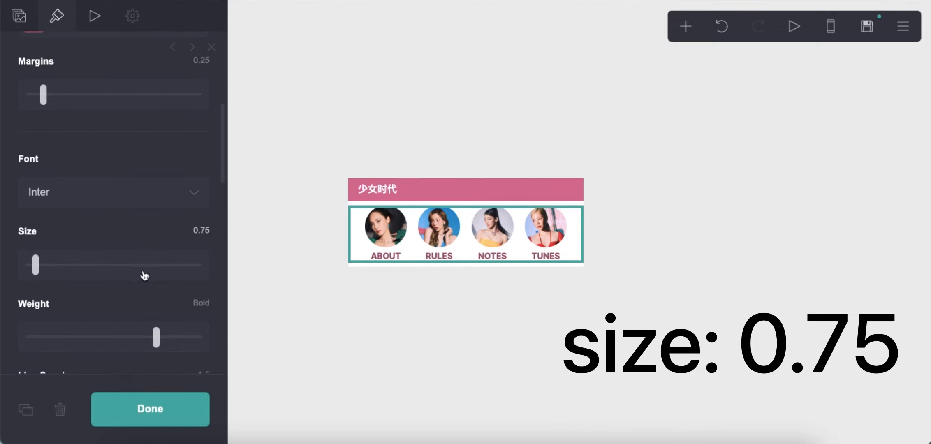
- Add a new container below the gallery and set its background style to Image
scroll(142, 272, down, 10)
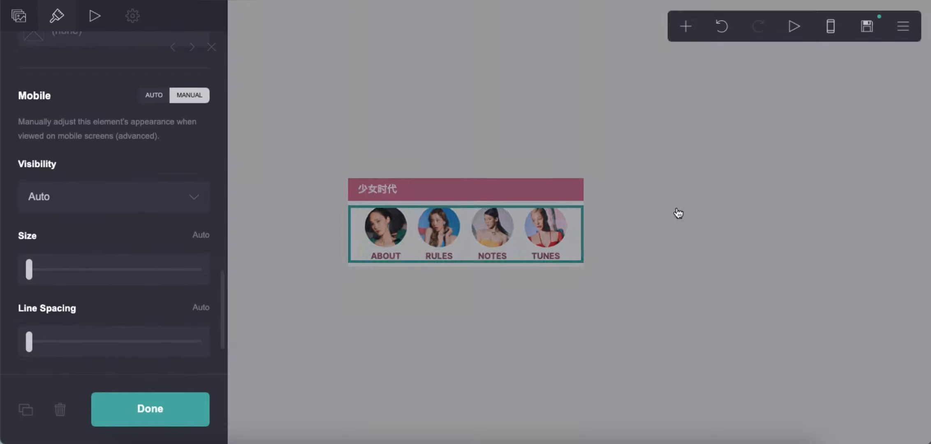
click(589, 316)
click(687, 28)
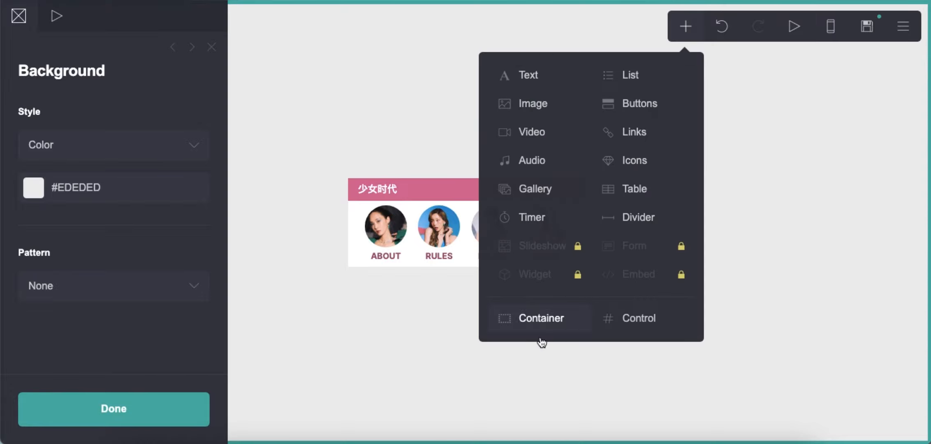
click(537, 326)
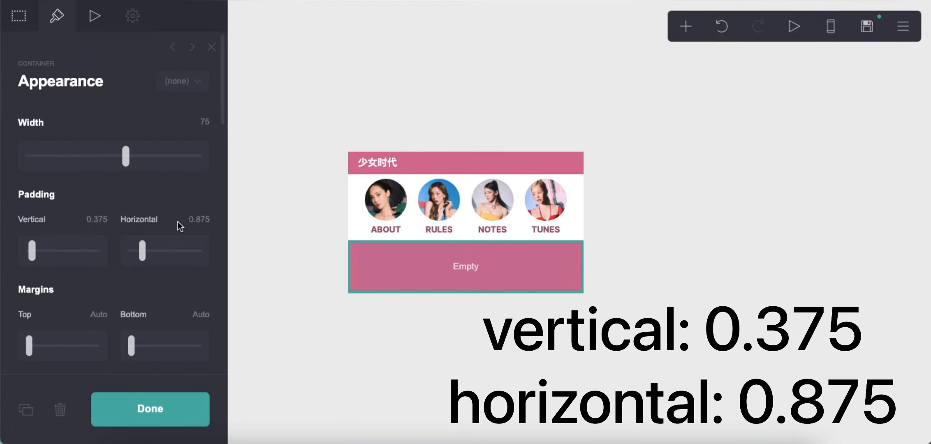
scroll(182, 297, down, 10)
click(131, 208)
click(125, 236)
- Upload the pink portrait photo as the container's background, cropped to the area around the woman
click(125, 288)
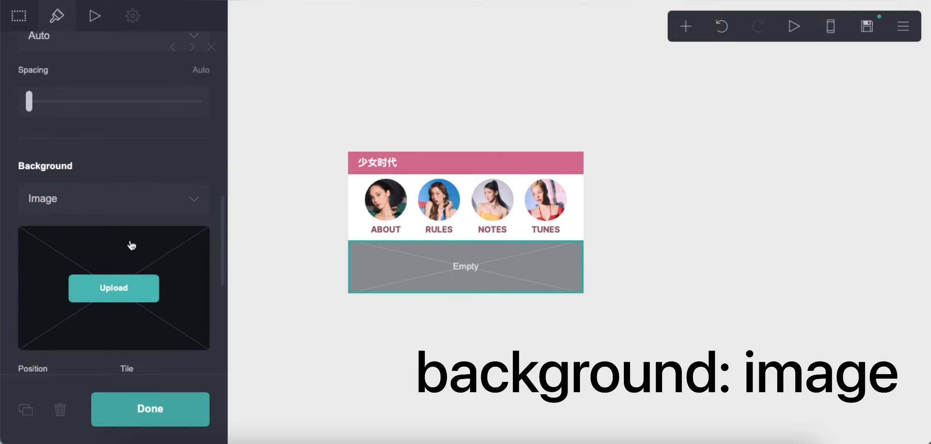
double_click(380, 154)
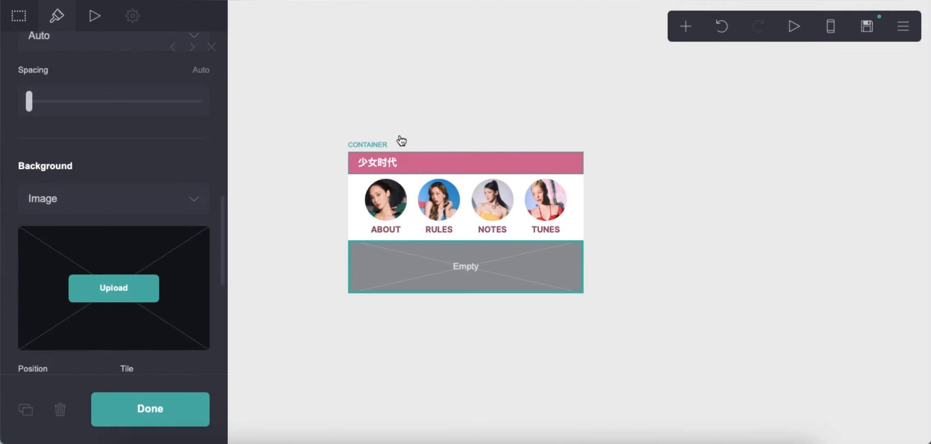
click(21, 20)
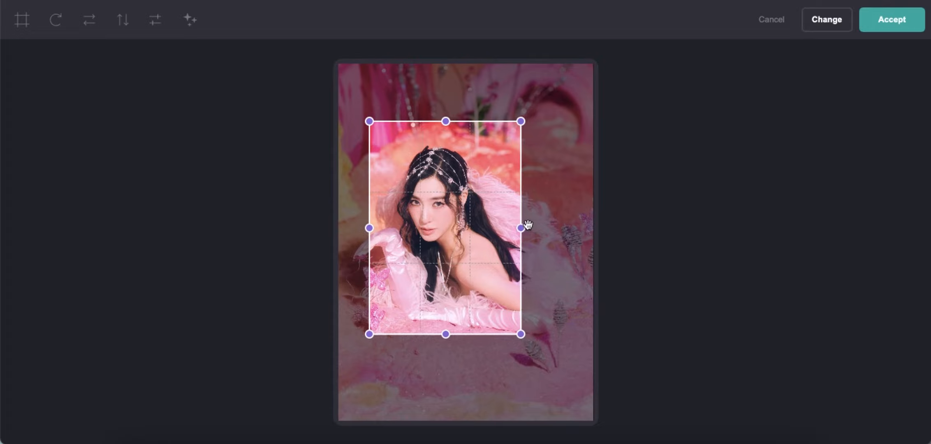
drag(524, 228, 545, 228)
drag(468, 338, 462, 370)
click(895, 28)
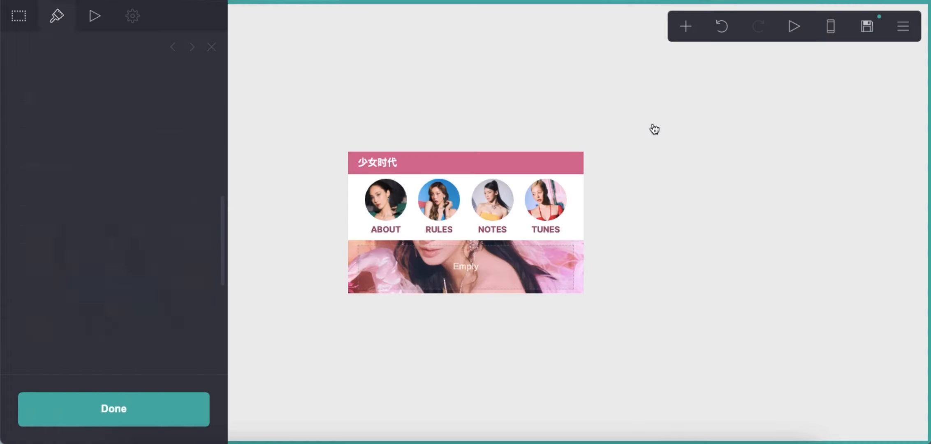
- Add a divider inside the photo container with vertical orientation, color #FFFFFF00 and height 15
click(686, 27)
click(619, 228)
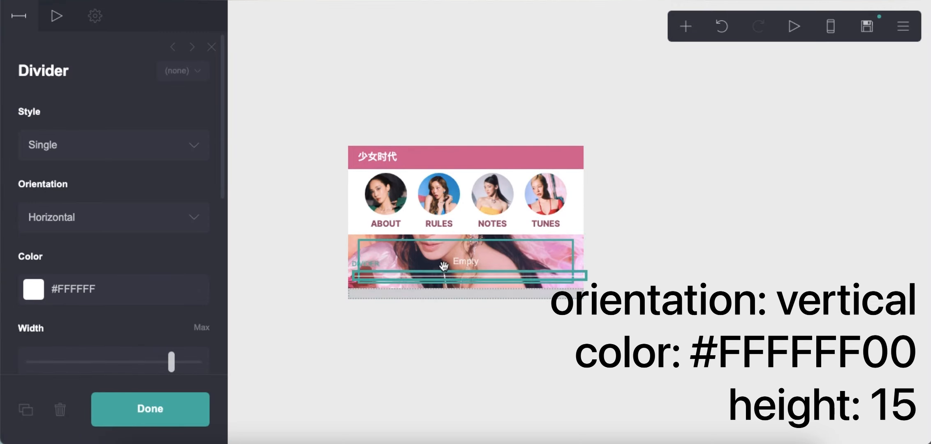
click(124, 290)
text(00)
click(134, 91)
click(133, 106)
text(15)
key(Return)
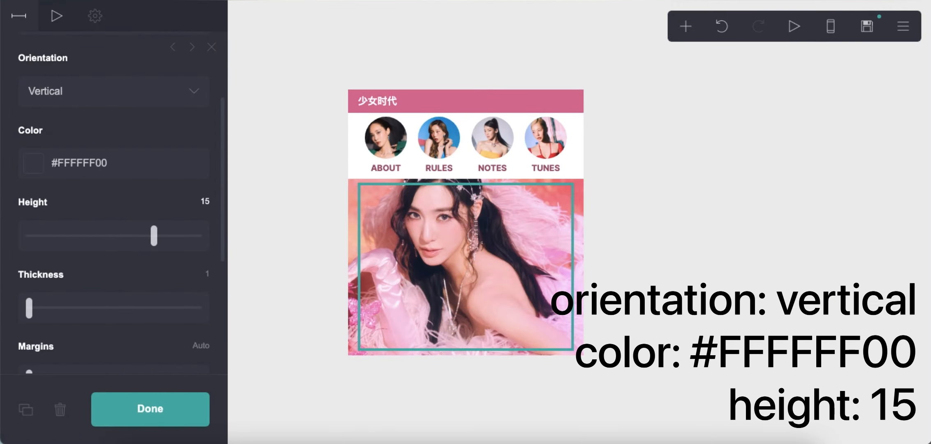
- Add a text element below the divider in the photo container, with weight Regular and line spacing 1
click(678, 110)
click(685, 26)
click(555, 71)
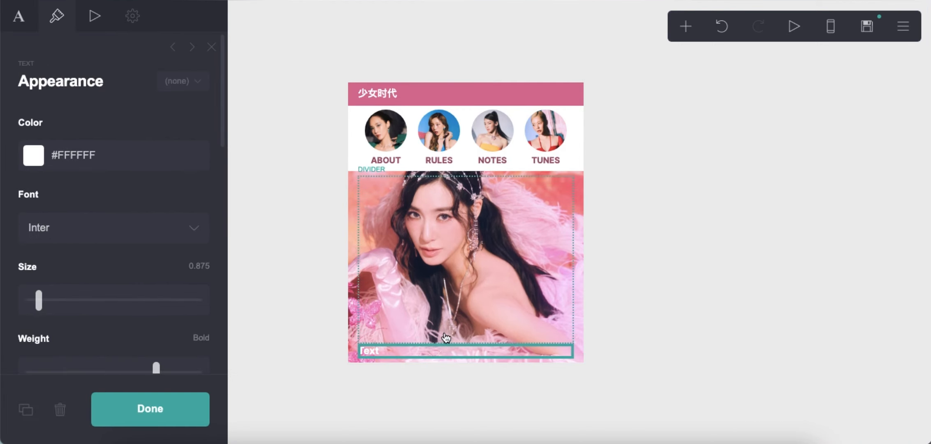
scroll(122, 199, down, 3)
scroll(119, 282, down, 1)
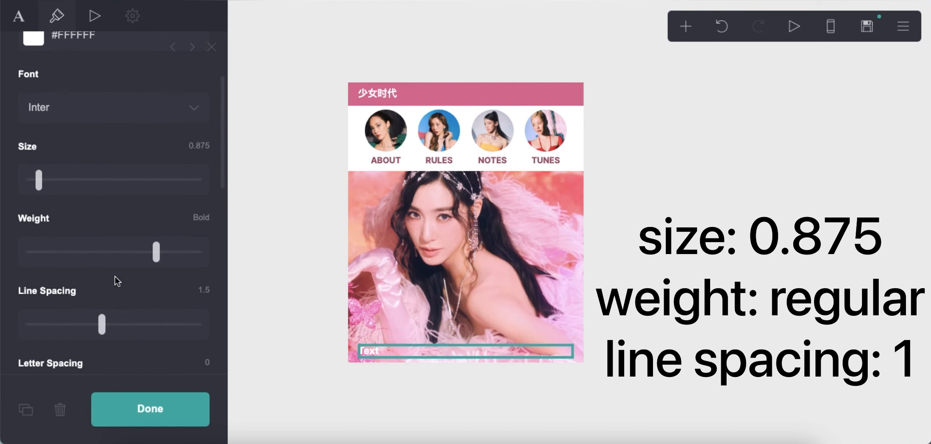
scroll(141, 297, down, 1)
click(195, 265)
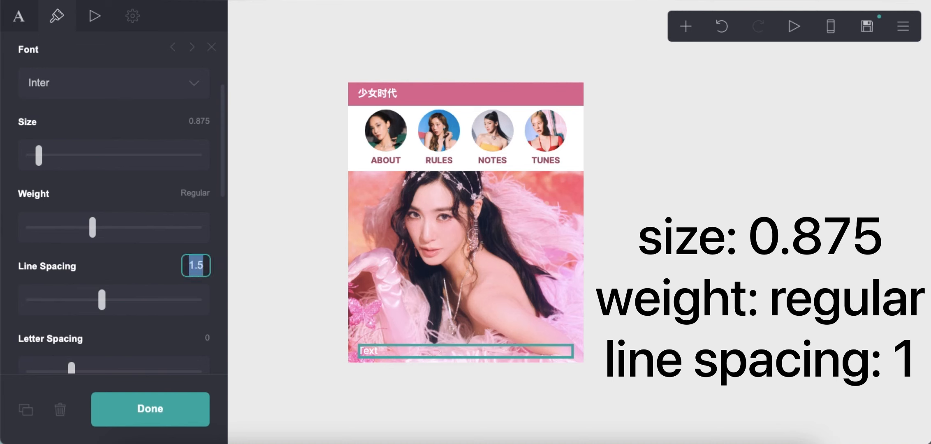
text(1)
key(Return)
- Set the text's margins to 0.375 and give it a #000000 drop shadow with distance 0 and blur 0.25
scroll(138, 281, down, 5)
scroll(133, 282, down, 1)
click(188, 176)
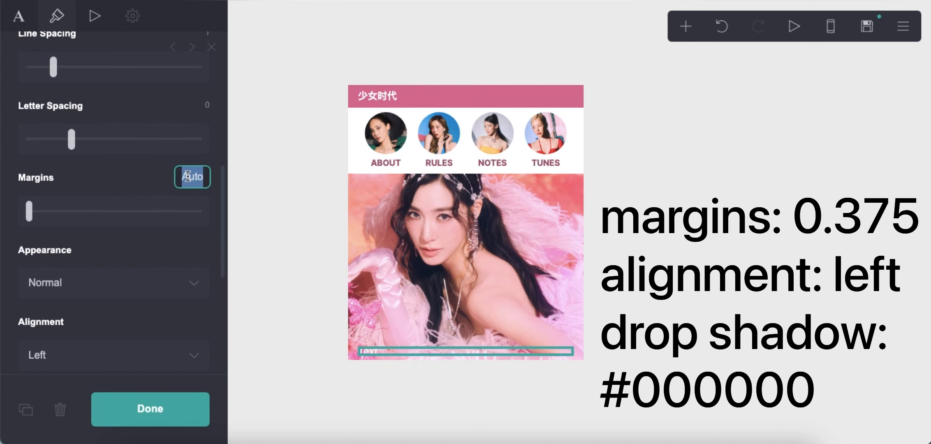
key(Return)
scroll(109, 257, down, 5)
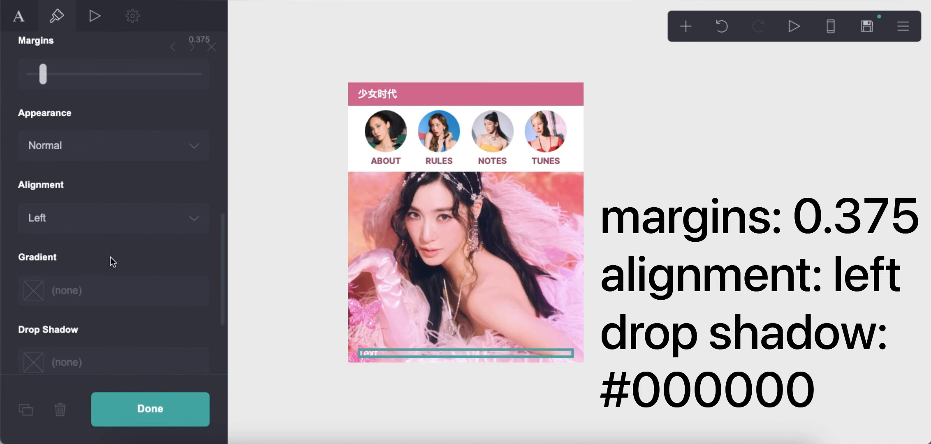
scroll(111, 256, down, 4)
click(110, 258)
text(#000000)
key(Return)
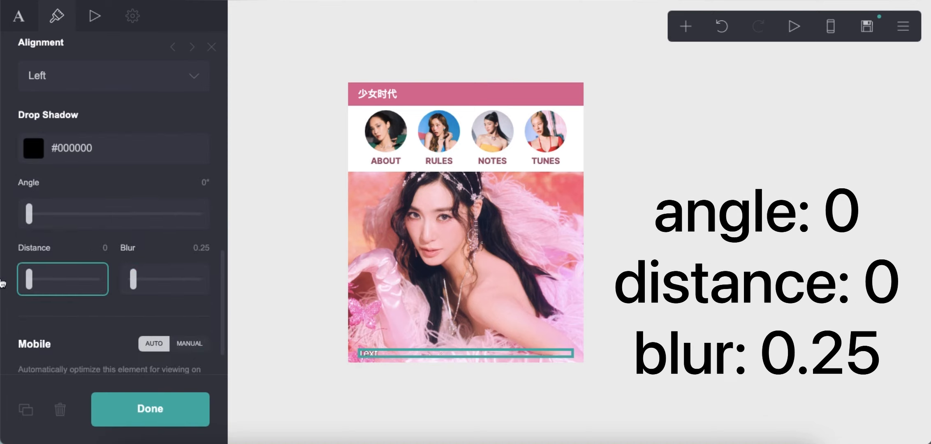
- Replace the placeholder text with GIRLS GENERATION
scroll(102, 192, up, 9)
click(19, 16)
drag(48, 120, 3, 125)
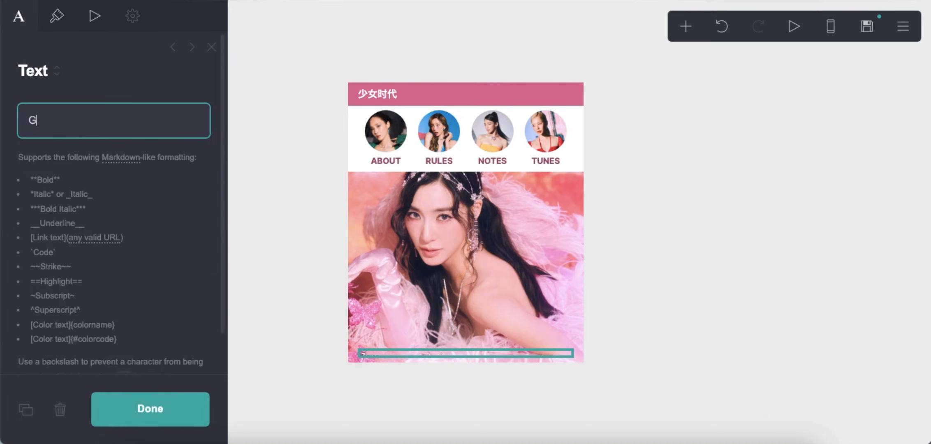
- Add a second text element reading COSMIC FESTA below the first, with size 2 and weight Bold
click(717, 193)
click(686, 26)
click(519, 72)
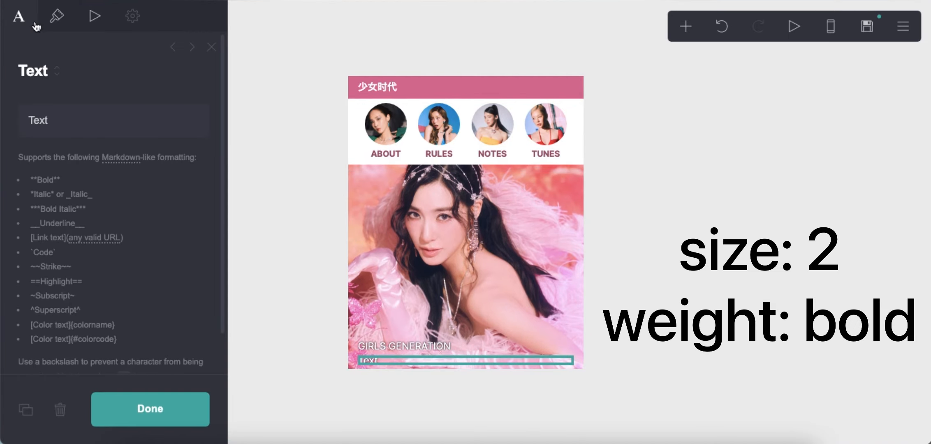
click(56, 16)
text(2)
key(Return)
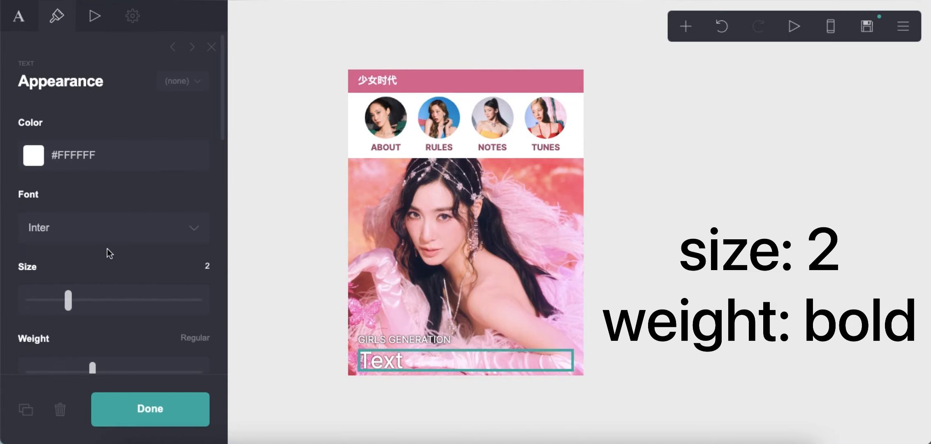
scroll(124, 272, down, 2)
click(19, 15)
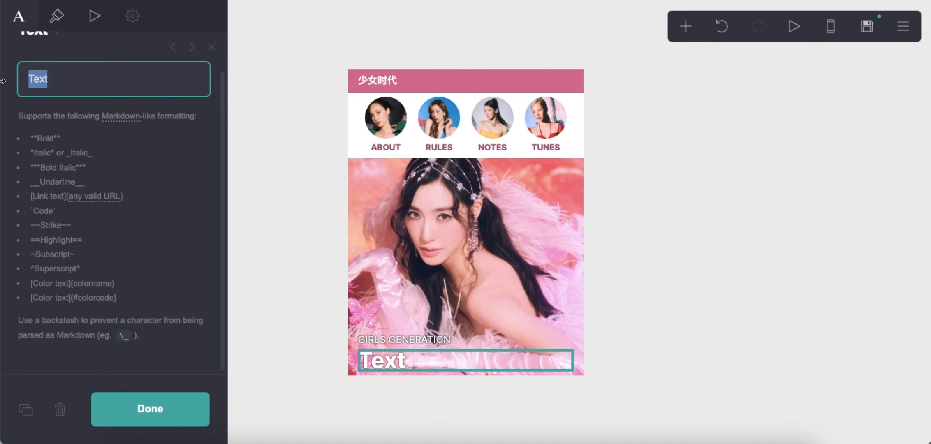
- Add another container below the photo container and set its vertical padding to 0.5
click(669, 242)
click(686, 27)
click(560, 318)
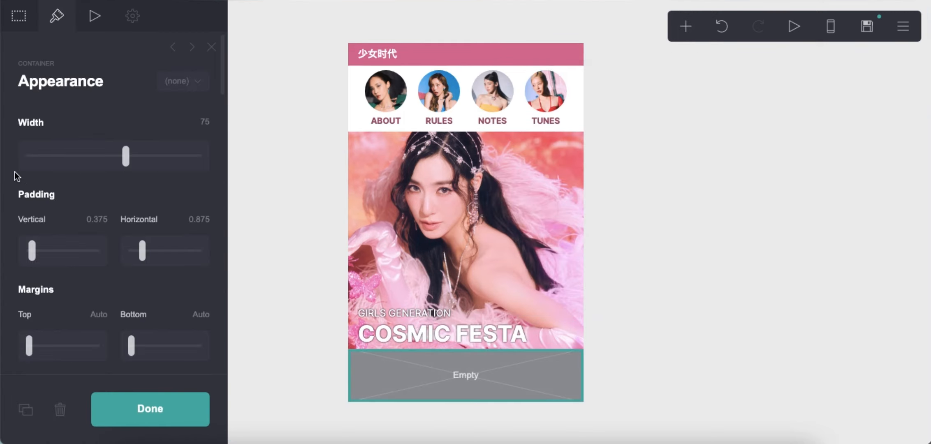
click(96, 220)
text(.4)
key(BackSpace)
text(5)
key(Return)
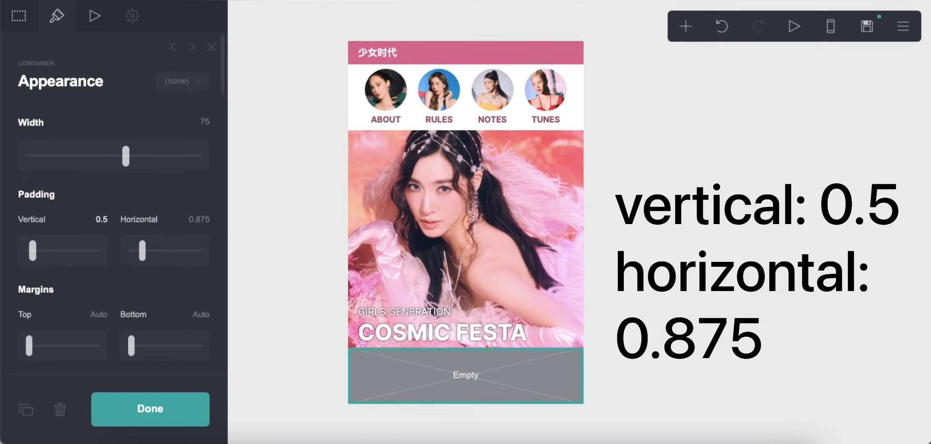
- Change the new container's background to Color with #FFFFFF
scroll(144, 269, down, 10)
click(134, 214)
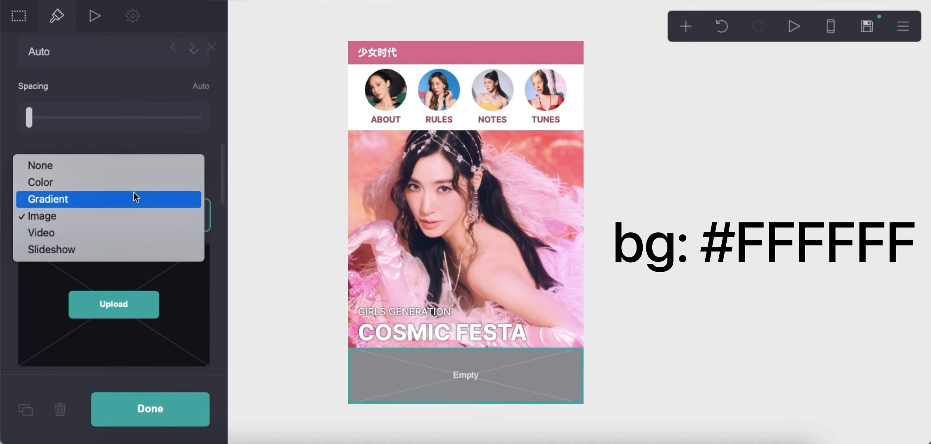
click(133, 173)
click(119, 258)
drag(112, 307, 50, 281)
click(100, 212)
click(100, 215)
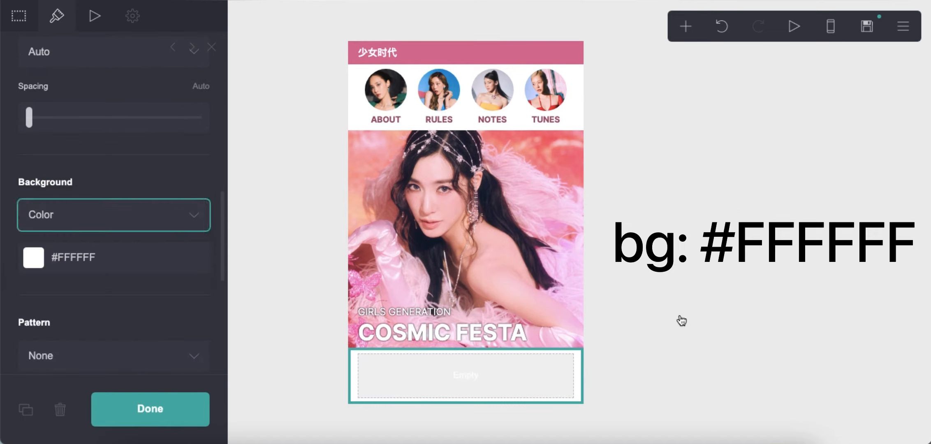
click(607, 307)
click(686, 26)
click(628, 100)
click(114, 164)
click(107, 193)
text(Y)
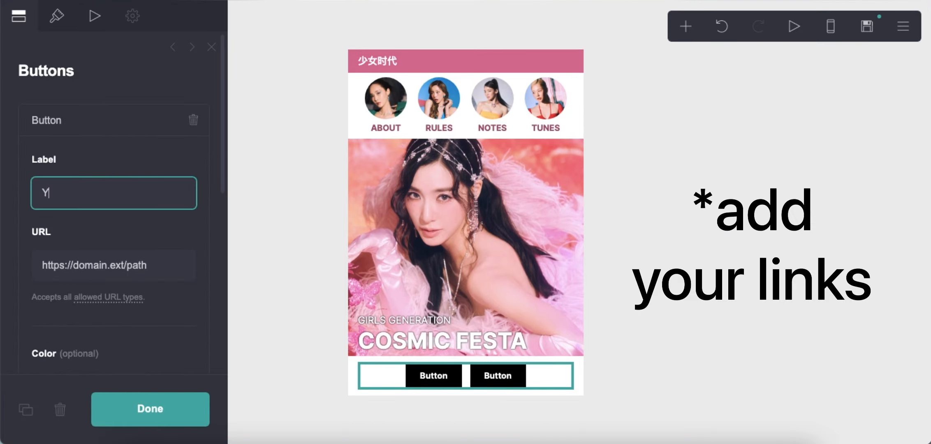
key(BackSpace)
text(W)
key(BackSpace)
text(TWITTER)
key(Return)
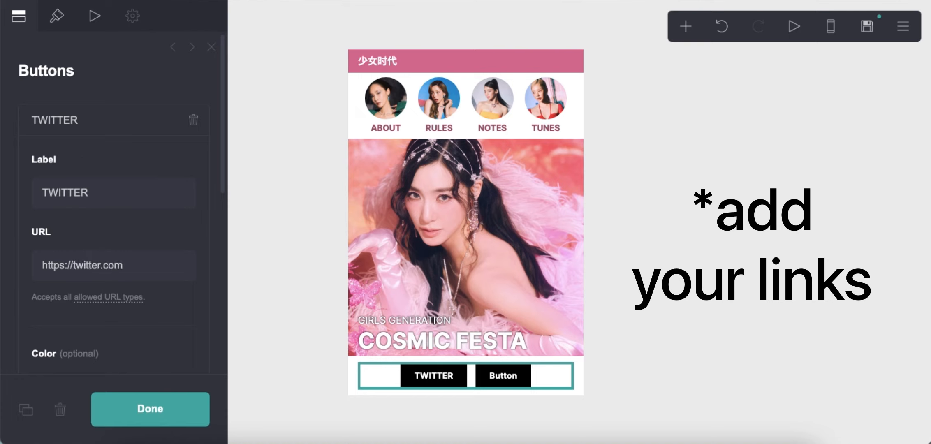
- Label the second button RETROSPRING and replace its placeholder URL with the Retrospring link
click(107, 130)
text(RETROSPRING)
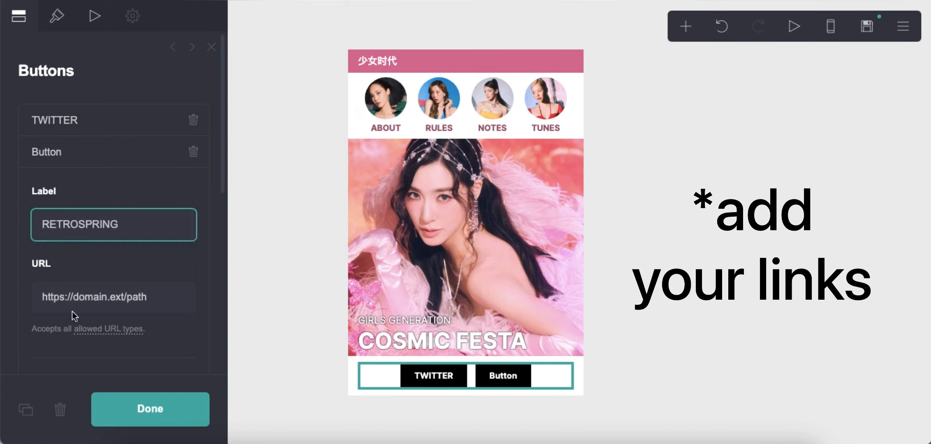
drag(71, 297, 175, 301)
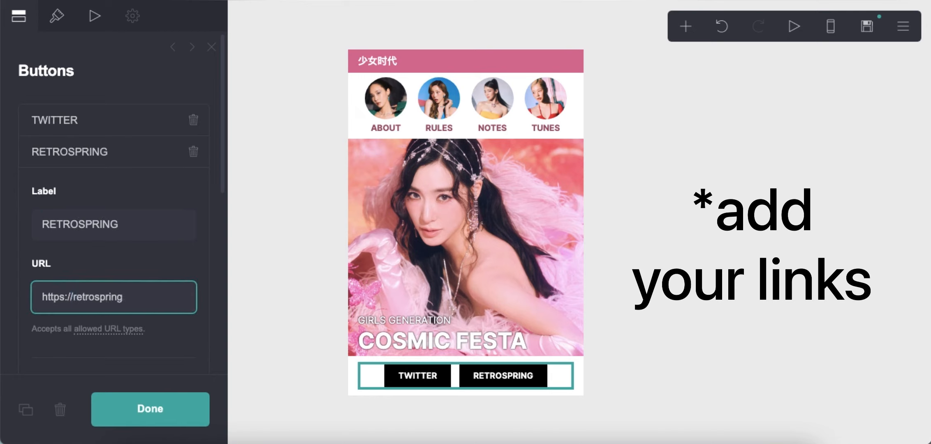
click(118, 152)
- Set the buttons' background color to #D67296
click(69, 30)
scroll(120, 200, down, 5)
click(93, 196)
text(#D6729)
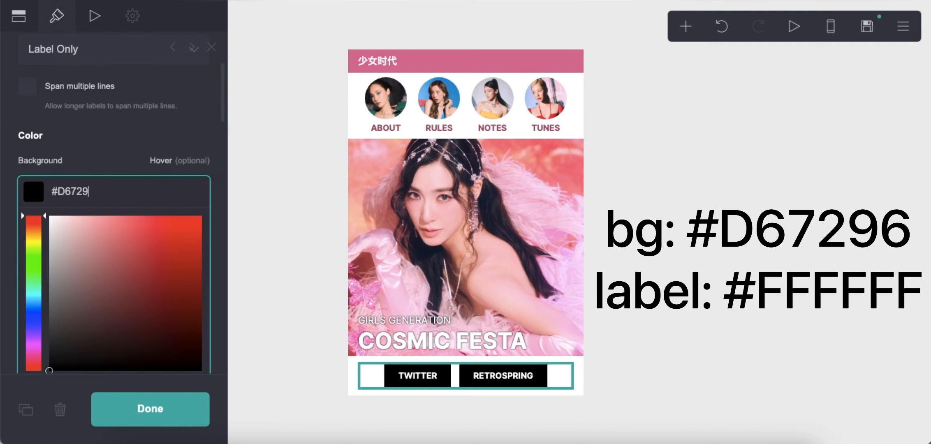
text(6)
key(Return)
- Set the buttons' width to 9.5, height to 2 and corner rounding to 0.375
scroll(122, 256, down, 10)
click(188, 195)
text(9.5)
key(Return)
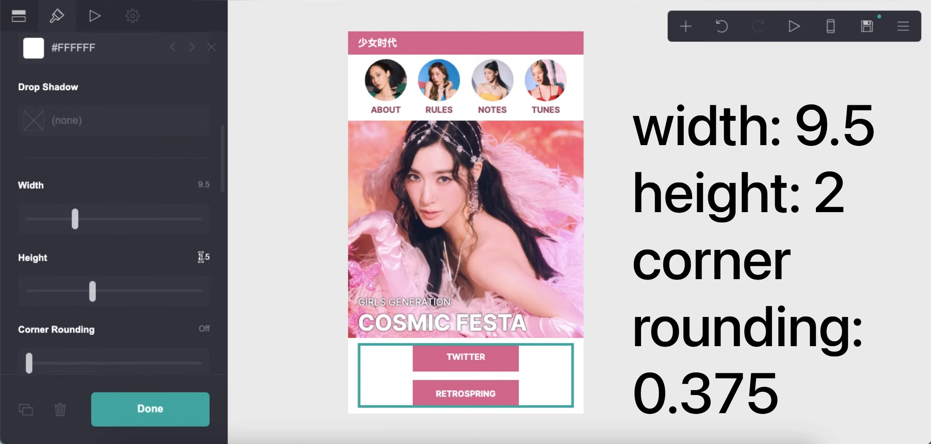
key(Return)
scroll(166, 254, down, 1)
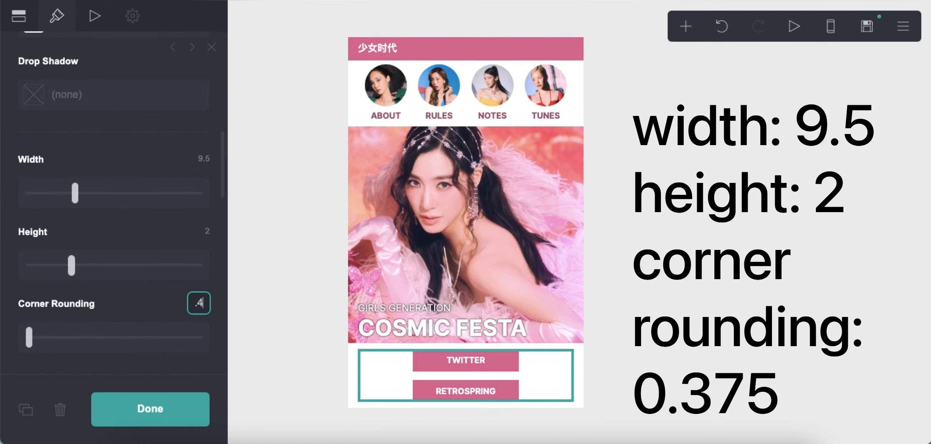
scroll(163, 284, down, 7)
- Set the spacing between the buttons to 0.25
click(200, 222)
click(157, 217)
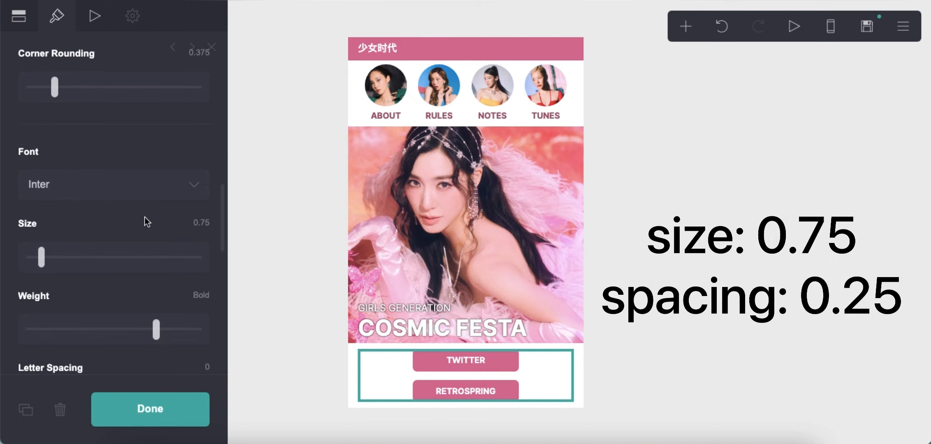
scroll(182, 295, down, 1)
scroll(182, 292, down, 10)
click(201, 238)
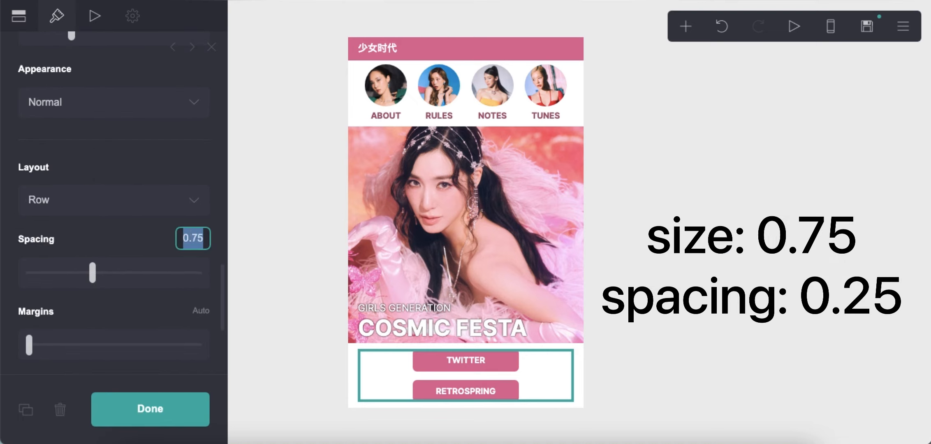
text(0.25)
key(Return)
- Preview the page in mobile view and manually set the buttons' mobile layout to Default
scroll(113, 206, down, 4)
click(831, 27)
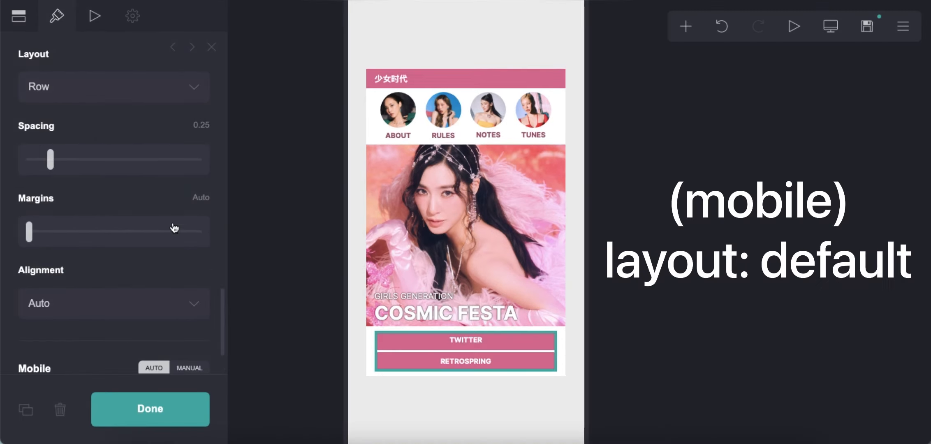
scroll(114, 247, down, 3)
click(189, 297)
scroll(111, 224, down, 6)
click(111, 224)
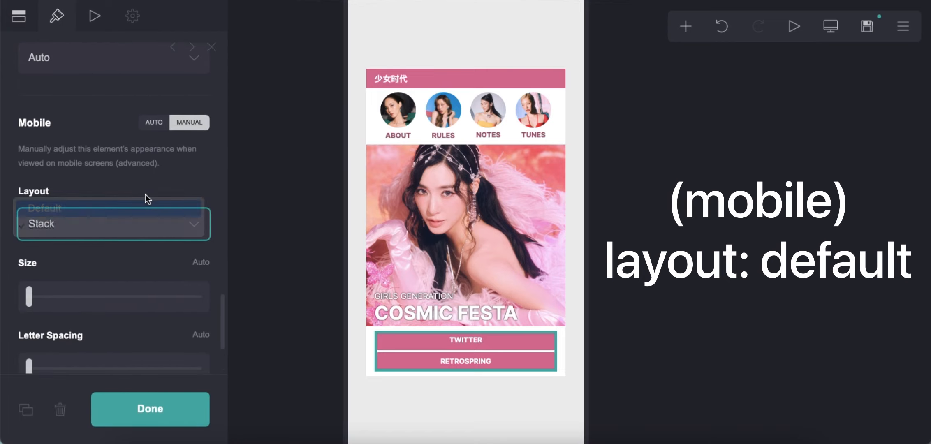
click(135, 202)
- Return to desktop view and add a section break named "i" below the link buttons
click(499, 382)
click(831, 29)
click(685, 27)
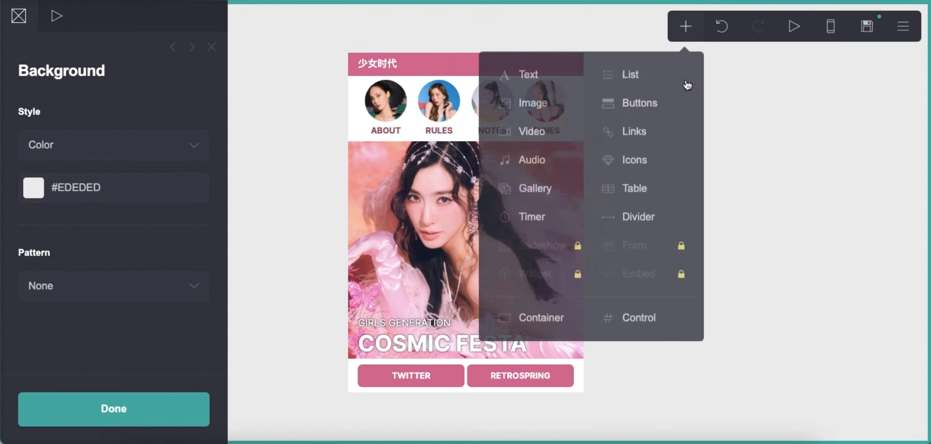
click(623, 314)
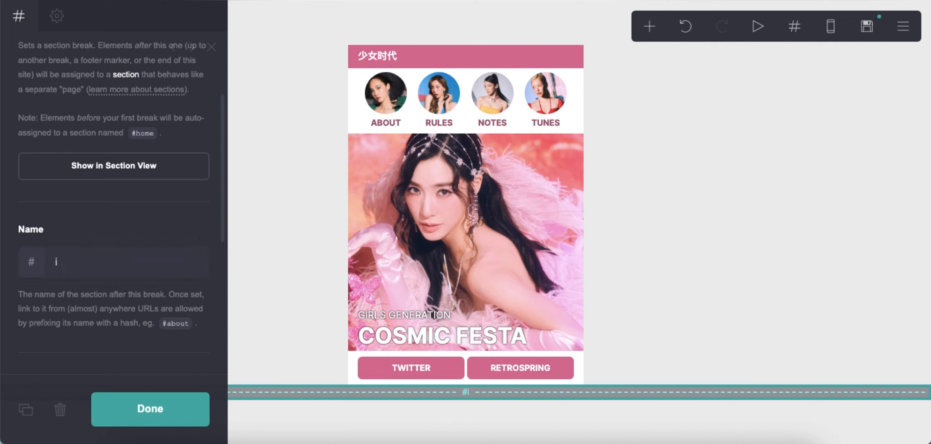
click(668, 307)
- Add a two-column container below the section break with an 80% left and 20% right column
click(650, 26)
click(485, 315)
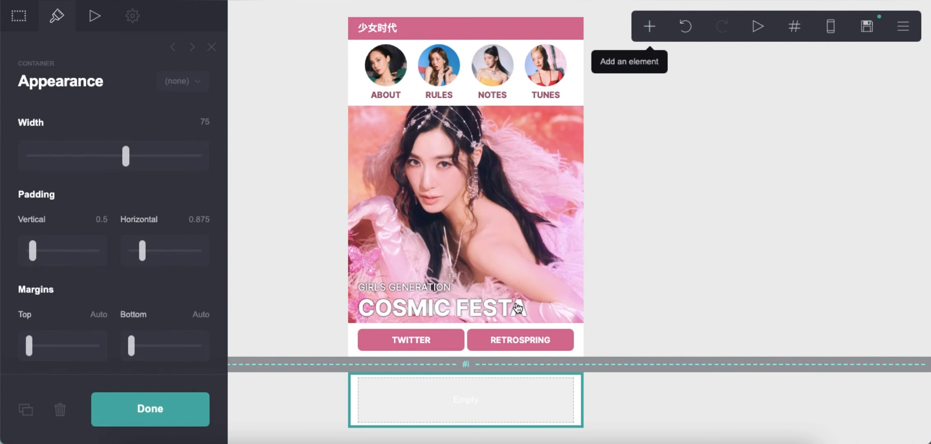
click(18, 17)
click(87, 145)
click(90, 161)
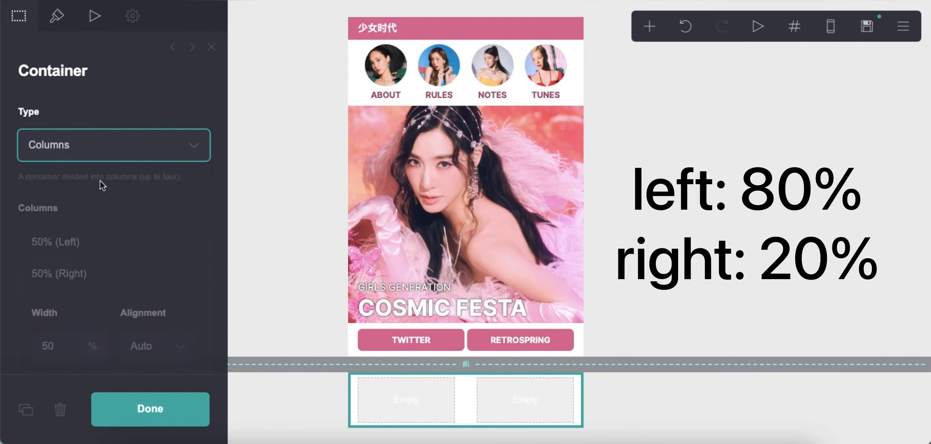
scroll(95, 247, down, 3)
text(80)
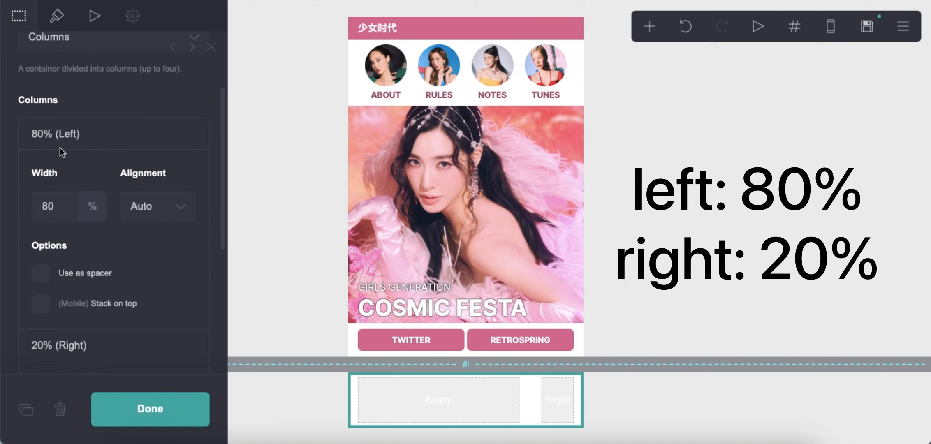
click(56, 135)
- Set the container's vertical padding to 0.625 and gutters to 0.125, and align its contents vertically to Center
click(67, 19)
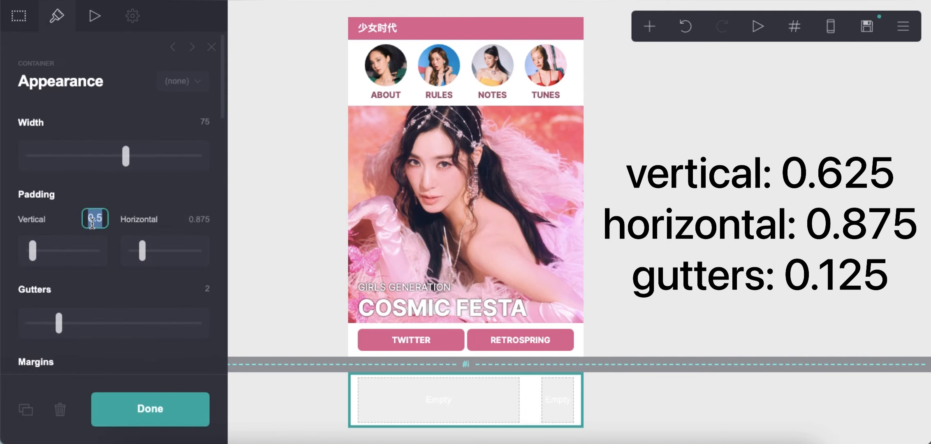
key(Return)
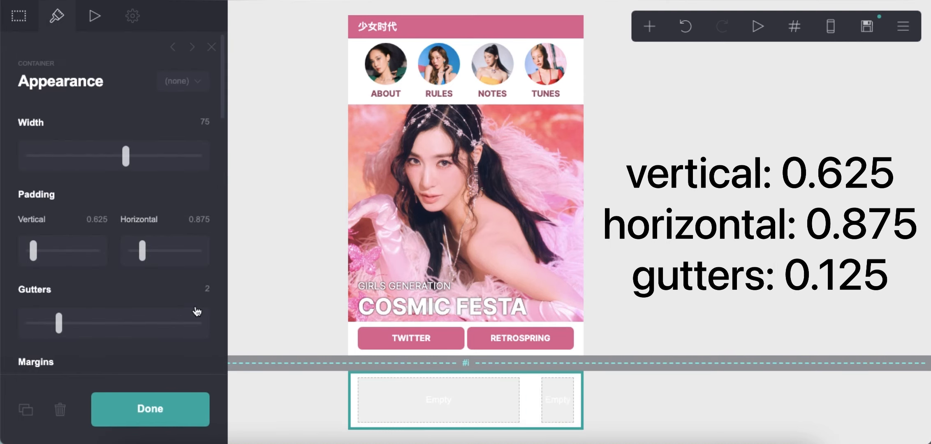
scroll(159, 288, down, 12)
click(162, 252)
click(168, 267)
scroll(162, 207, up, 8)
scroll(148, 284, down, 10)
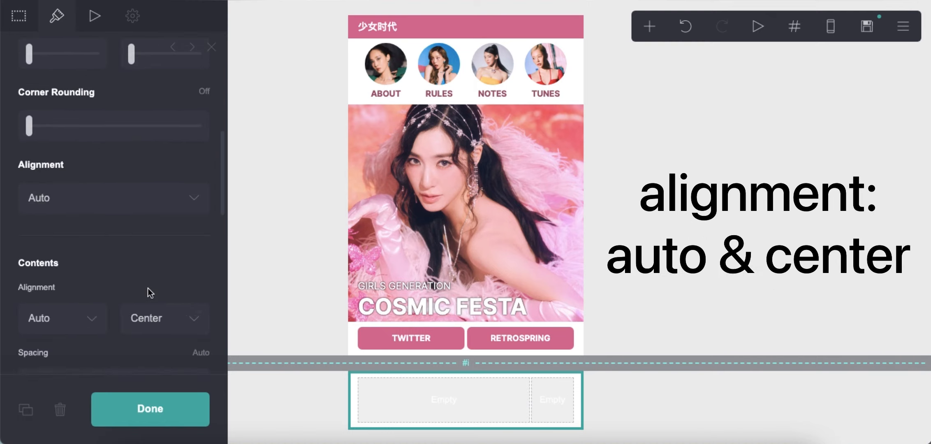
- Set the two-column container's background color to #8F6DA3
scroll(146, 290, down, 4)
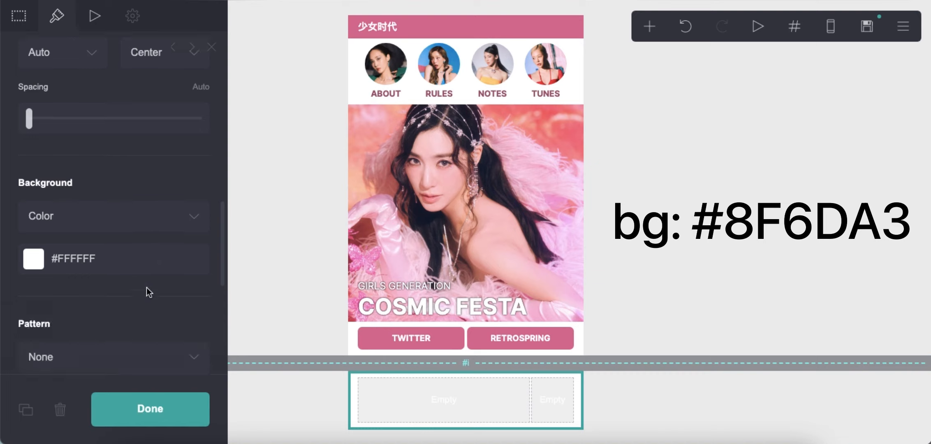
click(140, 181)
text(8F6D)
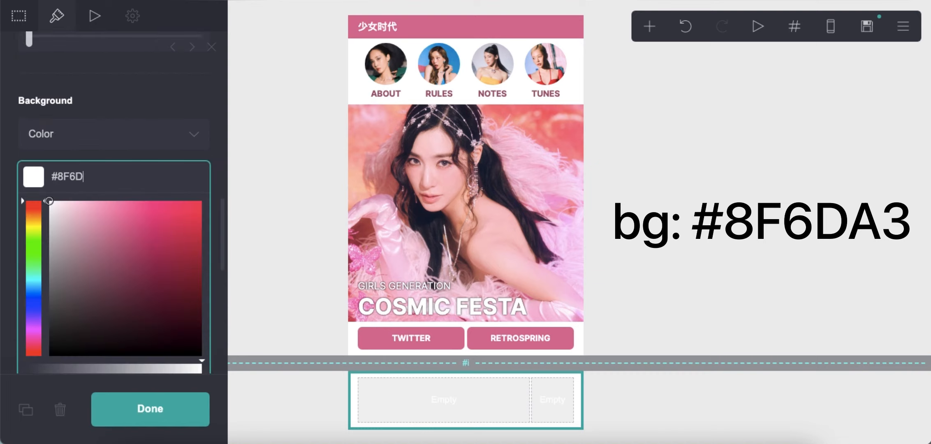
text(A3)
key(Return)
scroll(144, 227, down, 3)
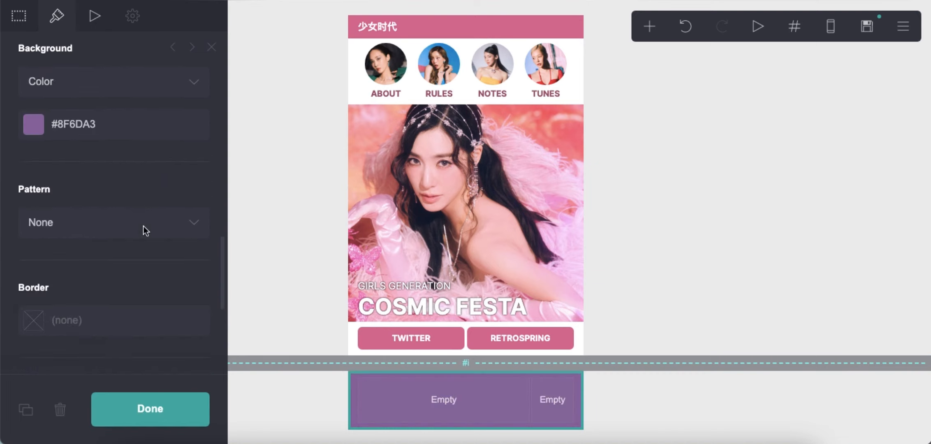
- Add a text element in the container's wide column and set its size to 0.875
click(666, 399)
click(650, 27)
click(518, 74)
drag(427, 432, 431, 381)
click(57, 16)
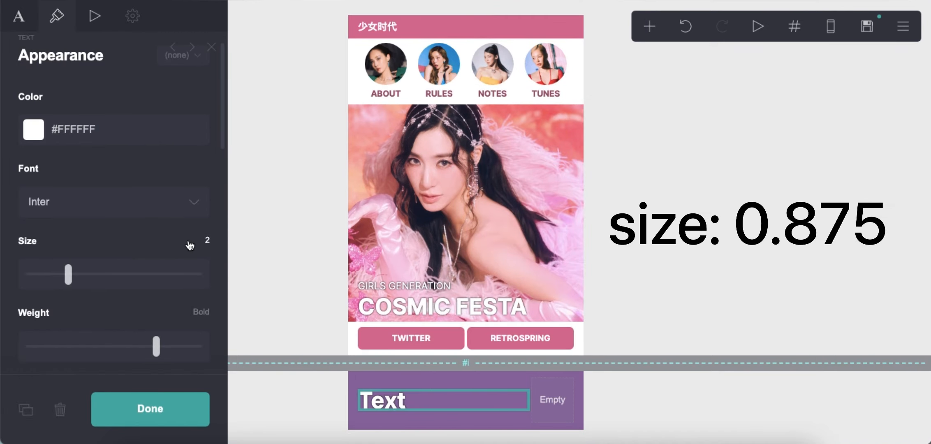
text(875)
key(Return)
- Set the new text's margins to Auto and clear its drop shadow color
scroll(149, 267, down, 10)
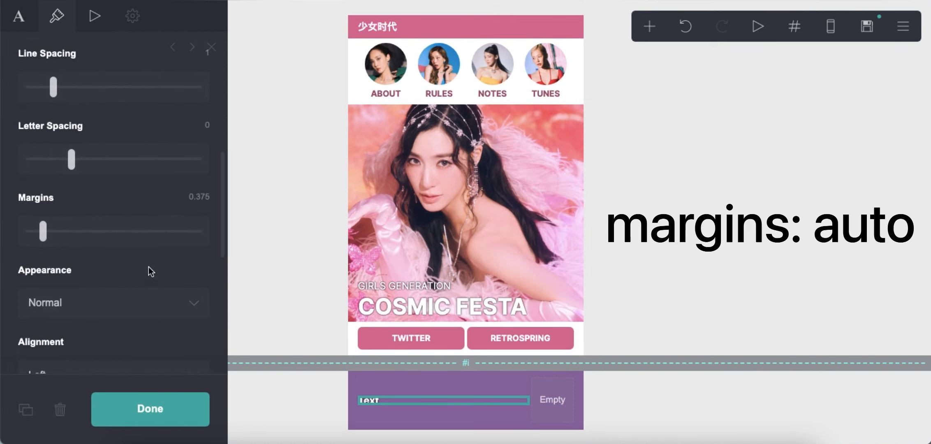
drag(42, 138, 20, 135)
scroll(127, 227, down, 2)
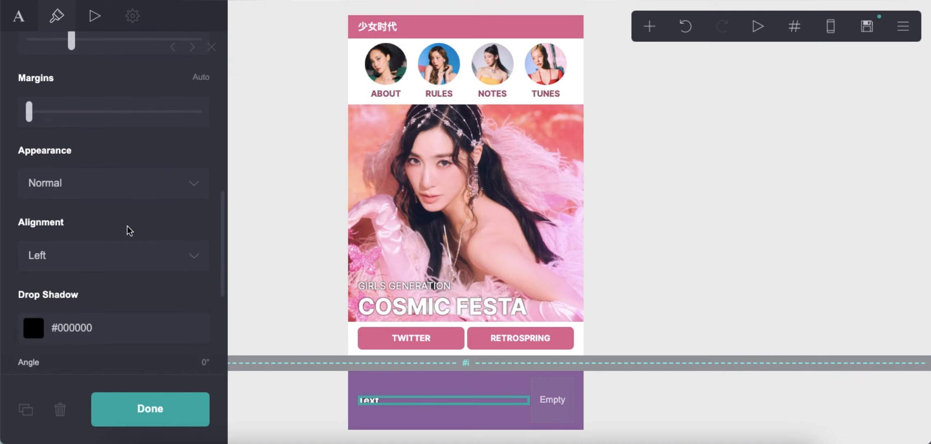
click(119, 301)
key(BackSpace)
key(Return)
- Change the text's content to "**about**[.....]{transparent}interests"
scroll(118, 300, up, 12)
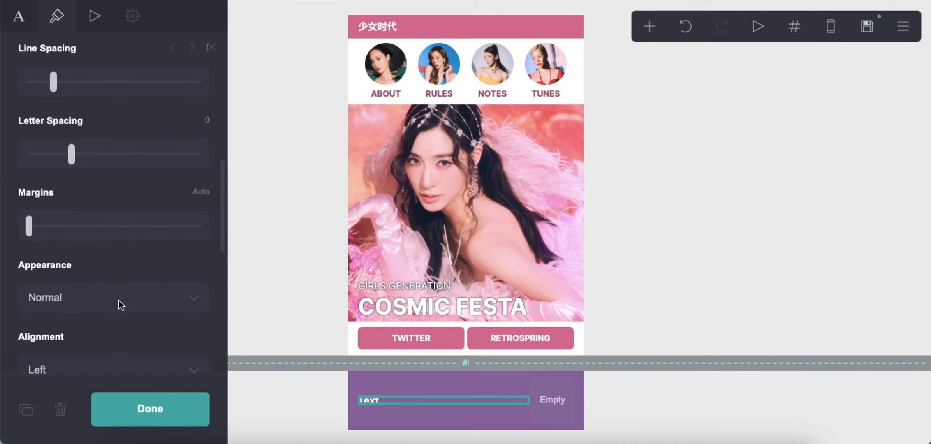
click(31, 26)
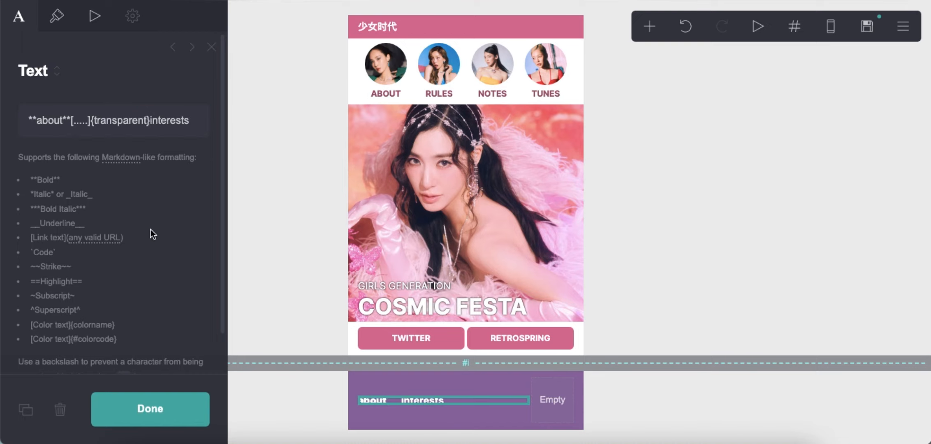
click(665, 359)
- Add an icons element in the narrow column and make its first icon a Chevron Left linking to section:previous
click(649, 28)
click(613, 161)
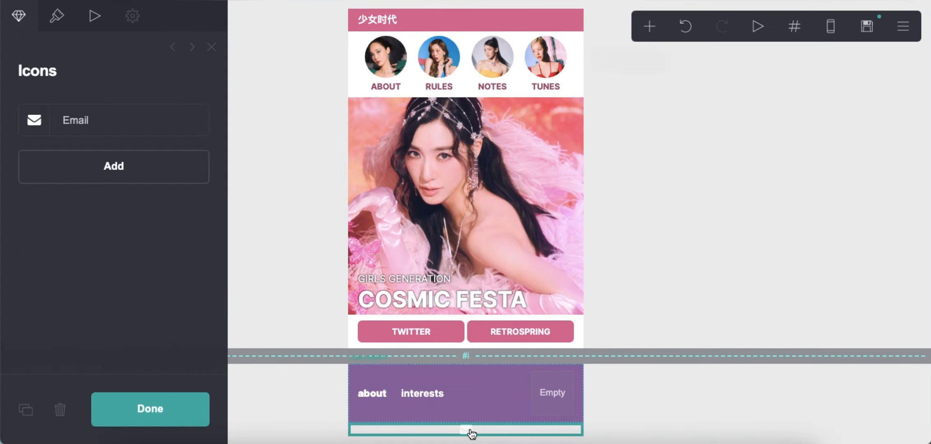
click(133, 168)
click(116, 187)
scroll(119, 205, down, 10)
click(123, 100)
triple_click(167, 269)
text(section:previous)
key(Return)
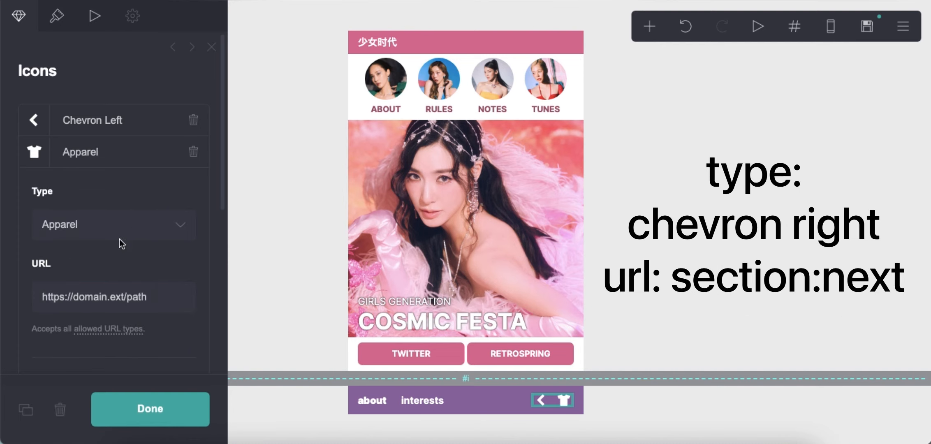
- Change the second icon to Chevron Right and link it to section:next
click(124, 232)
scroll(121, 284, down, 15)
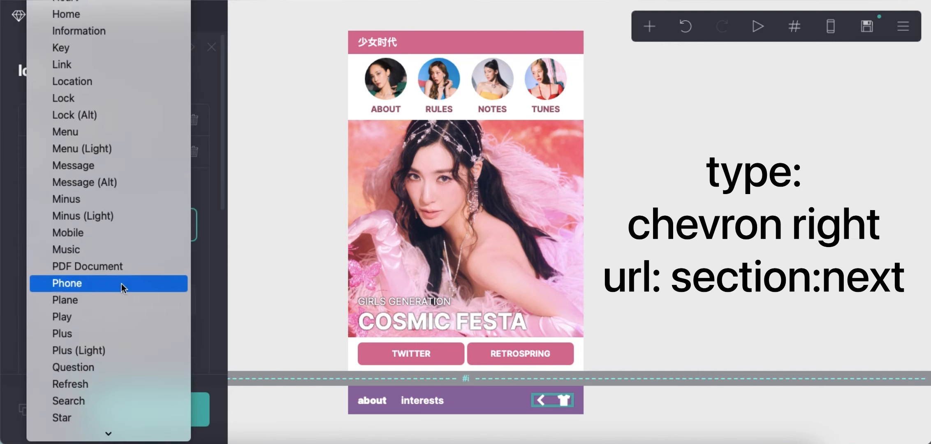
click(126, 272)
triple_click(123, 298)
text(section:next)
key(Return)
- Set the chevron icons' size to 0.625 and their spacing to 0.5
click(56, 15)
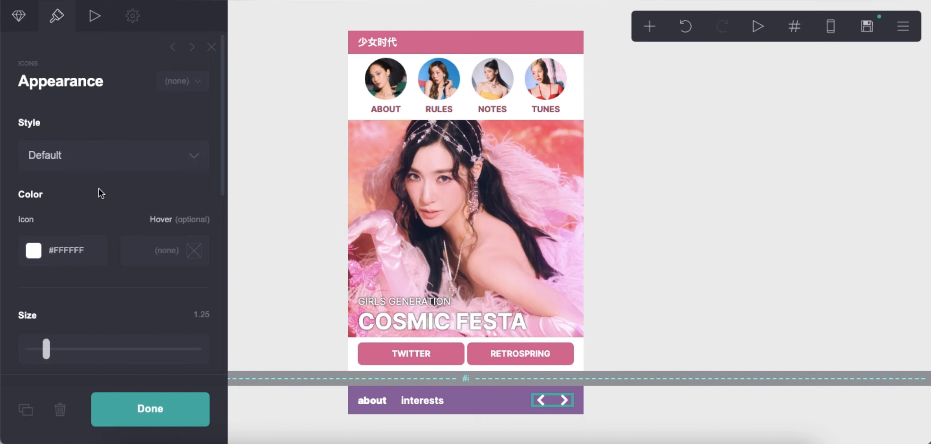
scroll(130, 266, down, 1)
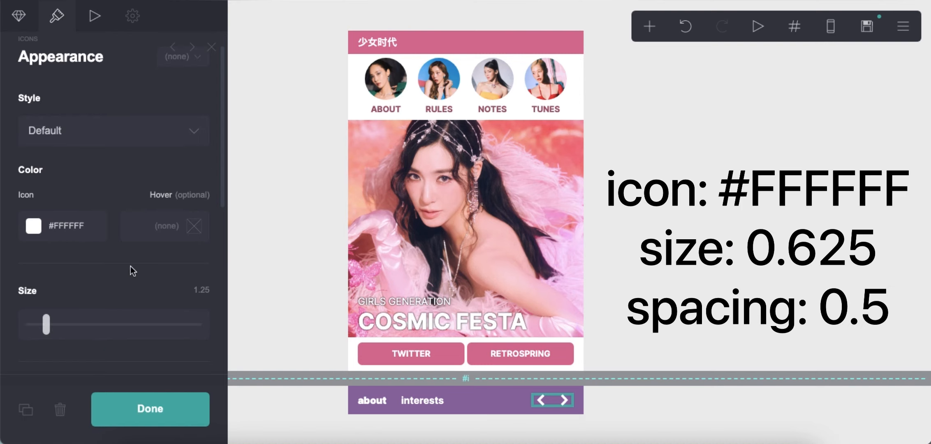
scroll(133, 278, down, 4)
text(0.625)
key(Return)
scroll(152, 290, down, 5)
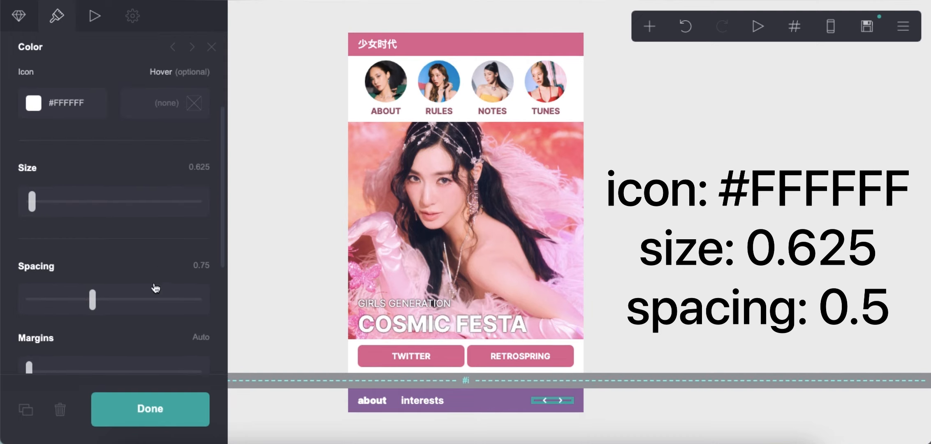
text(0.5)
key(Return)
- Align the chevron icons to the Right within their column
scroll(151, 270, down, 5)
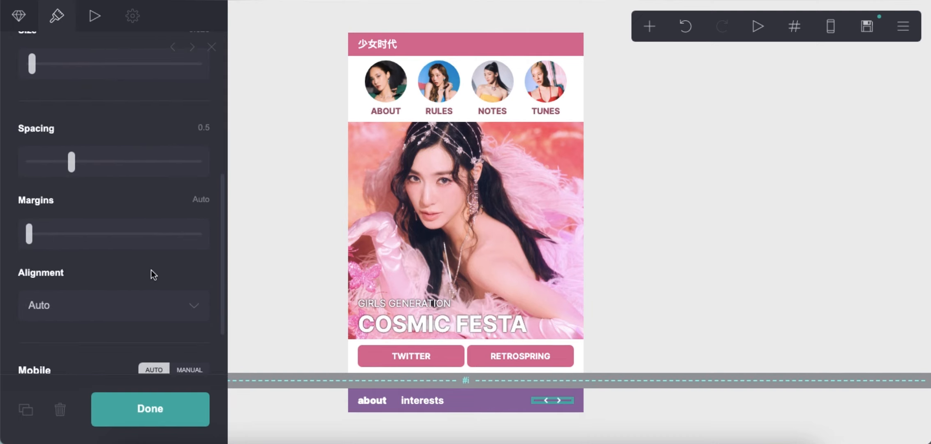
click(133, 288)
click(120, 327)
click(672, 316)
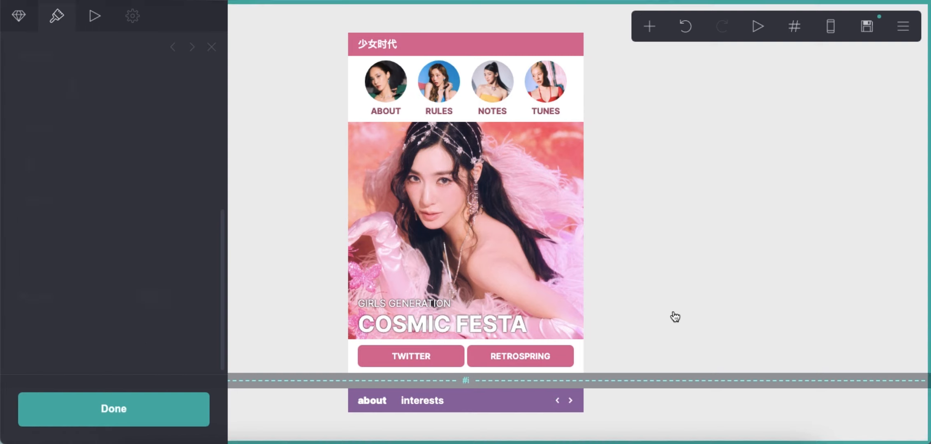
- Preview the page in mobile view and manually set the purple container's mobile layout to Default
click(455, 397)
click(831, 27)
scroll(181, 243, down, 10)
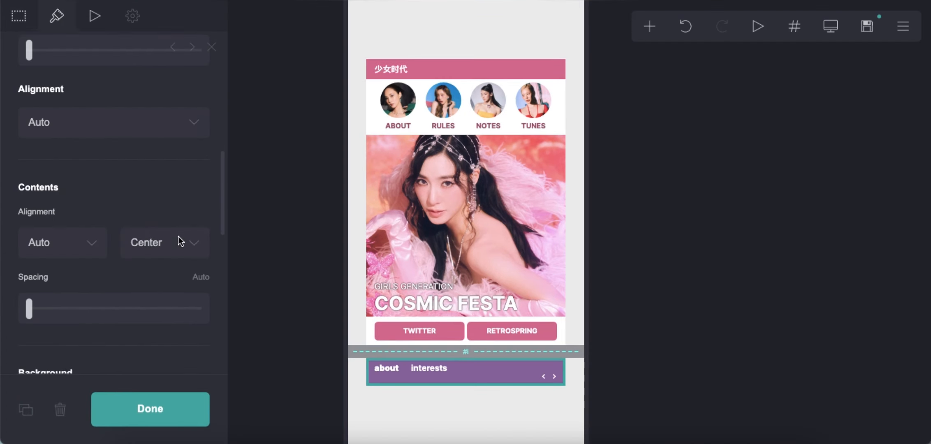
click(189, 297)
scroll(156, 263, down, 5)
click(124, 224)
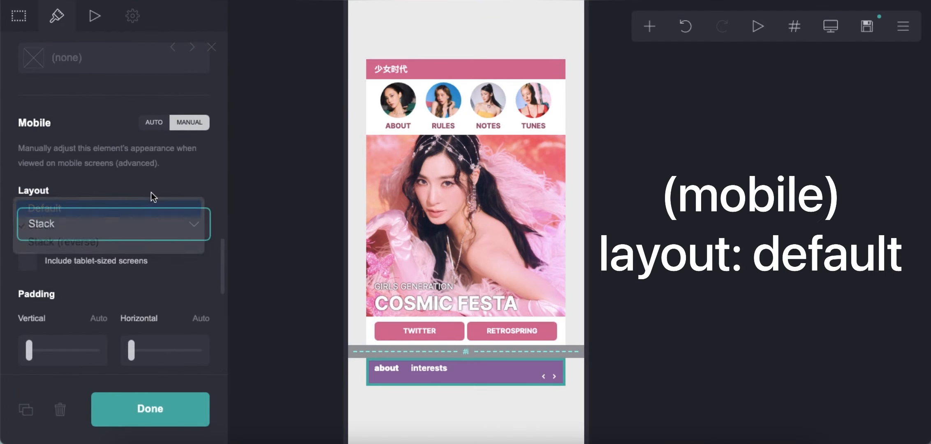
click(151, 206)
click(527, 372)
scroll(86, 280, down, 10)
click(189, 297)
scroll(165, 297, down, 3)
click(155, 126)
- Return to desktop view and add a container with two 50% columns below the purple bar
click(830, 27)
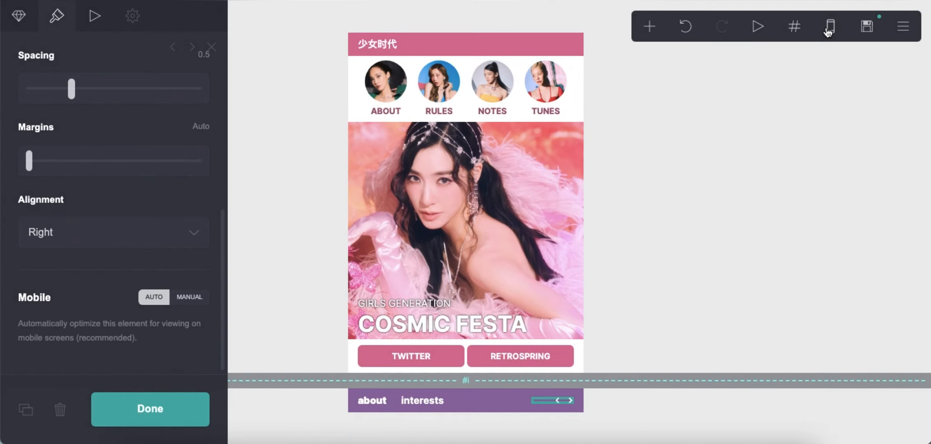
click(804, 105)
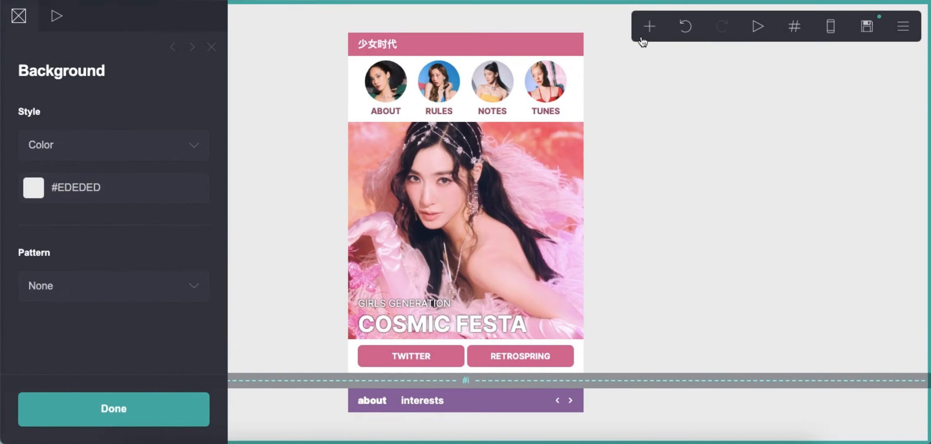
click(650, 27)
click(500, 316)
click(82, 145)
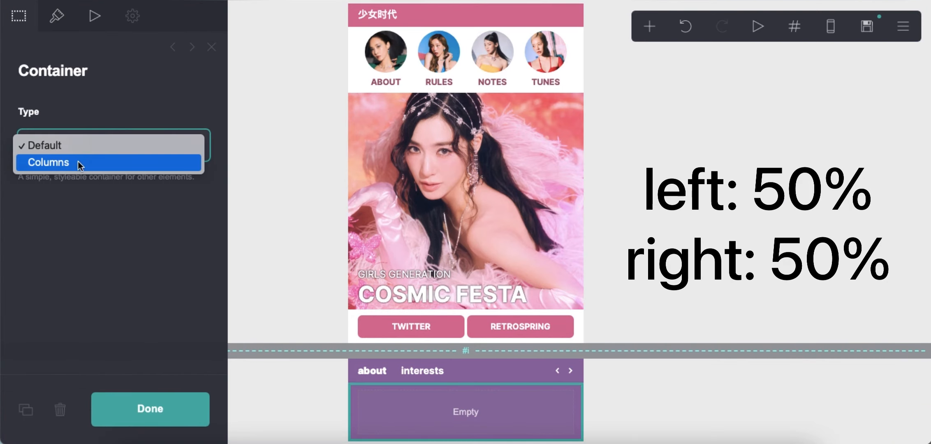
click(78, 159)
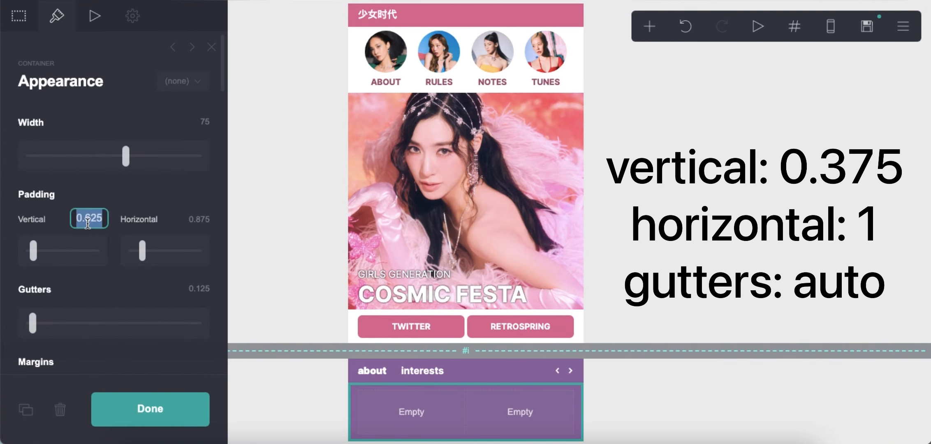
- Set the new container's padding to 0.375 vertical and 1 horizontal, gutters to Auto, and contents alignment to Top
key(Return)
scroll(147, 252, down, 1)
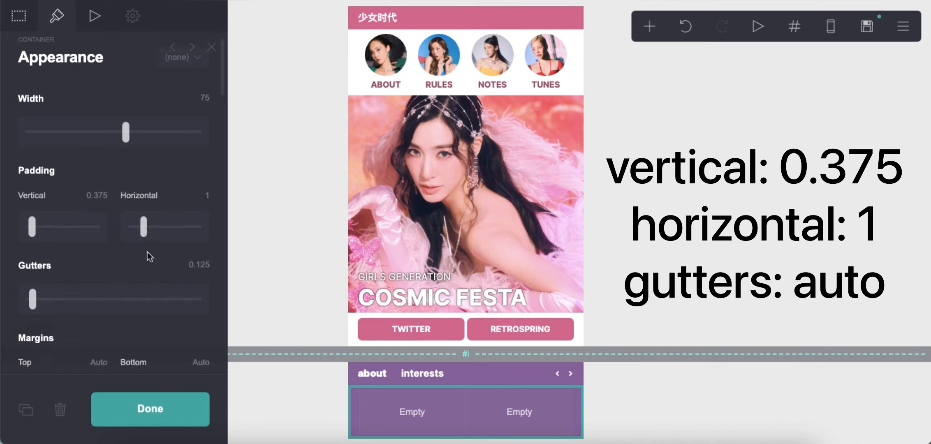
scroll(118, 266, down, 1)
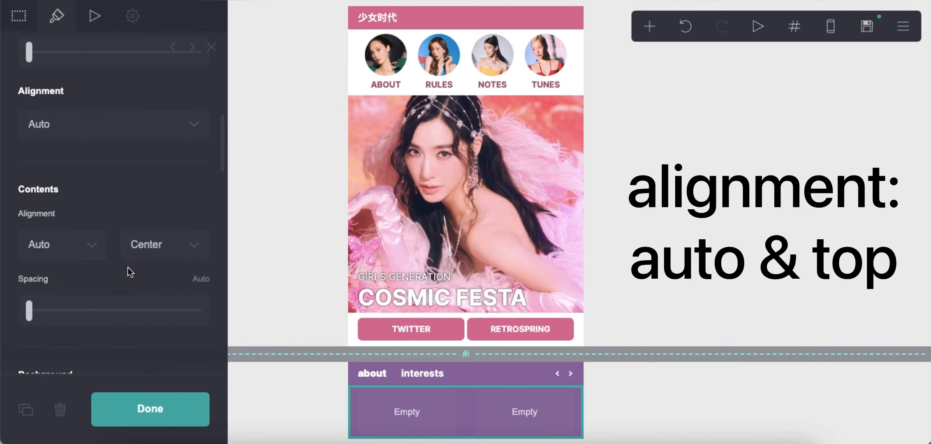
click(162, 244)
click(165, 229)
- Switch the new container's background to Image and upload the lilac-top portrait, toggling its crop before accepting it
scroll(152, 243, down, 10)
scroll(147, 247, up, 3)
click(110, 116)
click(102, 140)
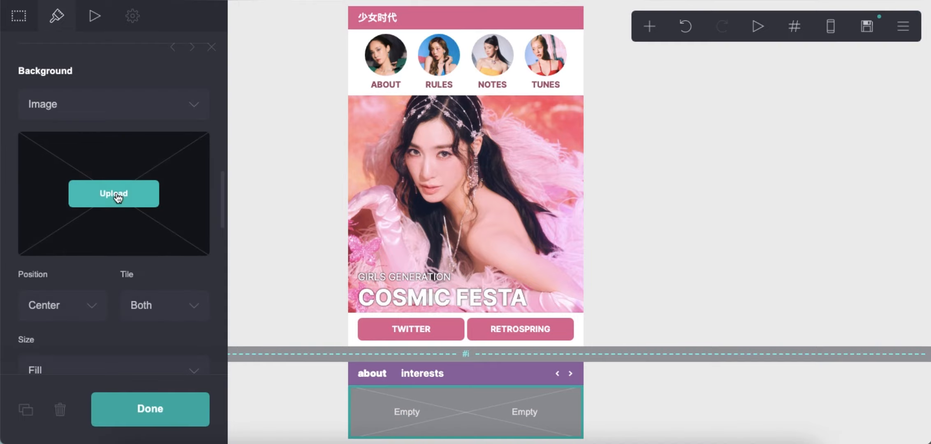
click(145, 162)
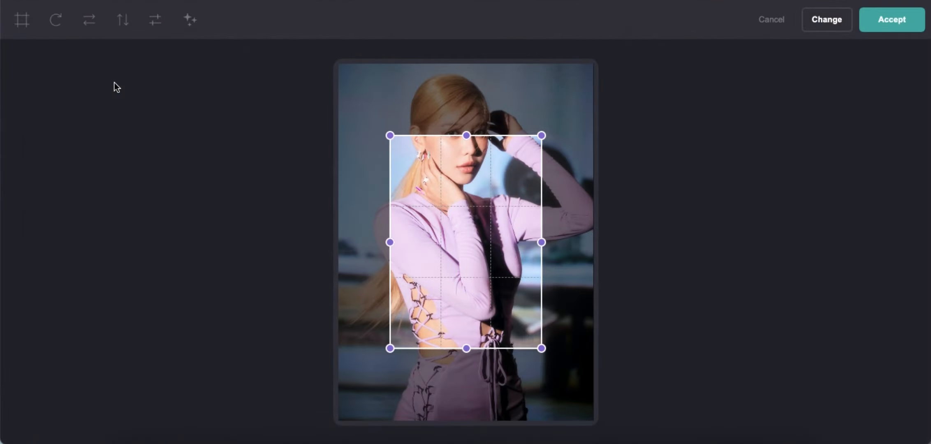
click(22, 21)
click(901, 21)
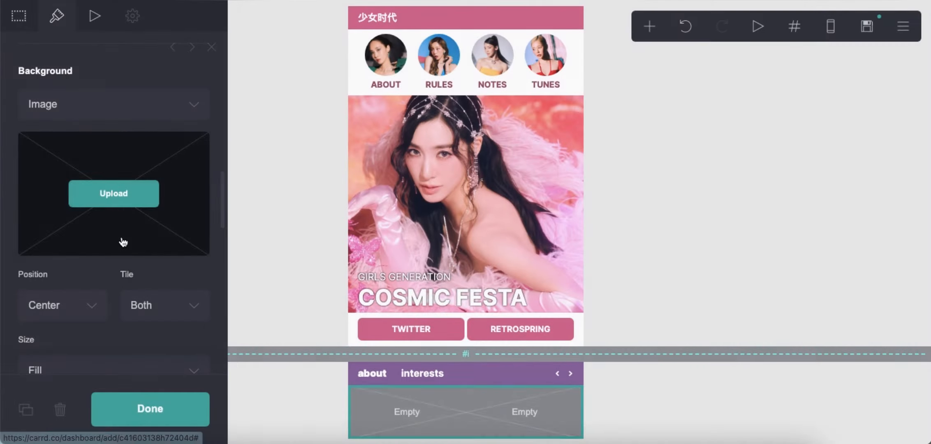
- Turn off tiling for the two-column container's background image and shrink it with a Custom size, keeping it centered
scroll(135, 256, down, 3)
click(141, 205)
click(146, 163)
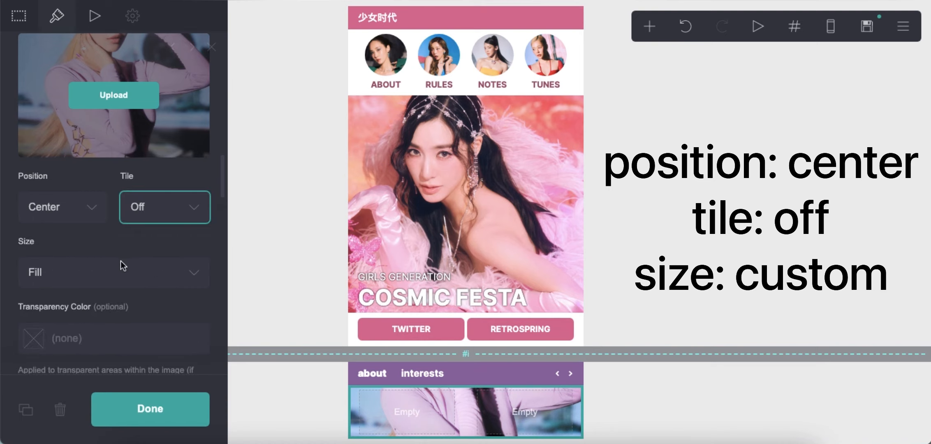
scroll(121, 262, down, 1)
click(111, 251)
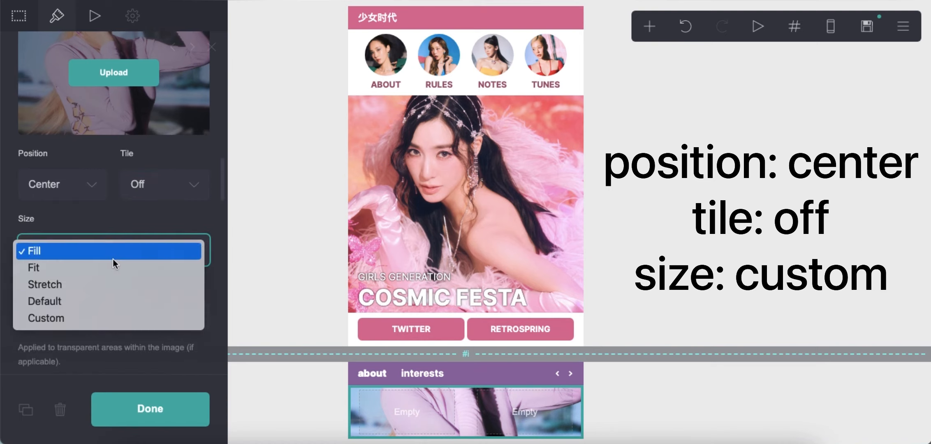
click(91, 318)
scroll(143, 275, down, 1)
drag(58, 267, 36, 271)
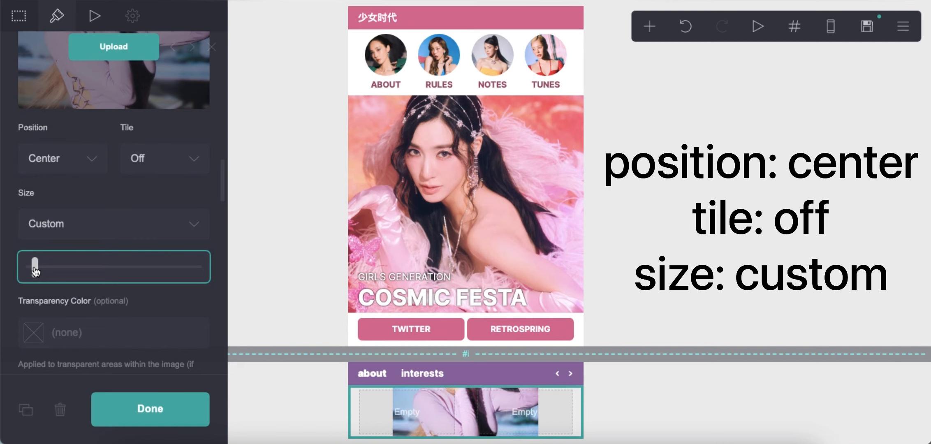
- Set the container background image's transparency color to #8F6DA3
scroll(120, 259, down, 5)
click(128, 210)
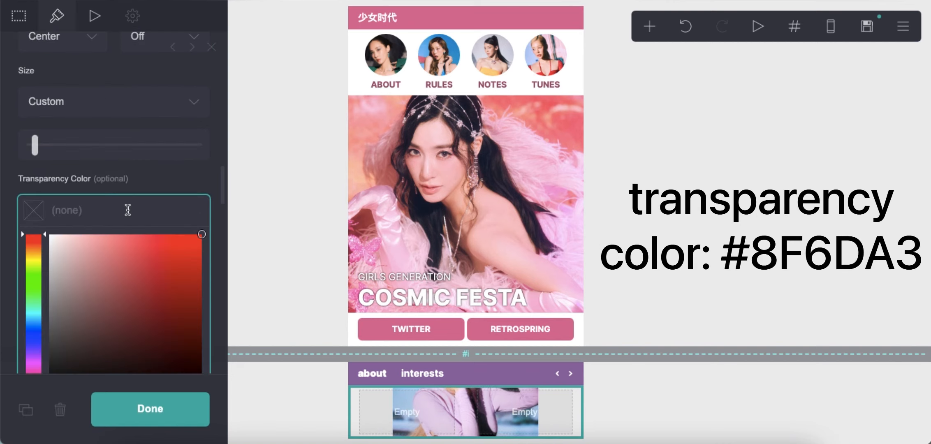
text(#8F6DA3)
key(Return)
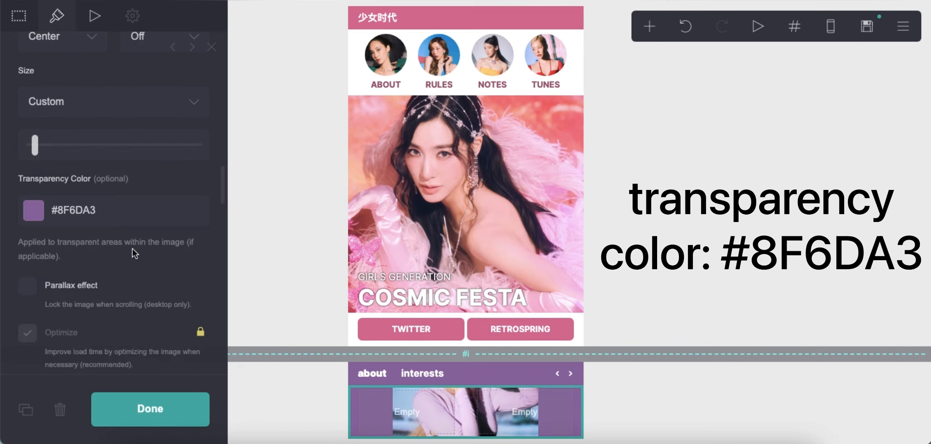
scroll(135, 260, down, 10)
scroll(134, 264, down, 3)
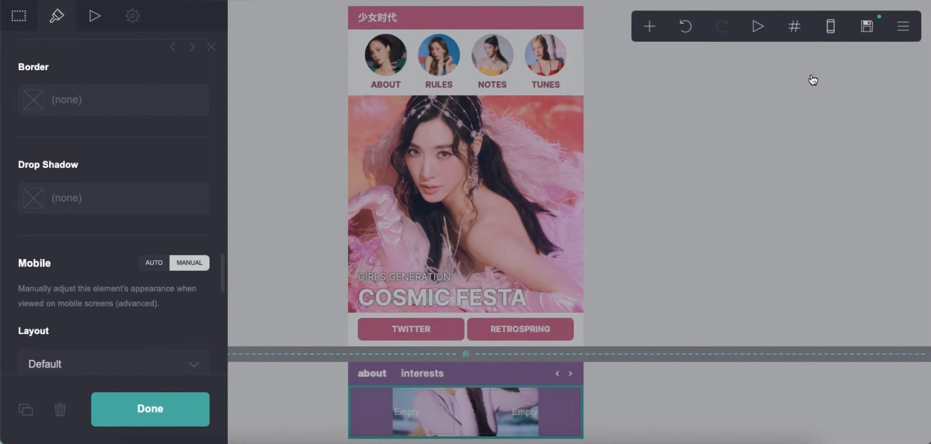
click(692, 411)
- Add a vertical divider to the container's left column and set its height to 1
click(650, 26)
click(589, 214)
drag(470, 377, 395, 242)
drag(154, 362, 2, 351)
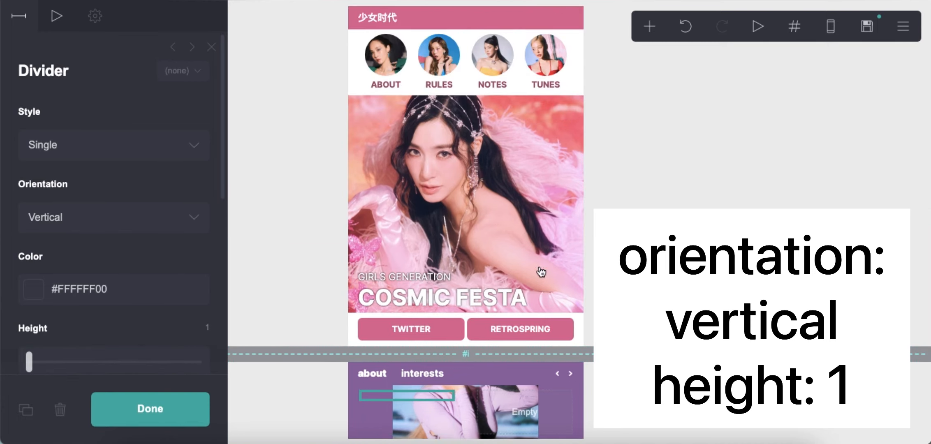
click(676, 216)
- Add a Buttons element and place it in the left column beneath the small divider
click(650, 27)
click(594, 111)
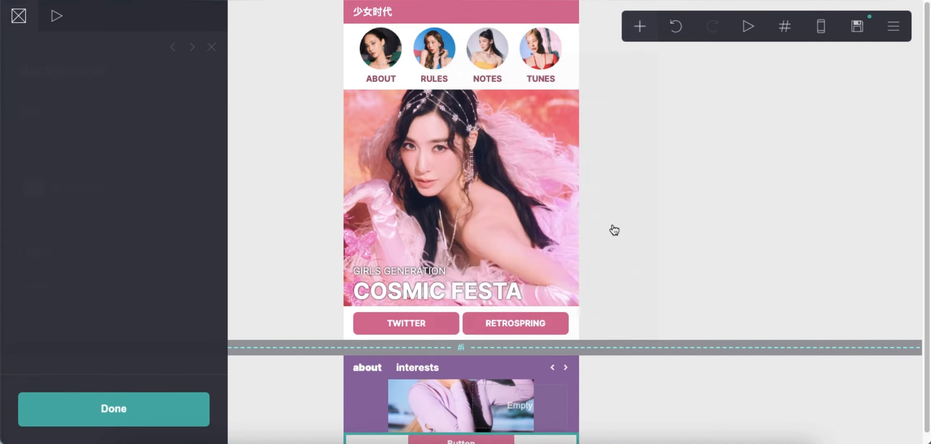
drag(461, 432, 390, 387)
scroll(91, 178, down, 1)
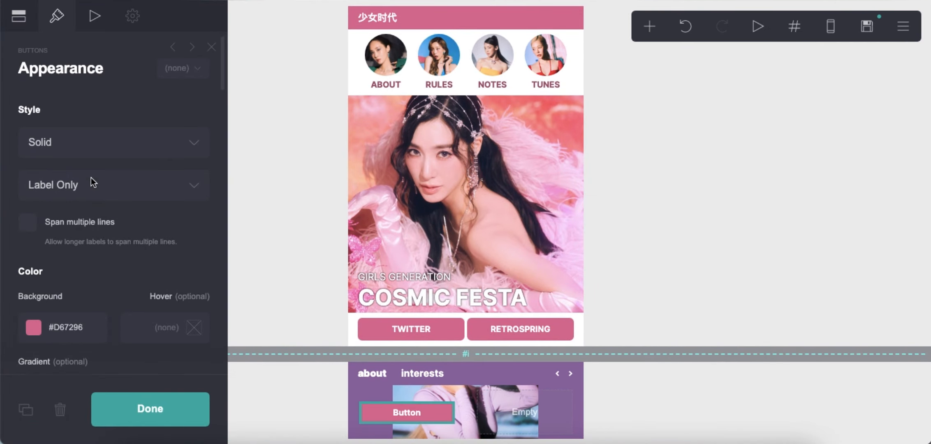
- Color the new button with a #FFFFFF background and a #8F6DA3 label
scroll(103, 252, down, 3)
click(84, 190)
text(#FFFFFF)
click(84, 153)
scroll(94, 249, down, 2)
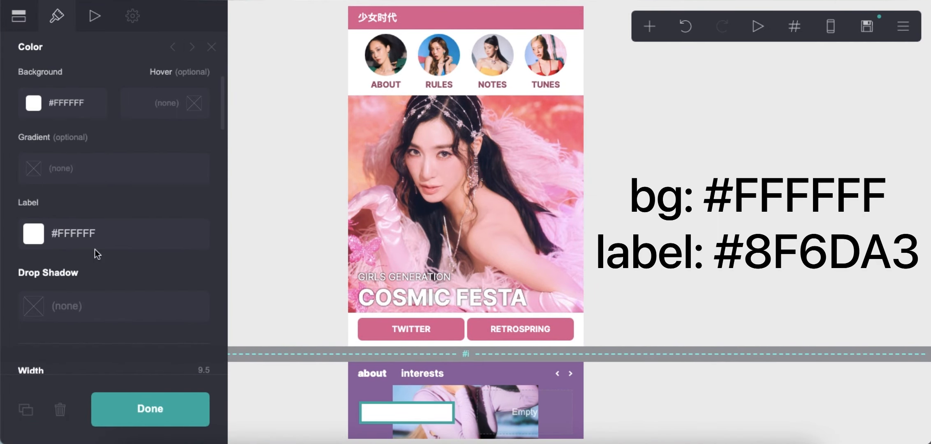
click(139, 236)
text(8F6DA3)
key(Return)
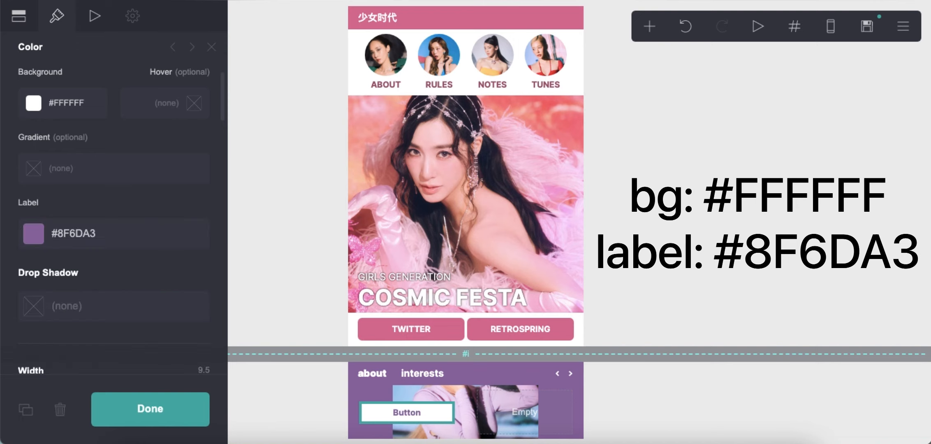
- Set the new button's width to Auto and its height to 1.5
scroll(137, 266, down, 3)
drag(76, 290, 3, 292)
scroll(124, 255, down, 3)
click(204, 228)
text(1.5)
key(Return)
scroll(169, 265, down, 1)
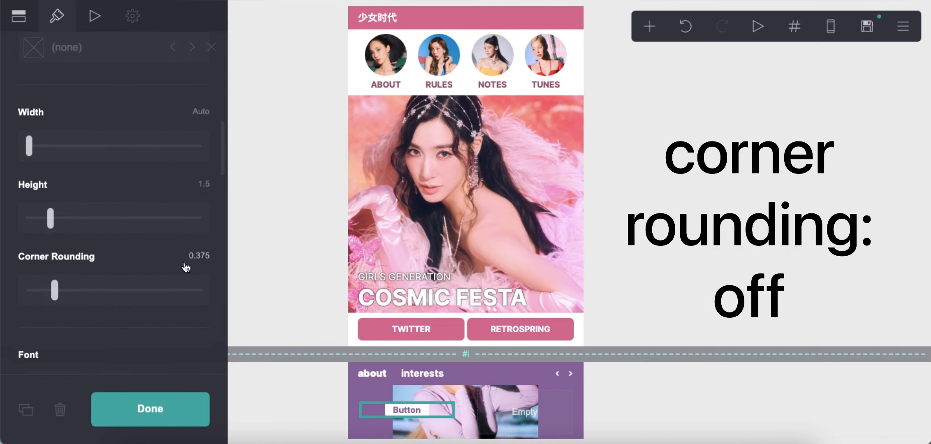
- Set the new button's font size to 1.125
scroll(151, 302, down, 4)
click(200, 232)
text(1.125)
key(Return)
scroll(166, 253, down, 6)
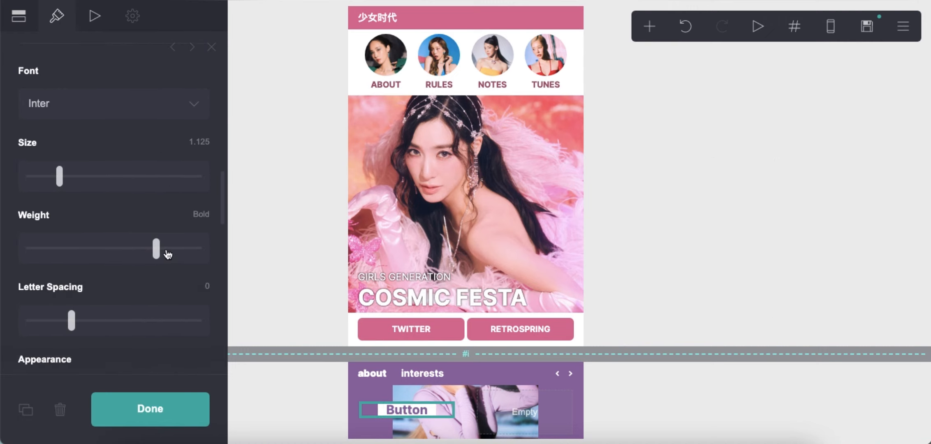
- Set the button's spacing to 0, its margins to 0.375 and its alignment to Left
drag(50, 298, 4, 298)
scroll(118, 265, down, 1)
click(194, 288)
text(0.375)
key(Return)
scroll(166, 285, down, 5)
click(98, 177)
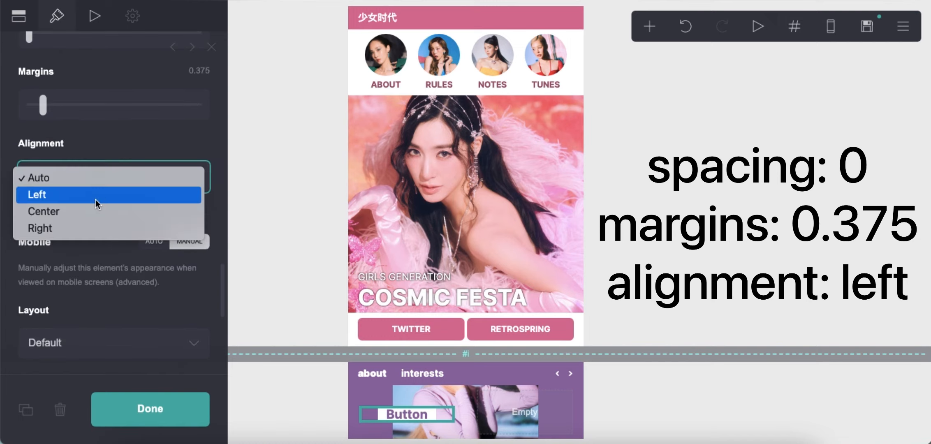
click(99, 193)
- Label the left-column button "interests."
scroll(151, 142, up, 10)
scroll(151, 142, up, 5)
click(18, 16)
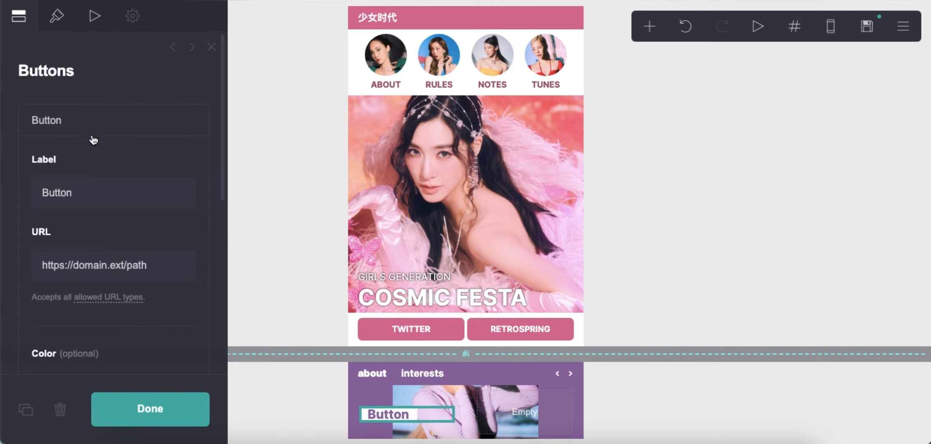
text(interests.)
key(Return)
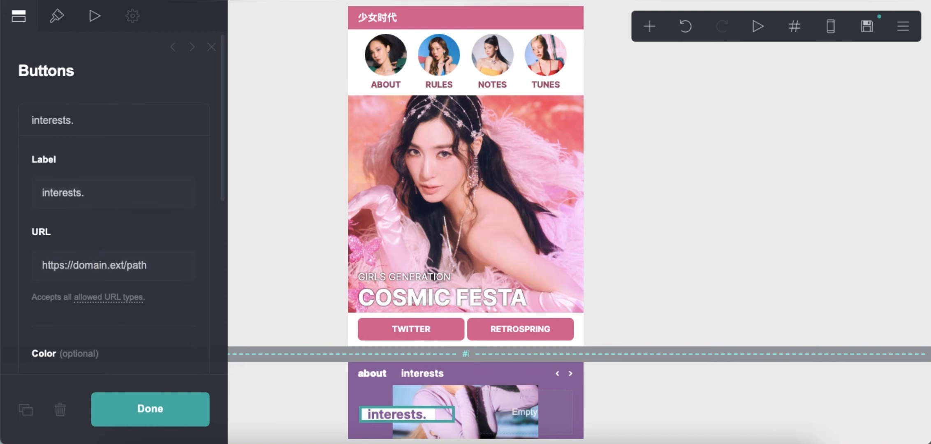
click(725, 398)
- Add a text element beneath the interests button, with font size 0.75 and Medium weight
click(649, 26)
click(524, 75)
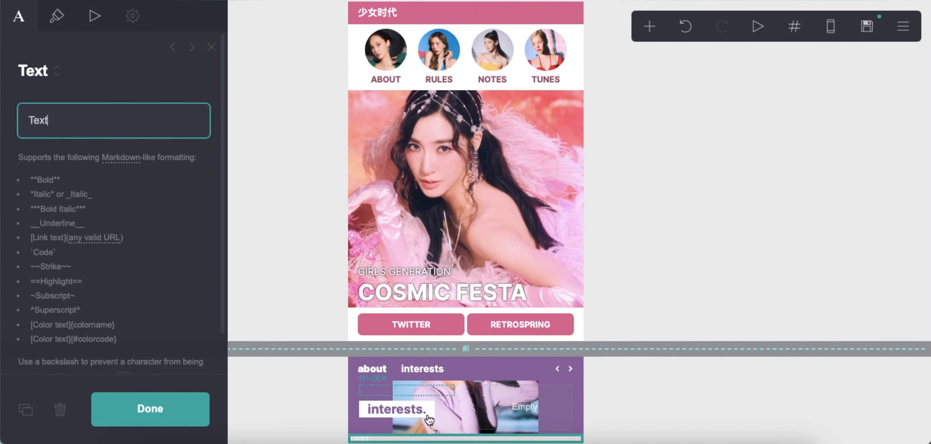
click(57, 16)
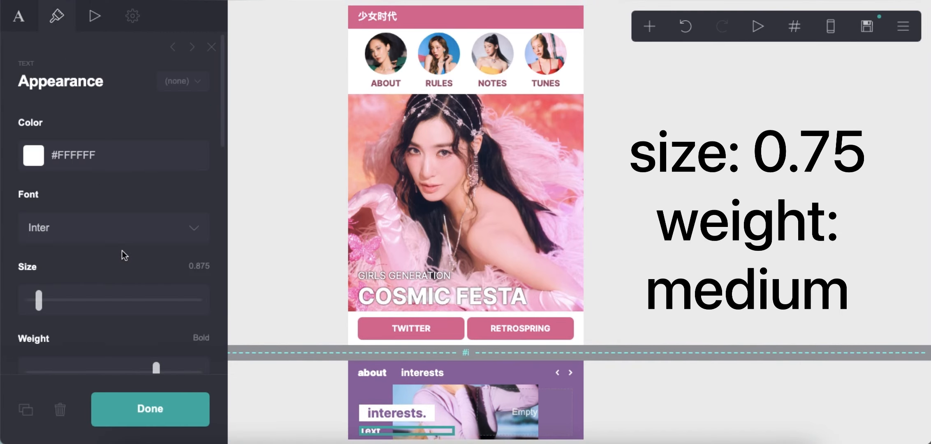
click(199, 266)
text(0.75)
key(Return)
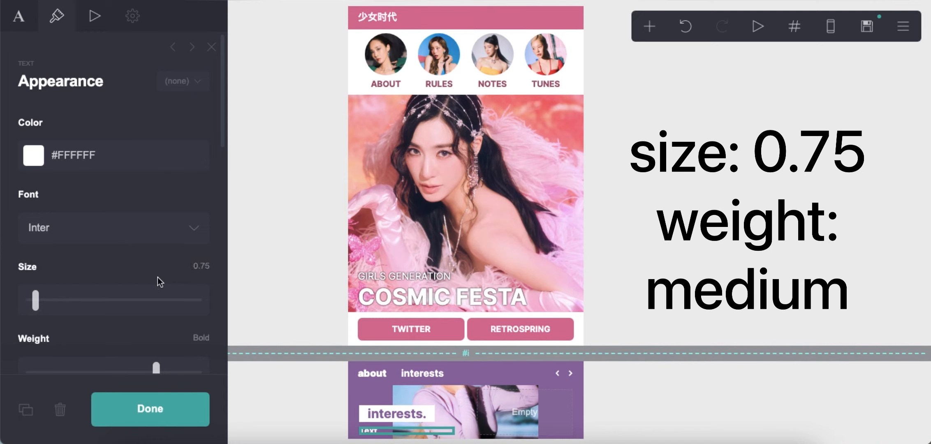
scroll(159, 278, down, 3)
drag(156, 299, 115, 299)
scroll(127, 280, down, 1)
- Give the new text element a #000000 shadow
scroll(148, 293, down, 10)
click(129, 244)
text(#000000)
key(Return)
scroll(103, 254, up, 10)
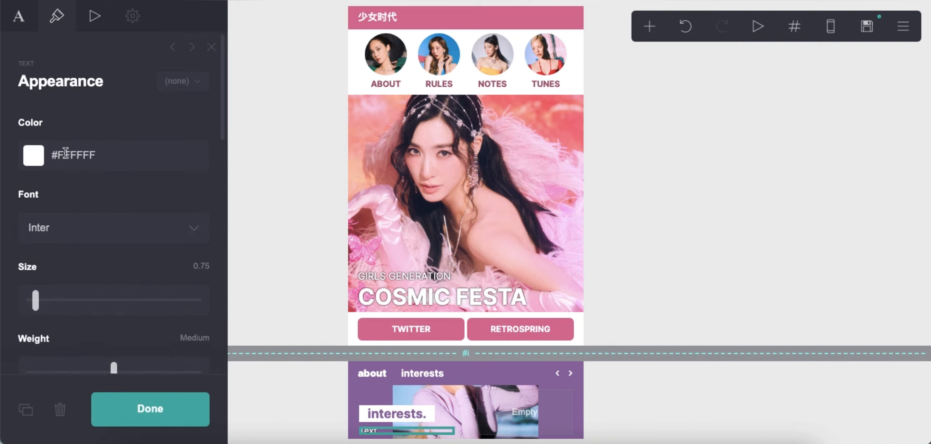
- Replace the placeholder text with "**likes**" followed by repeated "info" filler, trimmed to three lines on the page
click(14, 30)
text(**likes** info info info info info info info info info info info info info info info info)
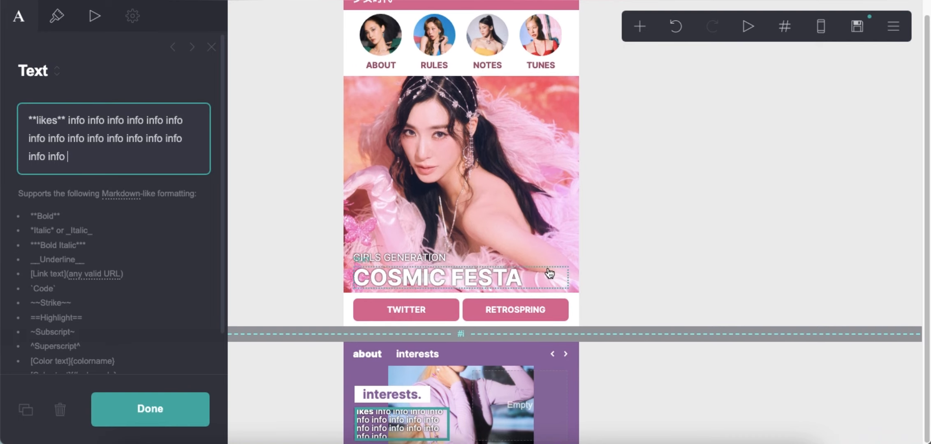
key(BackSpace)
key(BackSpace)
key(BackSpace)
key(BackSpace)
key(BackSpace)
key(BackSpace)
key(BackSpace)
key(BackSpace)
key(BackSpace)
key(BackSpace)
key(BackSpace)
click(676, 385)
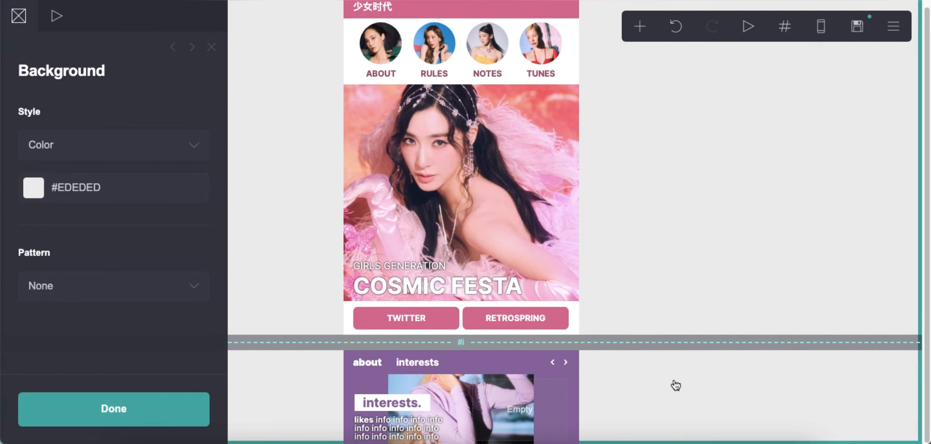
- Add a vertical divider beneath the likes text in the left column and set its height to 20
click(641, 28)
click(593, 216)
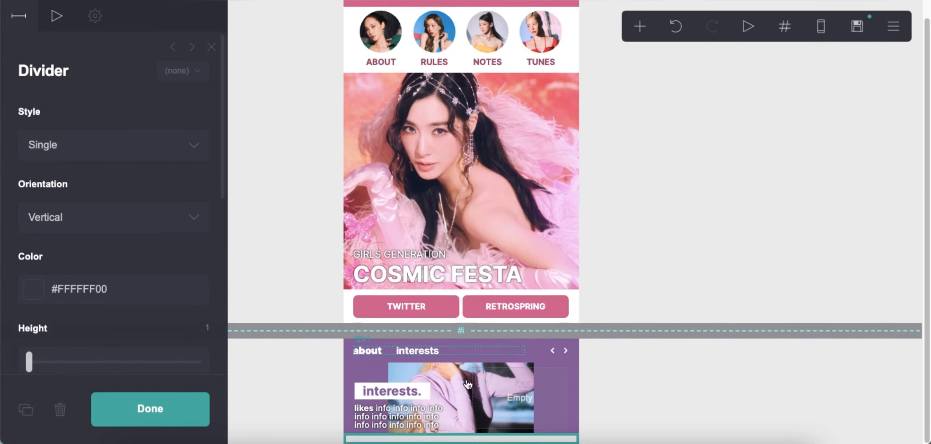
scroll(127, 327, down, 1)
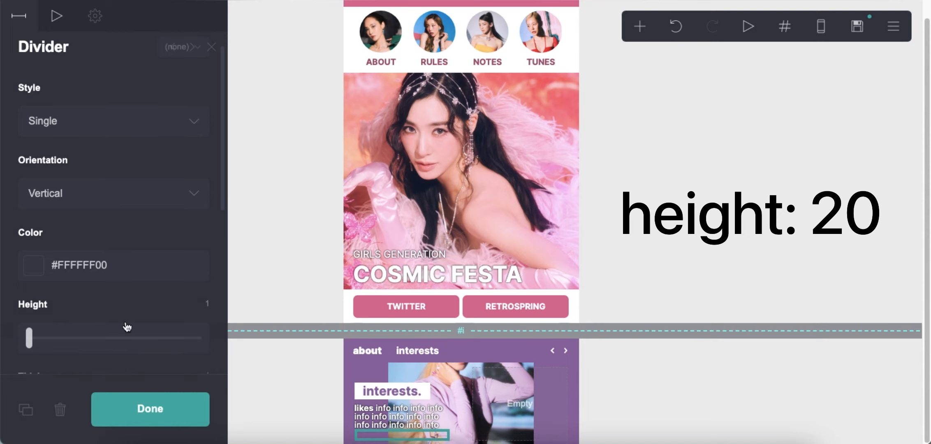
drag(33, 342, 201, 338)
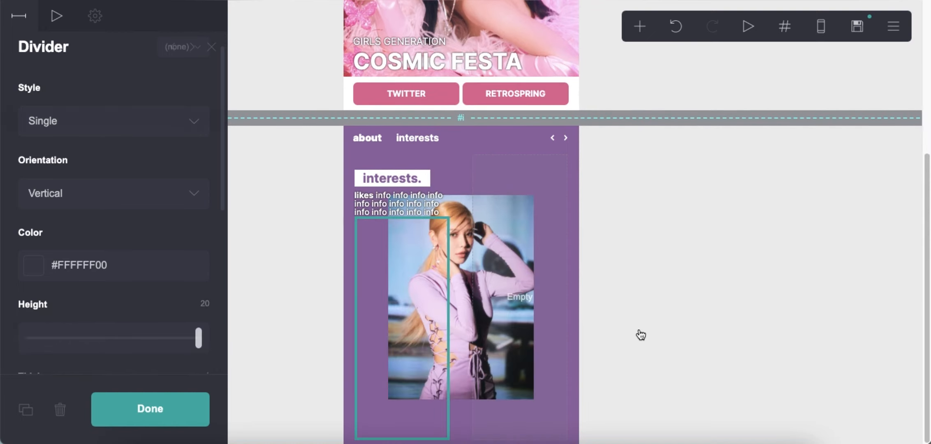
click(641, 343)
- Duplicate the tall divider and place the copy in the container's right column
click(415, 259)
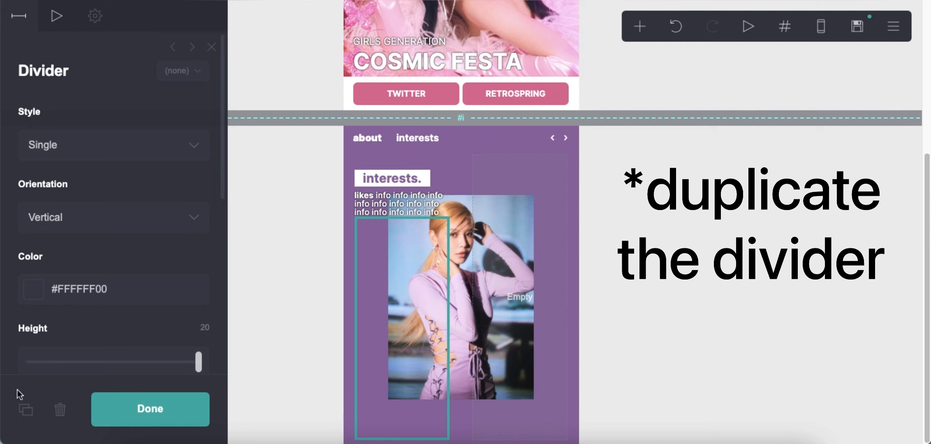
click(26, 410)
click(620, 229)
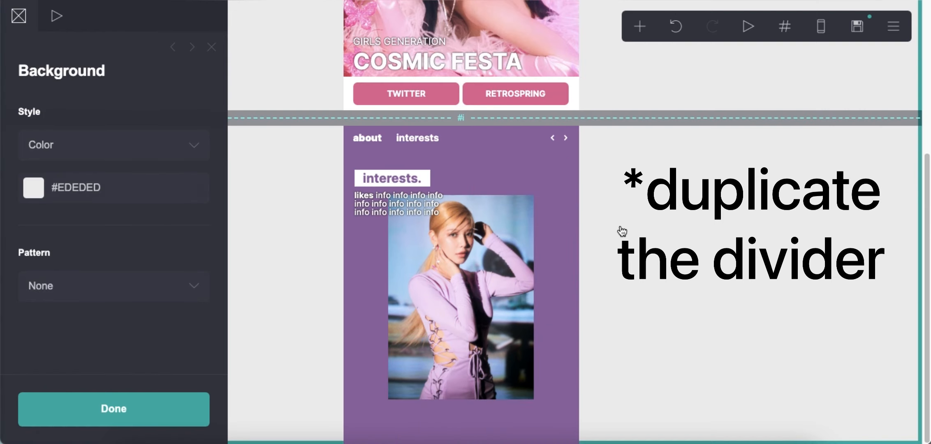
- Duplicate the interests button, place the copy below the right column's divider, and relabel it with a short self-introduction greeting
click(415, 180)
click(25, 409)
scroll(255, 280, down, 2)
drag(419, 178, 525, 357)
click(123, 194)
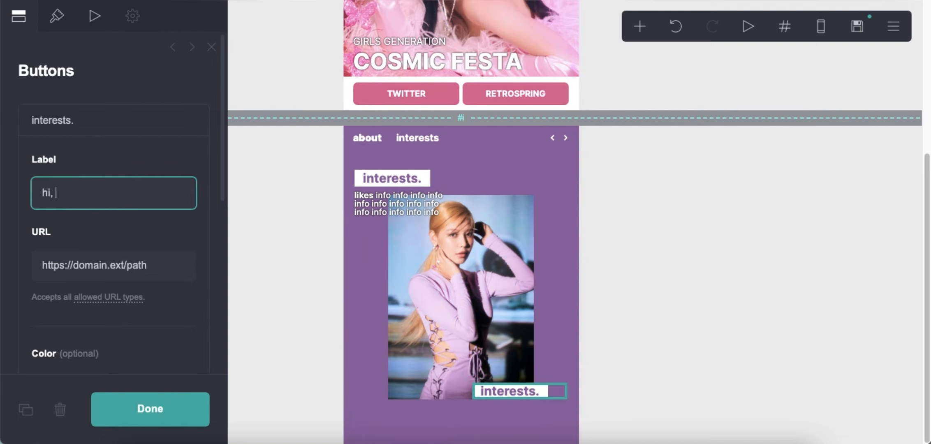
- Align the greeting button to the Right
click(55, 27)
scroll(87, 173, down, 10)
click(93, 200)
click(93, 220)
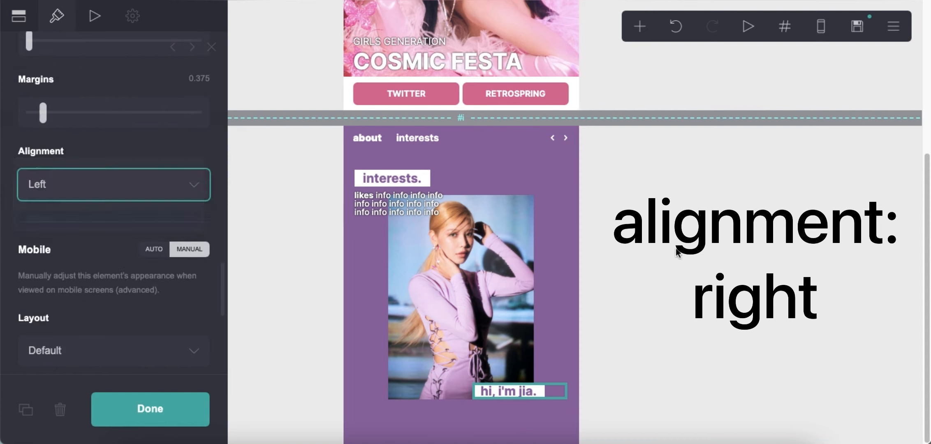
click(562, 230)
- Duplicate the likes text beneath the greeting button and change it to "22 chinese" followed by three lines of "info" filler
click(375, 205)
click(24, 412)
drag(402, 220, 520, 401)
click(64, 116)
text(22 chinese info info info info info info info info info info info info info info)
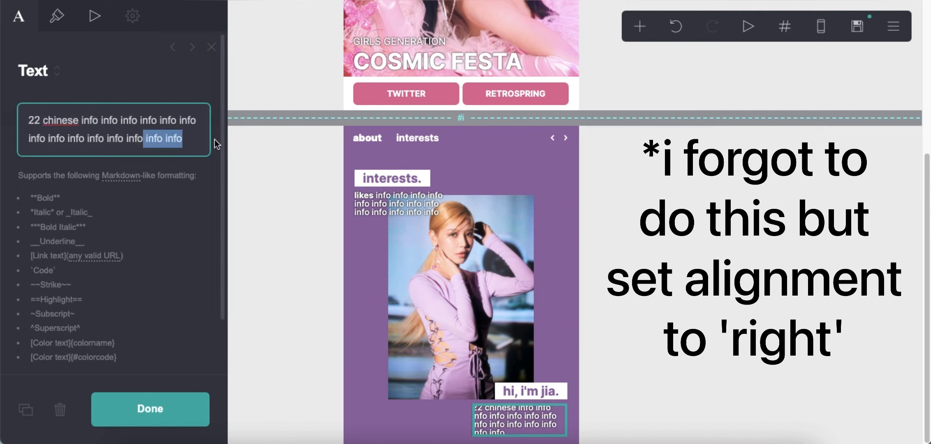
click(589, 161)
- Enlarge the two-column container's background image until the portrait nearly fills the container
click(428, 159)
click(476, 158)
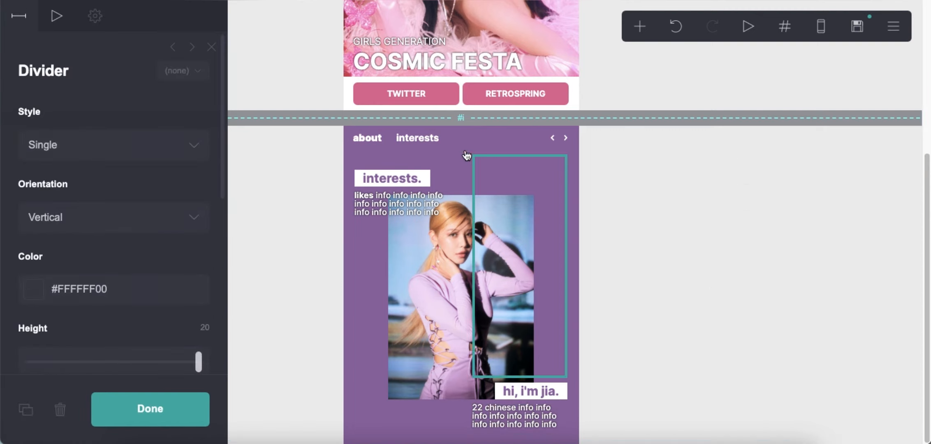
click(467, 156)
scroll(112, 245, down, 2)
drag(34, 317, 41, 318)
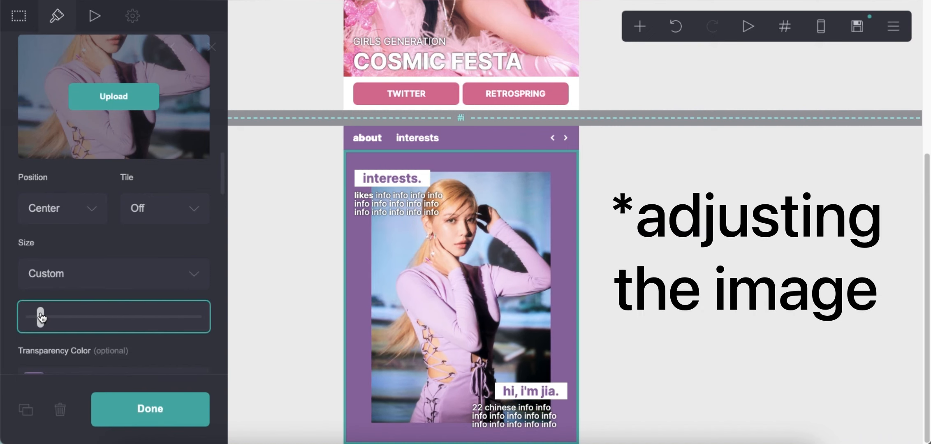
click(684, 294)
click(467, 160)
scroll(116, 272, down, 6)
drag(40, 251, 45, 253)
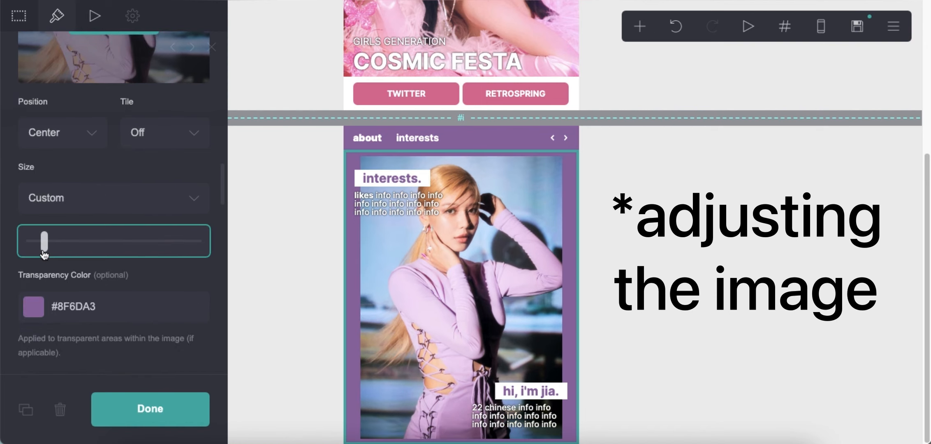
click(668, 234)
- Add a section break control named "ii" to the page
click(640, 26)
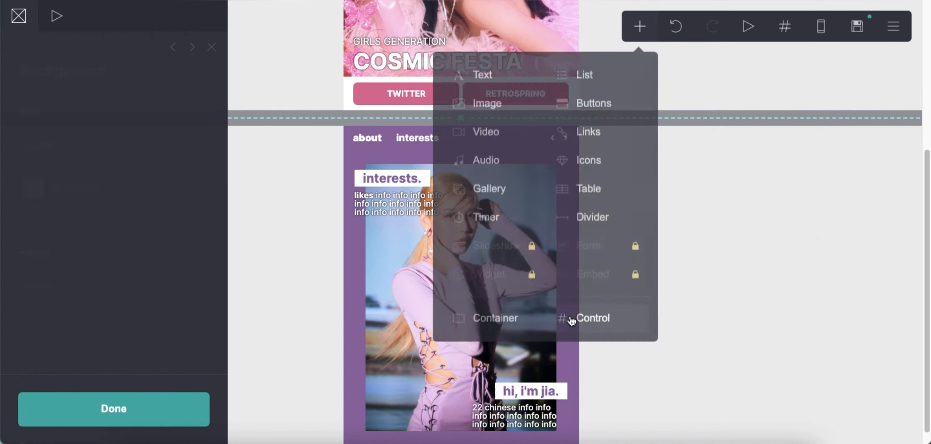
click(572, 319)
scroll(160, 347, down, 3)
click(146, 270)
text(ii)
click(660, 281)
- Duplicate the purple about/interests bar container
click(447, 113)
click(450, 122)
click(26, 409)
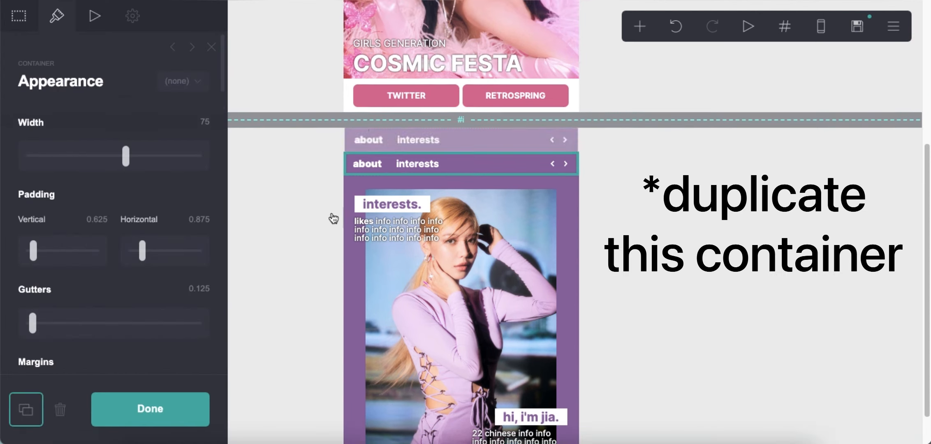
- Move the duplicated about/interests bar below the "ii" section break and set its background color to #6D90A3
drag(461, 218, 437, 438)
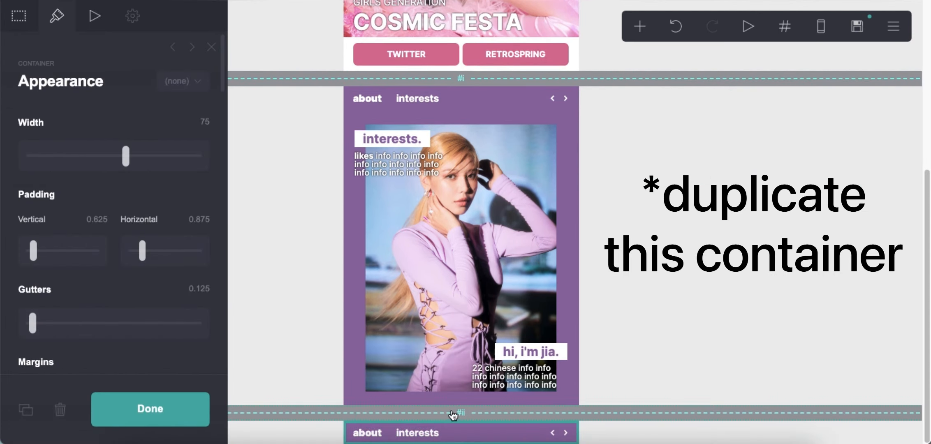
scroll(118, 255, down, 3)
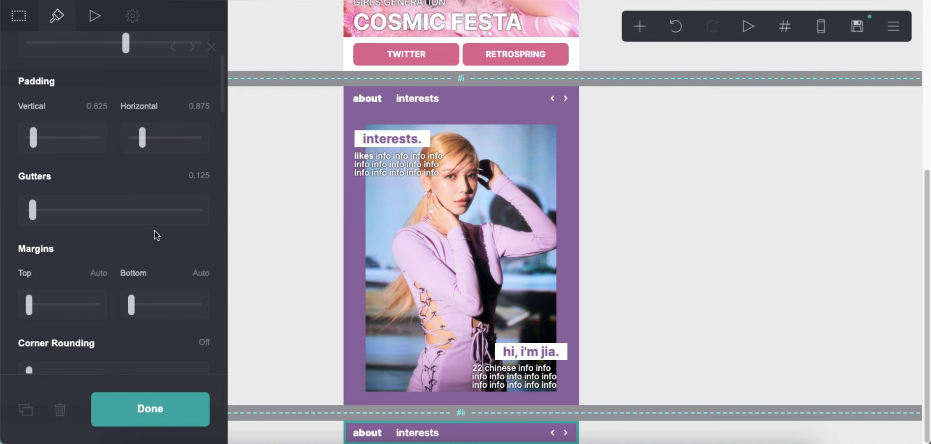
scroll(153, 231, down, 10)
click(149, 206)
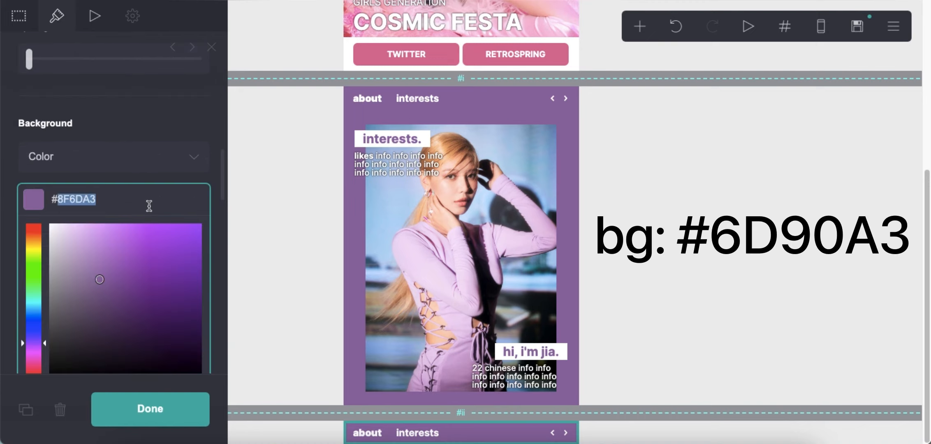
text(6D90A3)
key(Return)
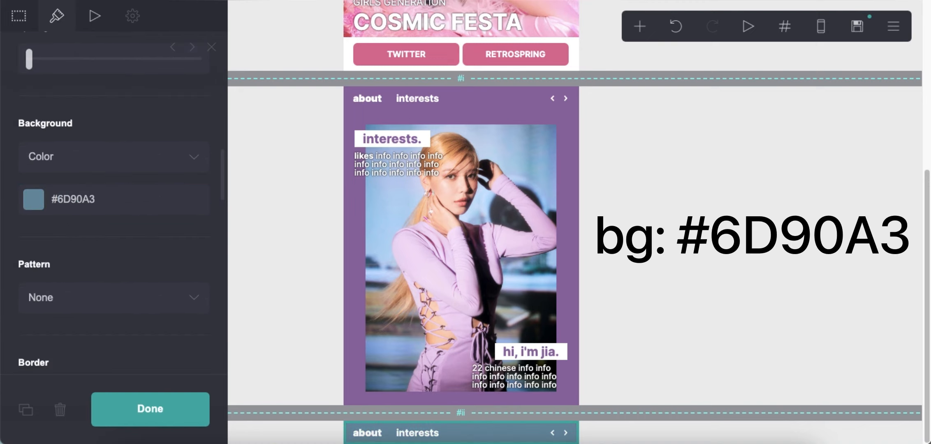
- Change the text of the blue bar under the "ii" section break to bold "rules" followed by "notes"
click(391, 433)
double_click(50, 120)
text(r)
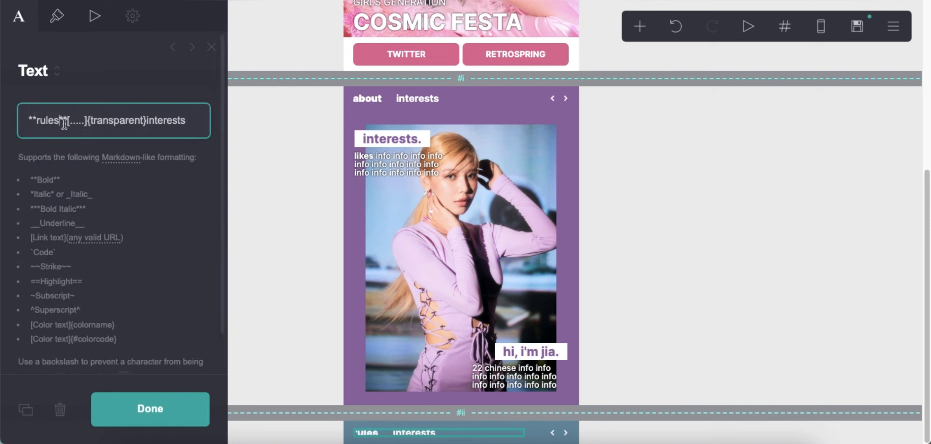
click(670, 241)
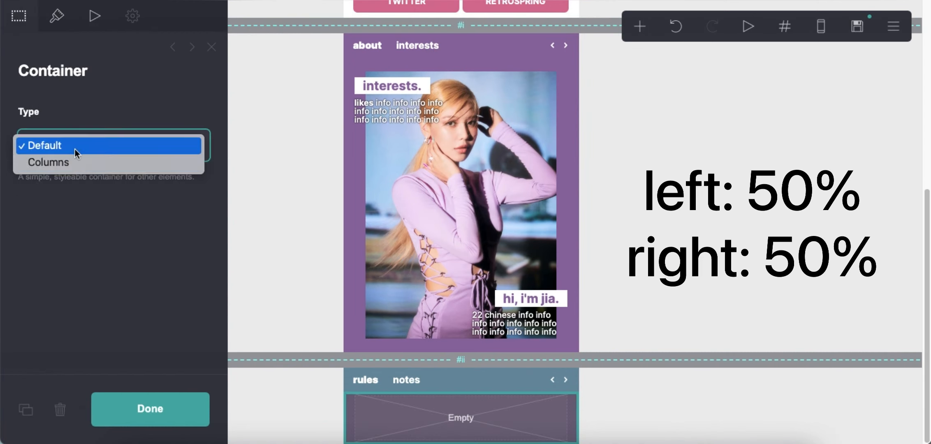
- Turn the empty container beneath the rules/notes bar into a columns container and set its gutters to 0.375
click(62, 158)
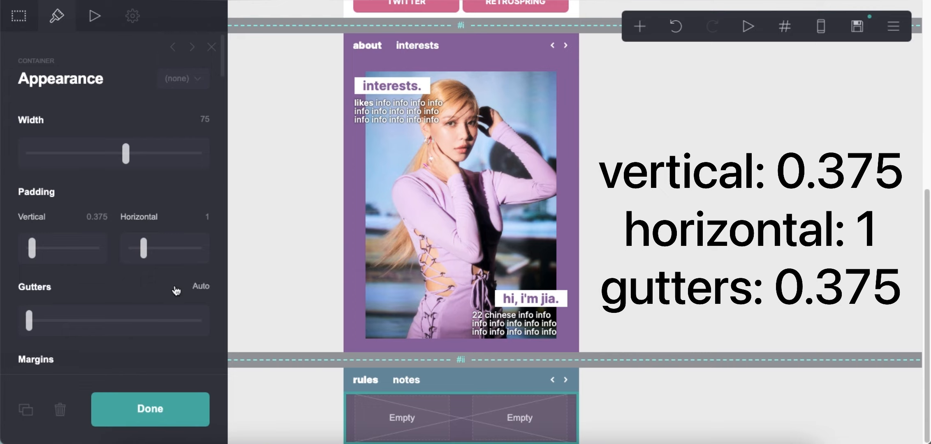
scroll(181, 288, down, 1)
click(191, 264)
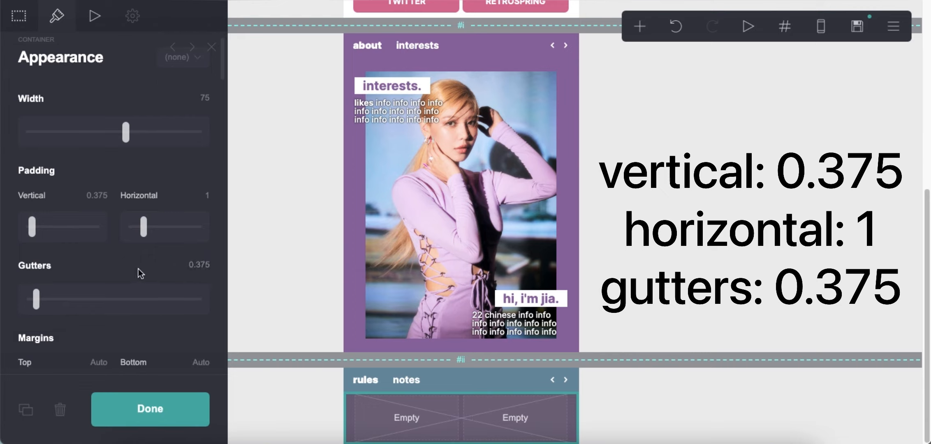
- Upload the portrait of the woman in the teal top on a city street as the columns container's background image
scroll(141, 273, down, 10)
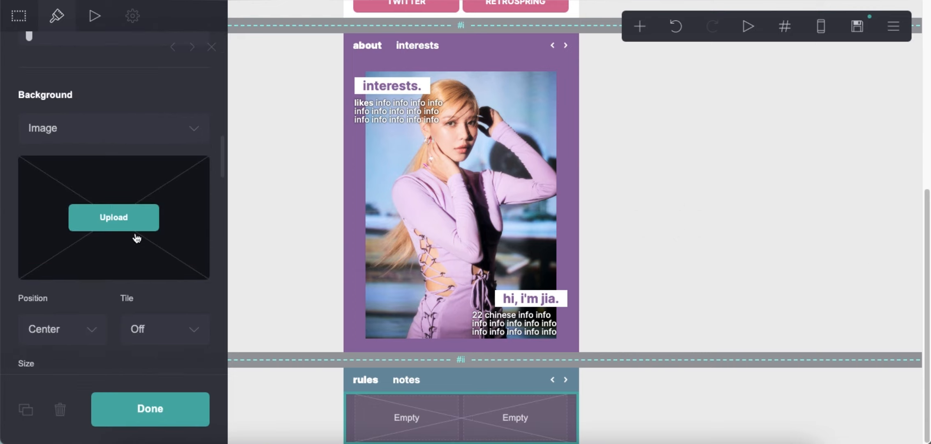
click(136, 226)
double_click(311, 156)
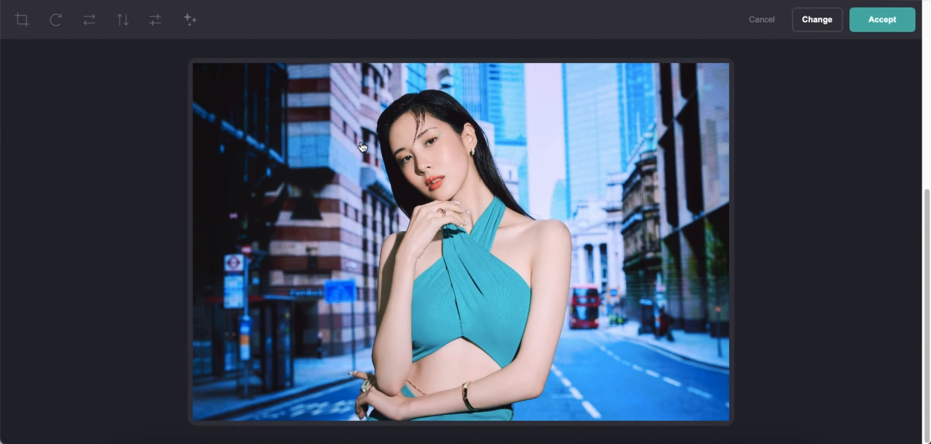
- Crop the uploaded image to an upright area around the woman and accept it
click(22, 20)
drag(469, 136, 469, 84)
drag(461, 348, 461, 420)
drag(301, 261, 328, 261)
drag(627, 253, 589, 260)
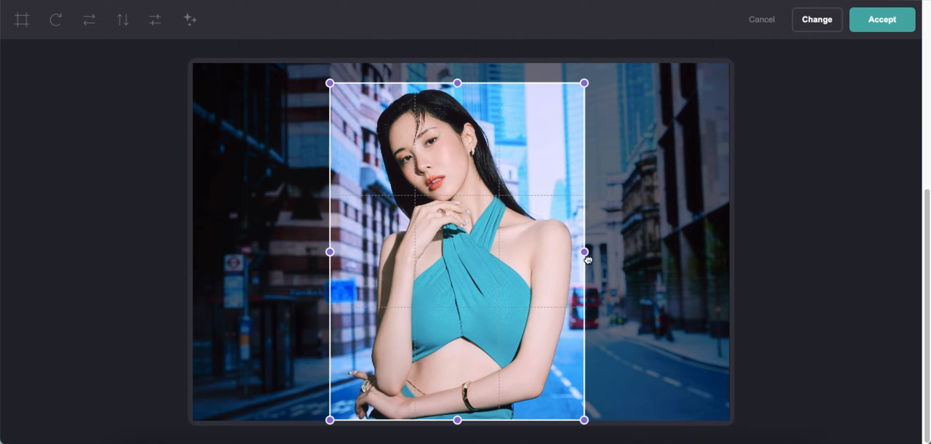
click(889, 27)
- Set the transparency color of the columns container's background image to #6D90A3
scroll(194, 272, down, 5)
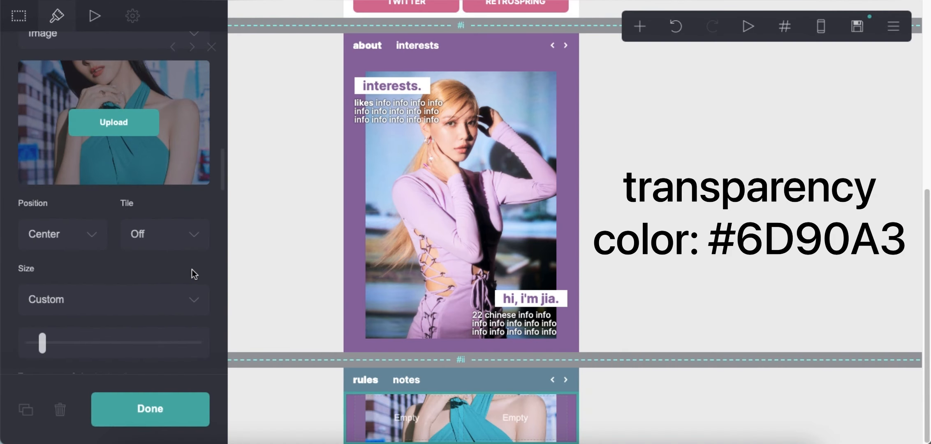
click(141, 274)
text(6D90A3)
key(Return)
click(694, 242)
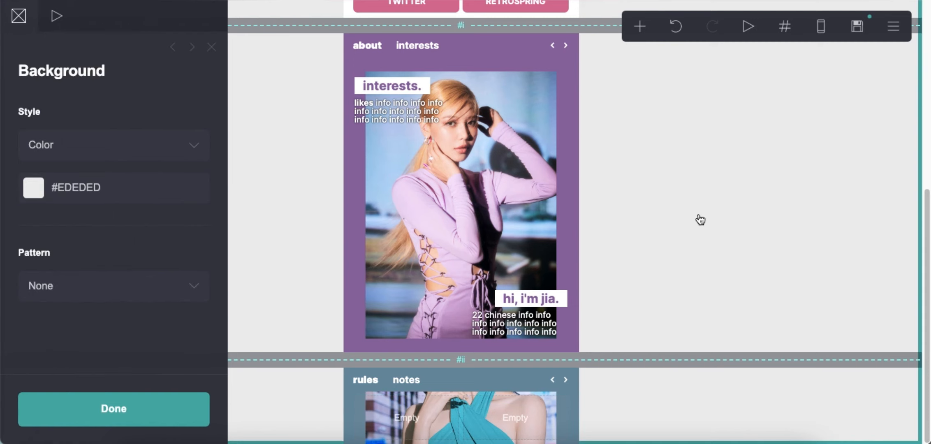
- Add an invisible vertical divider to the left column of the rules/notes container and set its height to 5
click(639, 38)
click(597, 216)
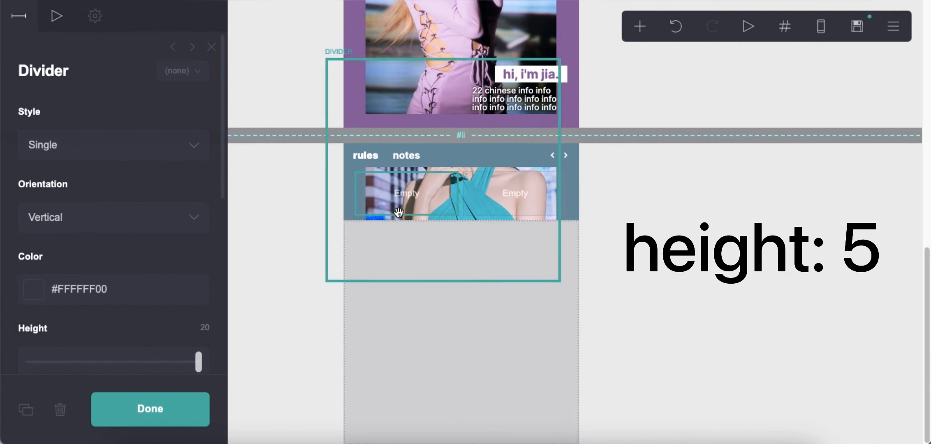
scroll(162, 244, down, 1)
click(185, 304)
text(5)
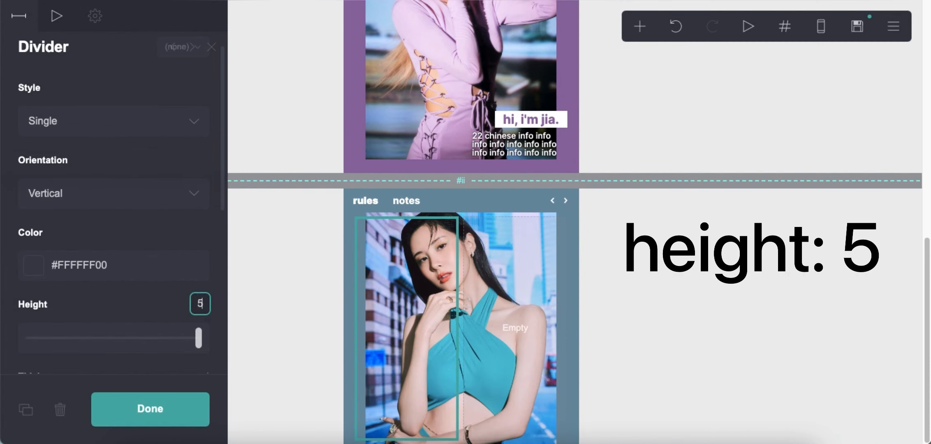
key(Return)
scroll(173, 304, down, 2)
click(592, 405)
- Duplicate the "interests." button and place the copy beneath the divider in the left column of the blue section
click(387, 76)
click(25, 410)
drag(375, 224, 413, 423)
- Set the copied button's label color to #6D90A3 and change its label to "to know."
scroll(142, 222, down, 3)
click(135, 328)
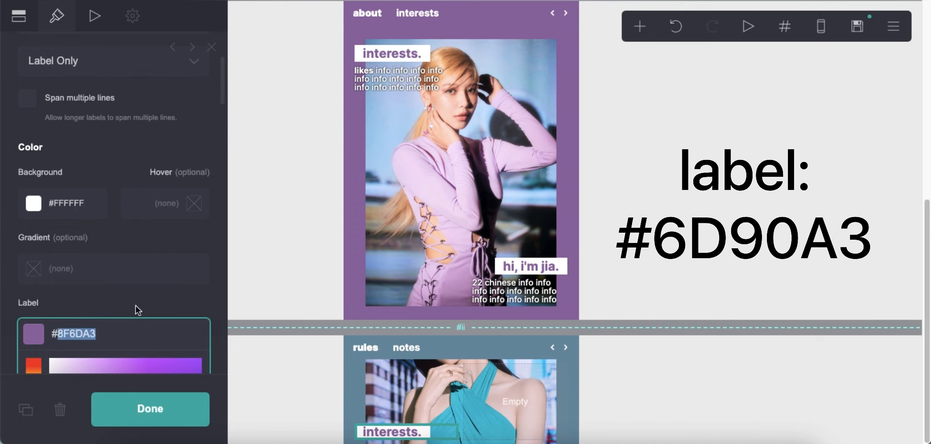
text(#6D90A3)
key(Return)
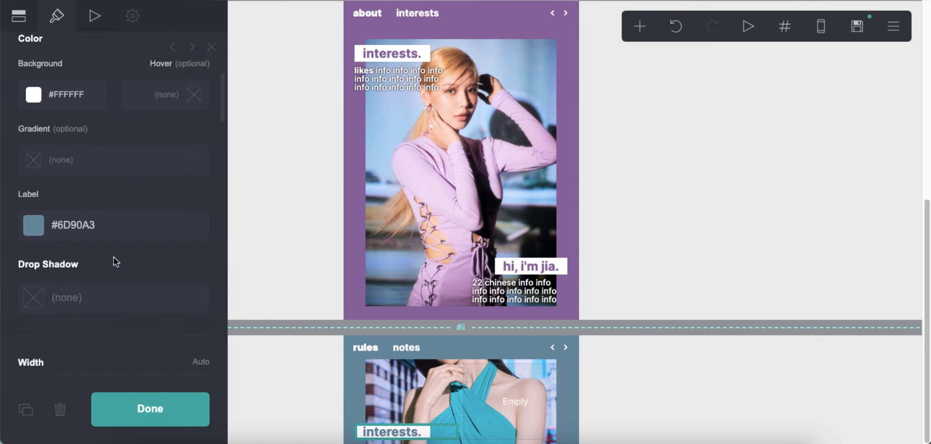
click(21, 22)
scroll(98, 162, up, 5)
drag(95, 193, 2, 192)
text(t)
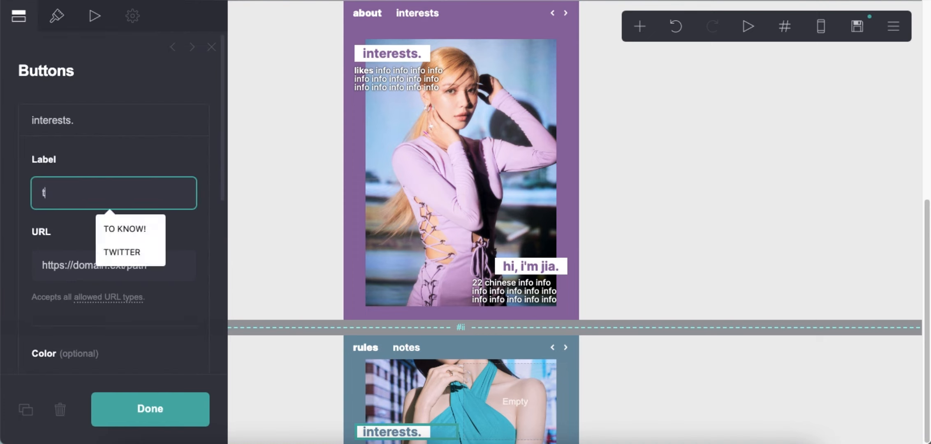
text(o know.)
- Duplicate the likes text and place the copy beneath the "to know." button
click(398, 79)
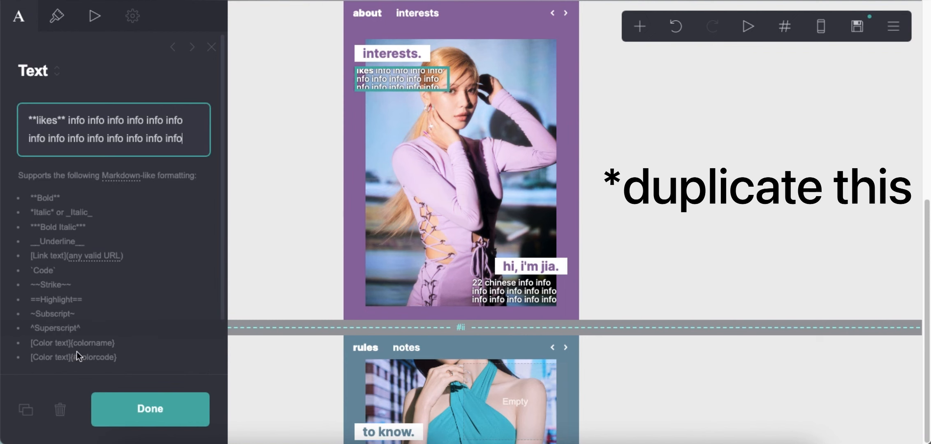
click(26, 409)
drag(393, 227, 407, 436)
- Remove the bold "likes" from the copied text and extend its "info" filler to several lines
scroll(99, 221, down, 1)
drag(65, 95, 28, 95)
key(BackSpace)
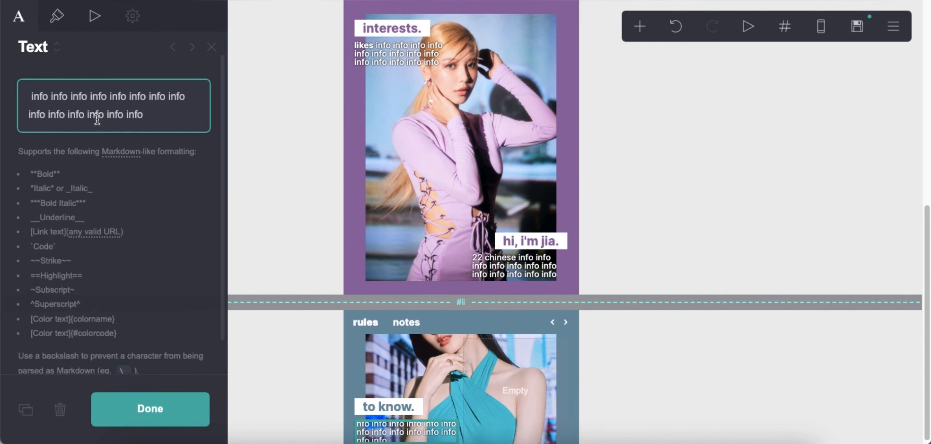
key(BackSpace)
text(info info info info info info info info info info info info info info info info)
scroll(701, 241, down, 1)
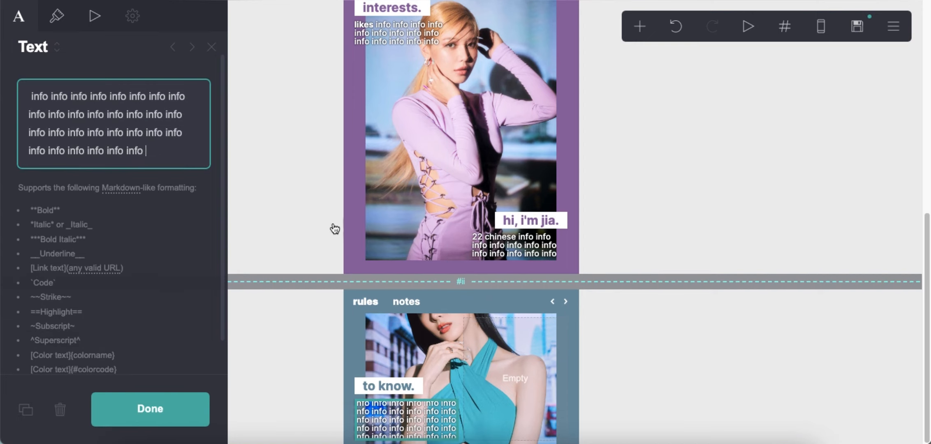
- Trim the filler text beneath the "to know." button to three lines of "info"
drag(101, 134, 197, 171)
key(BackSpace)
key(BackSpace)
key(BackSpace)
key(BackSpace)
key(BackSpace)
key(BackSpace)
key(BackSpace)
key(BackSpace)
key(BackSpace)
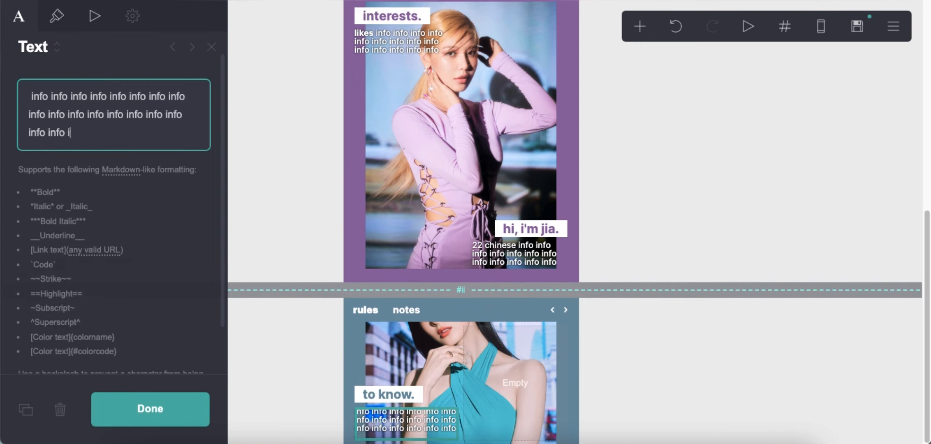
click(67, 23)
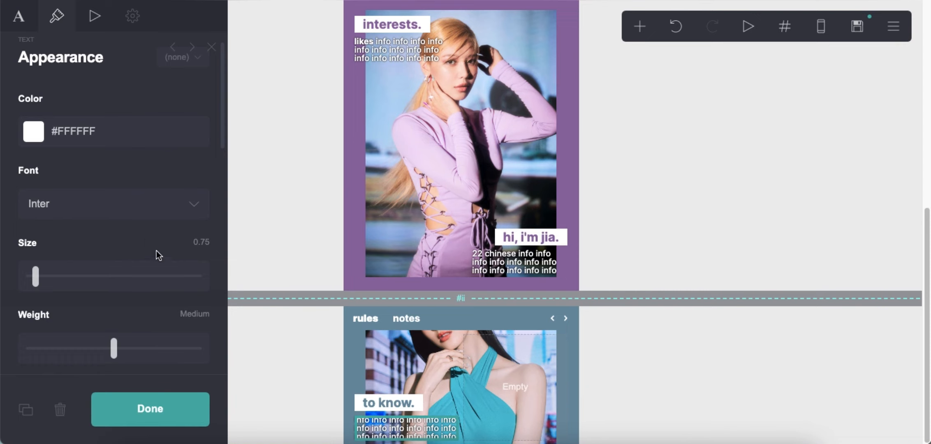
click(596, 373)
- Add a vertical divider beneath the info text in the left column and set its height to 2
click(641, 29)
click(593, 218)
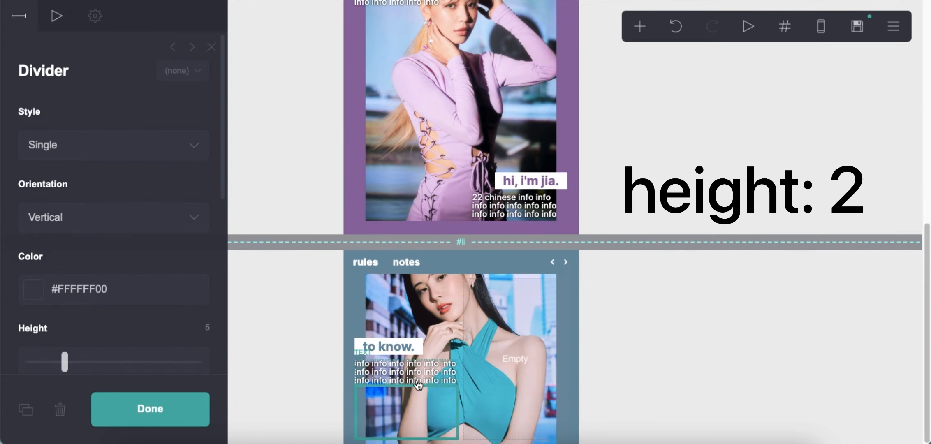
key(Return)
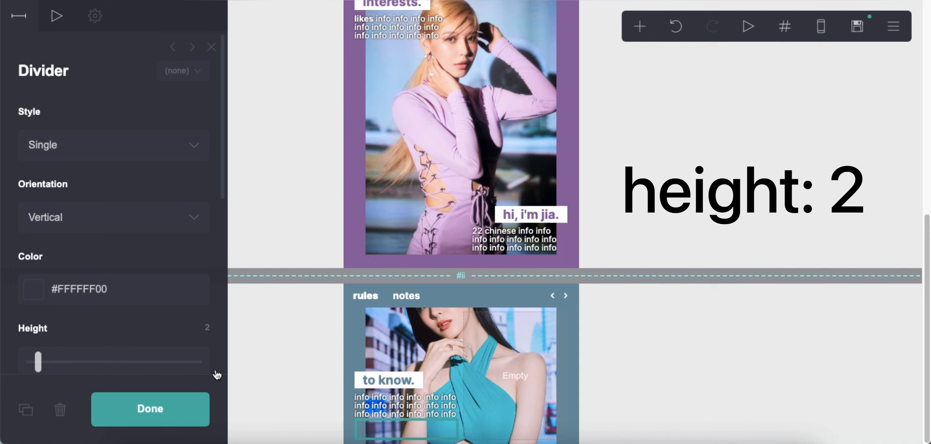
- Duplicate the "to know." button beneath the lower divider in the left column and label the copy "go away."
click(414, 381)
click(25, 410)
drag(391, 381, 393, 437)
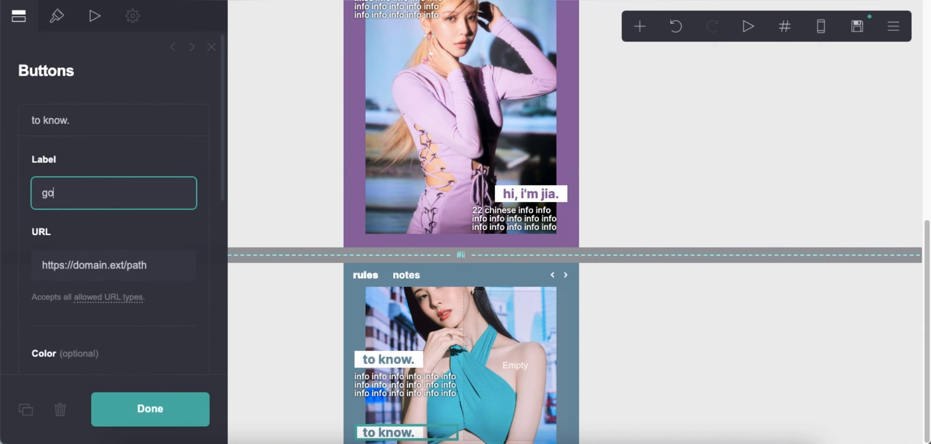
text(.)
- Duplicate the three-line info text and place the copy beneath the "go away." button
click(390, 386)
click(26, 410)
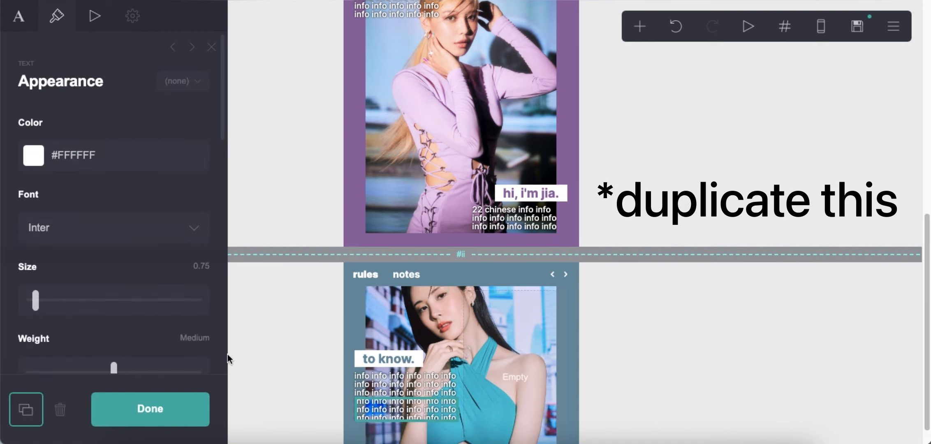
drag(390, 387, 390, 432)
click(643, 363)
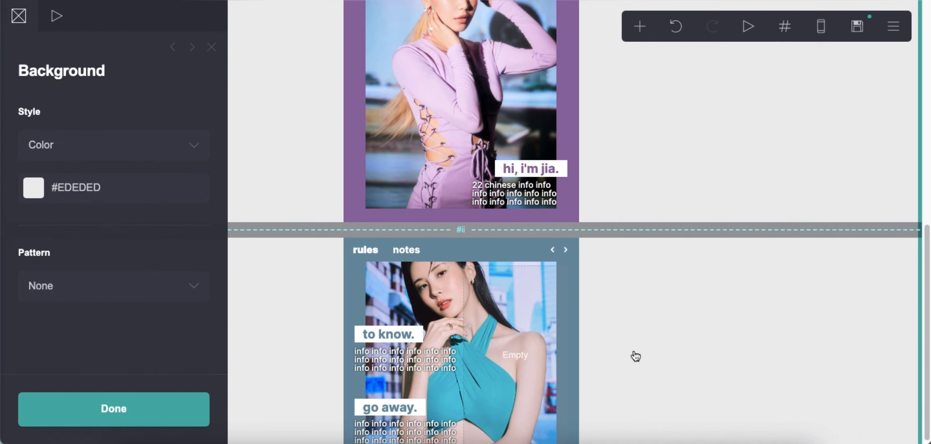
- Add a vertical divider to the empty right column and set its height to 18
click(640, 26)
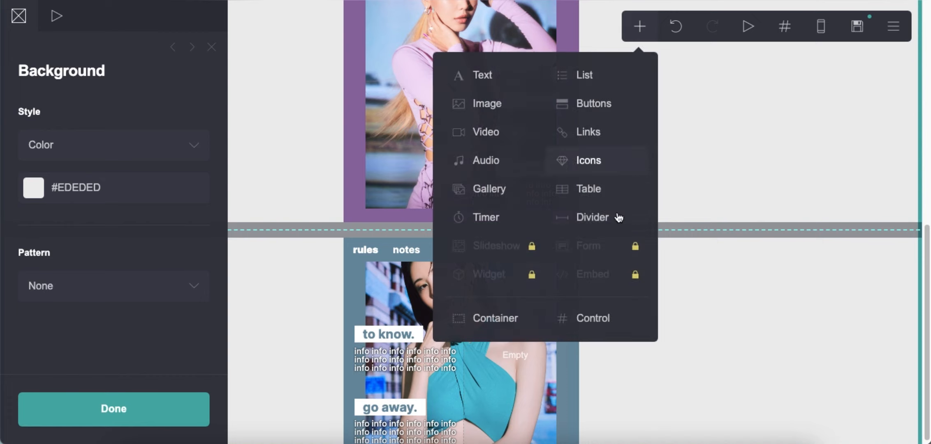
click(592, 216)
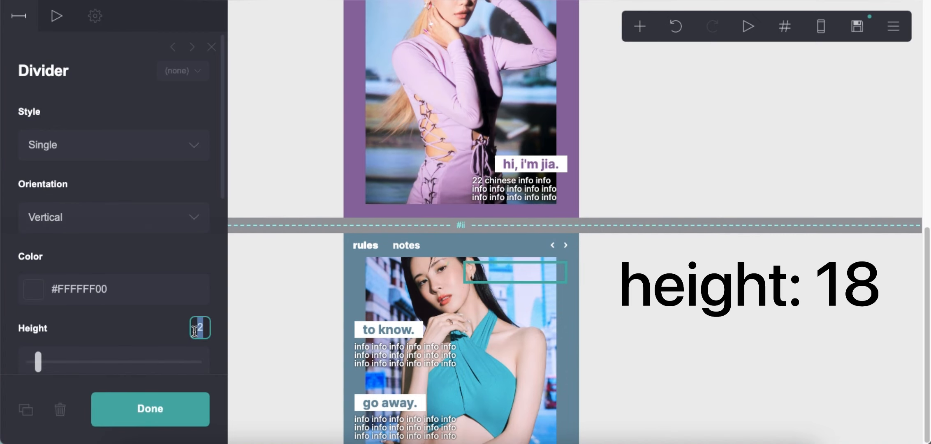
scroll(732, 330, down, 1)
- Duplicate the "to know." button beneath the divider in the right column and label the copy "notes."
click(386, 307)
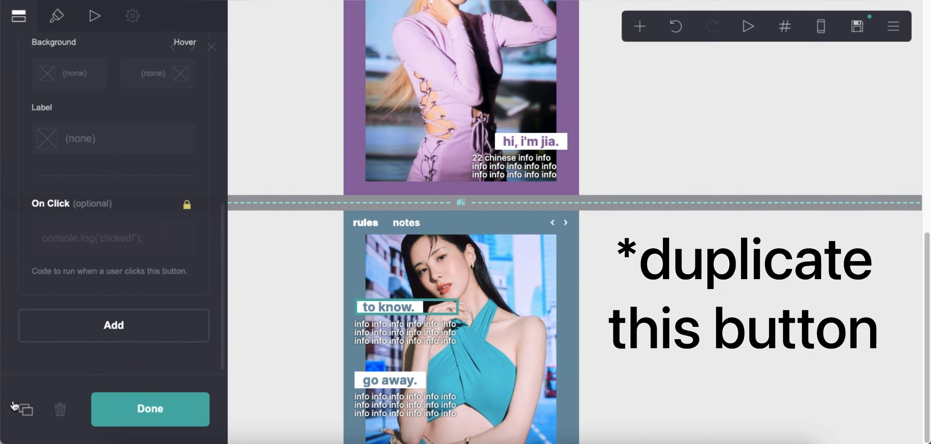
click(26, 409)
drag(365, 328, 494, 436)
scroll(608, 346, down, 1)
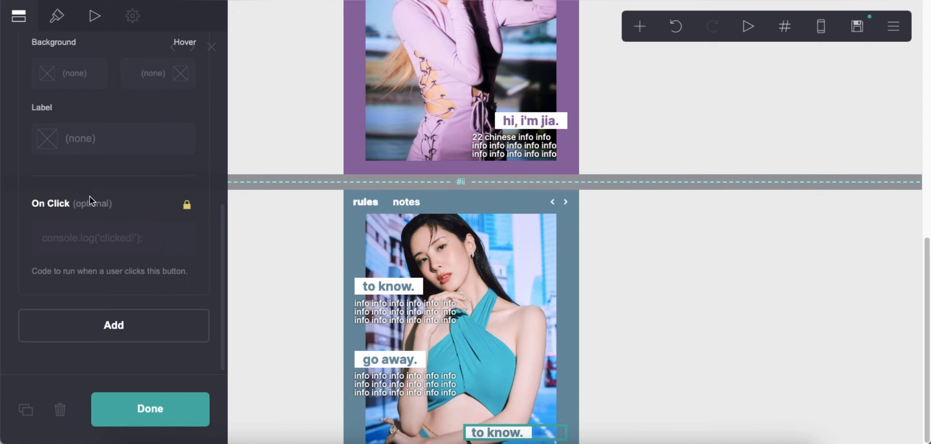
scroll(100, 203, up, 3)
scroll(99, 203, up, 3)
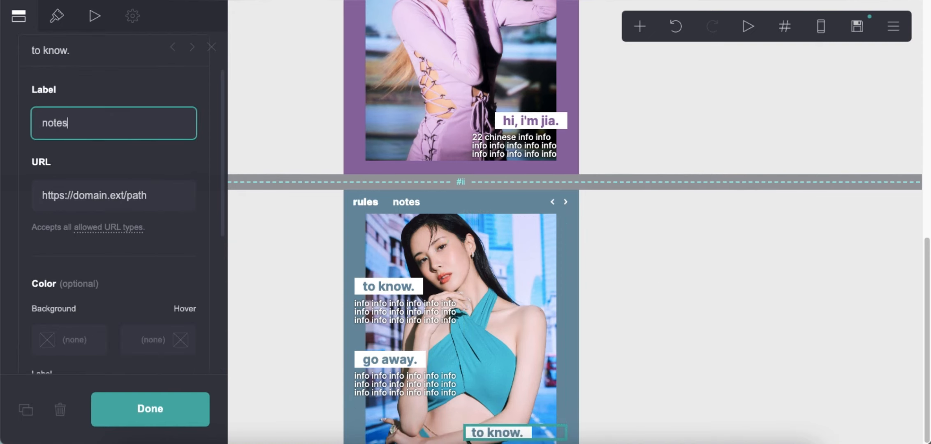
- Set the alignment of the "notes." button to right
click(57, 15)
scroll(105, 195, down, 10)
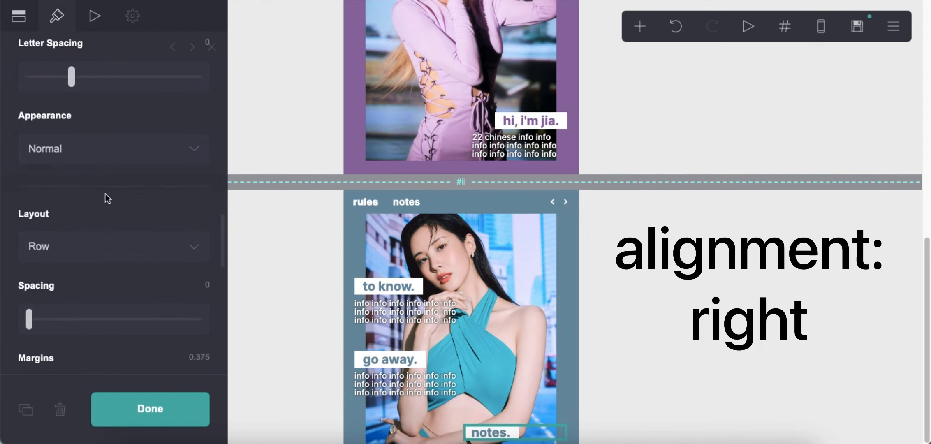
scroll(108, 202, down, 3)
click(83, 144)
click(83, 176)
click(603, 249)
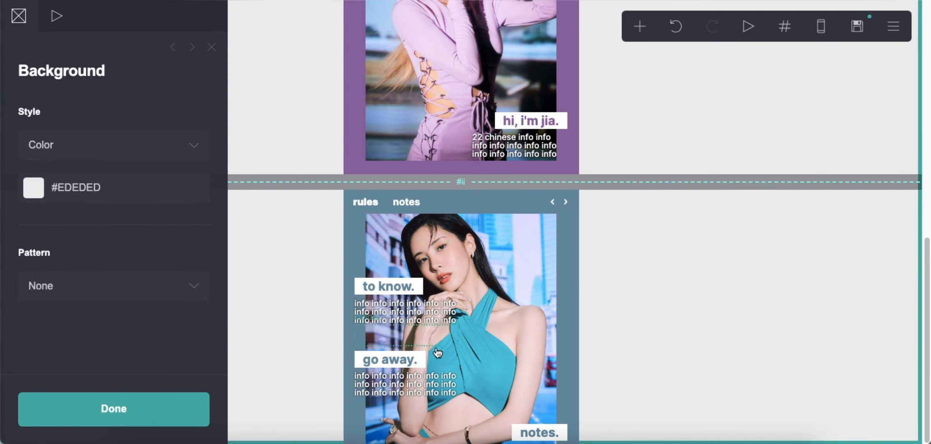
- Duplicate the "to know." info text, place the copy beneath the "notes." button, and shorten it to two lines of "info"
click(377, 314)
click(26, 410)
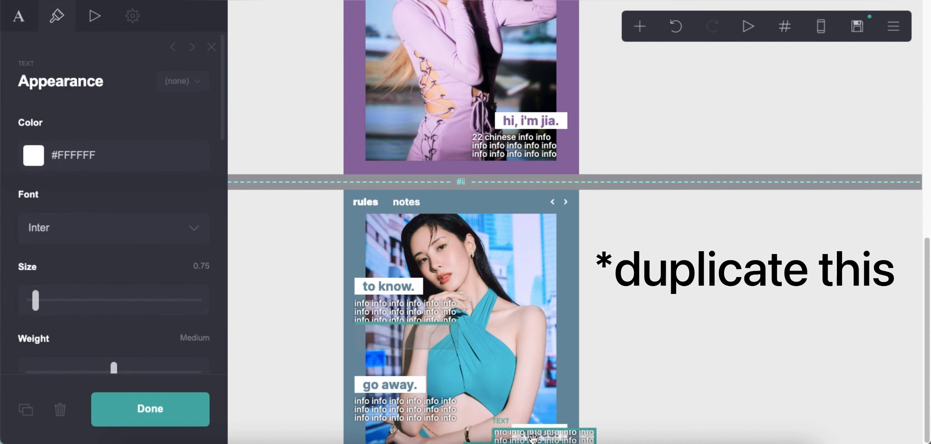
scroll(645, 340, down, 1)
click(25, 31)
drag(84, 138, 66, 157)
key(BackSpace)
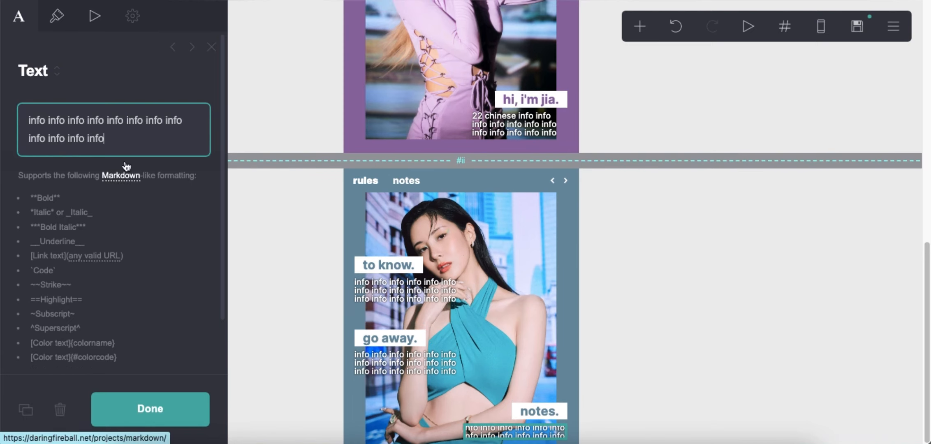
- Set the alignment of the info text beneath "notes." to right
click(56, 15)
scroll(121, 227, down, 10)
click(95, 169)
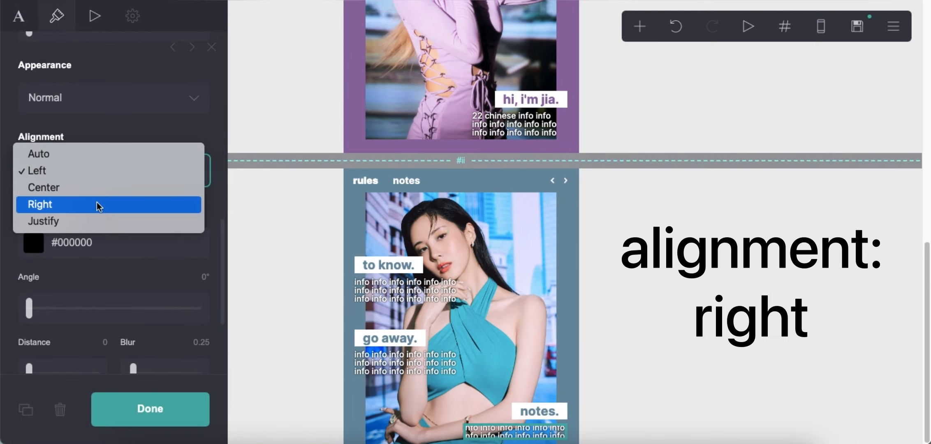
click(90, 205)
click(671, 292)
- Reduce the size of the blue section's background image so more blue shows around it
click(428, 192)
scroll(161, 264, down, 10)
click(44, 285)
drag(44, 288, 38, 283)
click(667, 284)
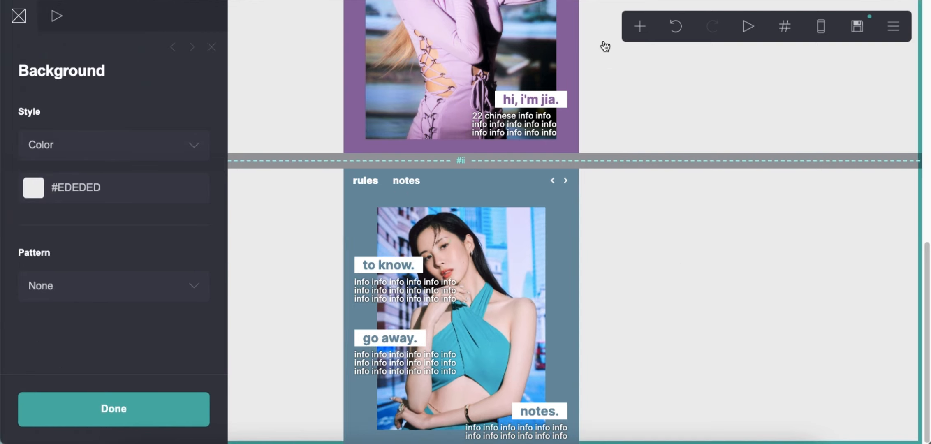
- Add a section break control after the blue section and name it "iii"
click(637, 26)
click(565, 315)
double_click(134, 264)
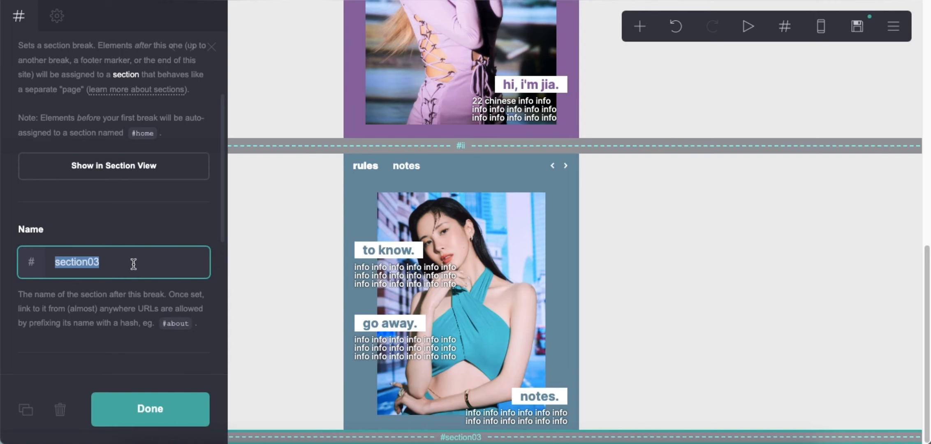
click(609, 243)
- Duplicate the blue "rules / notes" header container and place the copy beneath the #iii section break
click(451, 158)
click(17, 406)
drag(443, 218, 438, 436)
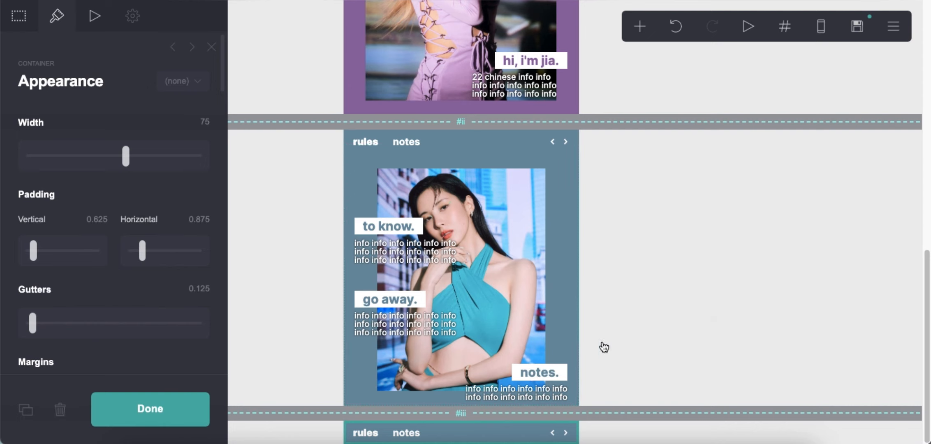
click(688, 315)
- Set the background color of the header container beneath #iii to #82A189
click(425, 427)
scroll(112, 300, down, 1)
scroll(118, 288, down, 5)
click(137, 253)
double_click(137, 253)
text(82A189)
key(Return)
- Change the green header's text to "**tunes**[.....]{transparent}lovezone"
click(375, 436)
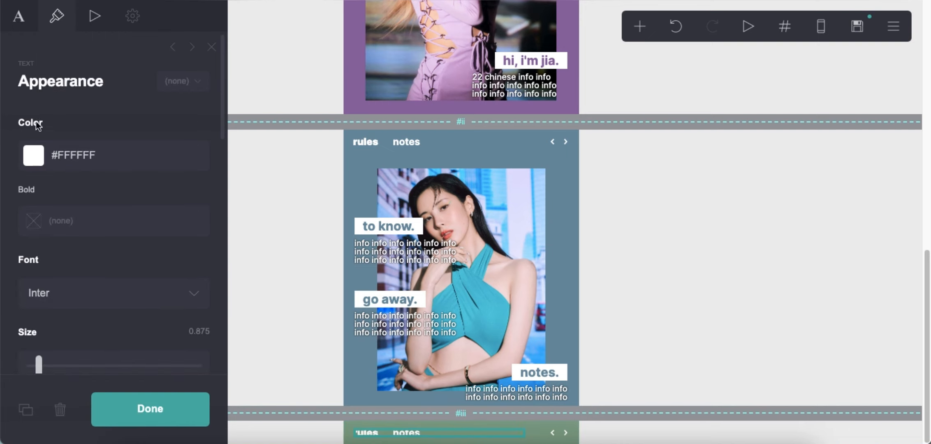
click(18, 16)
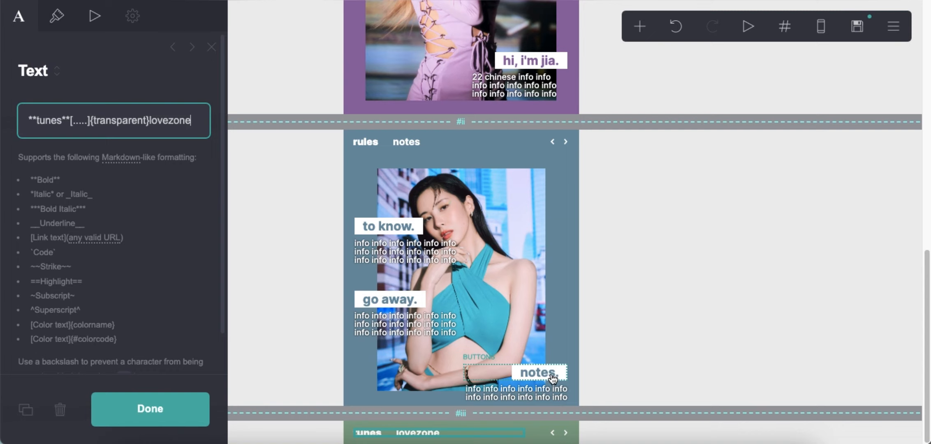
- Set the URL of the green header's Chevron Right icon to "#"
click(557, 433)
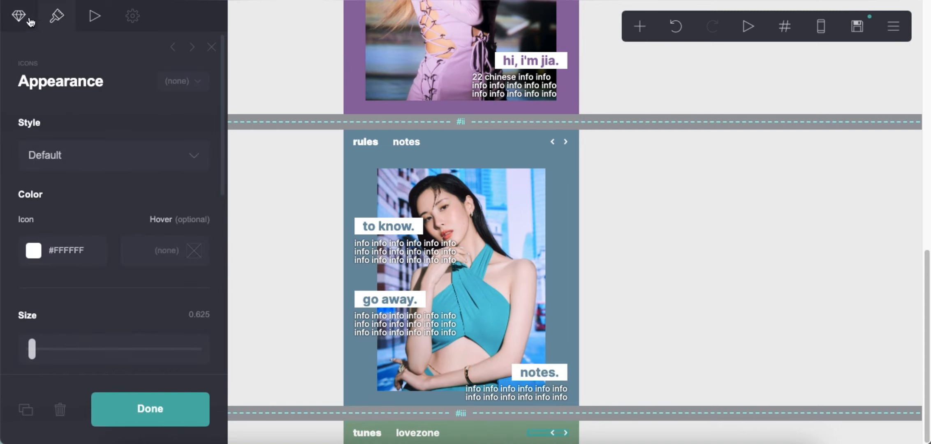
click(29, 20)
scroll(118, 202, down, 3)
click(128, 185)
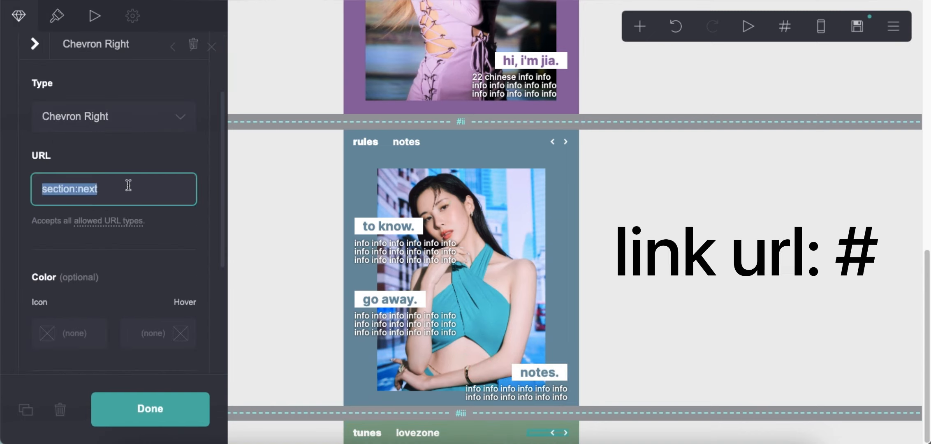
text(#)
click(871, 91)
click(821, 27)
click(821, 28)
- Add a container beneath the green header and set its padding to 0.375 vertical and 1.375 horizontal
click(641, 27)
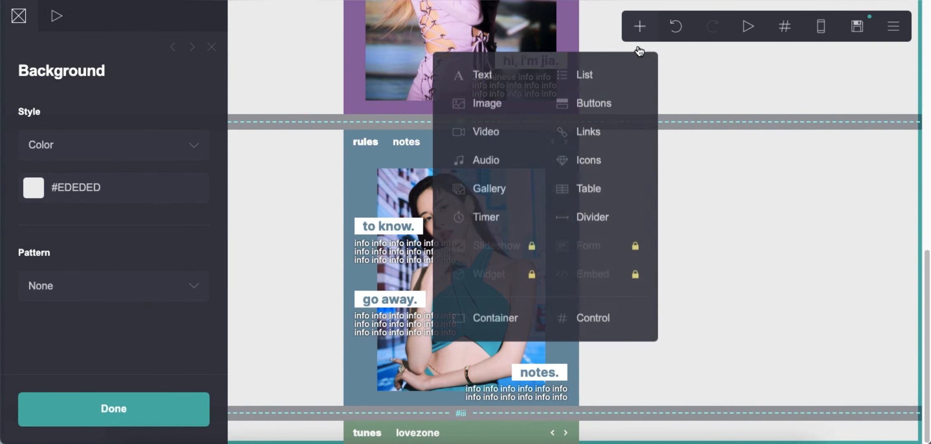
click(491, 326)
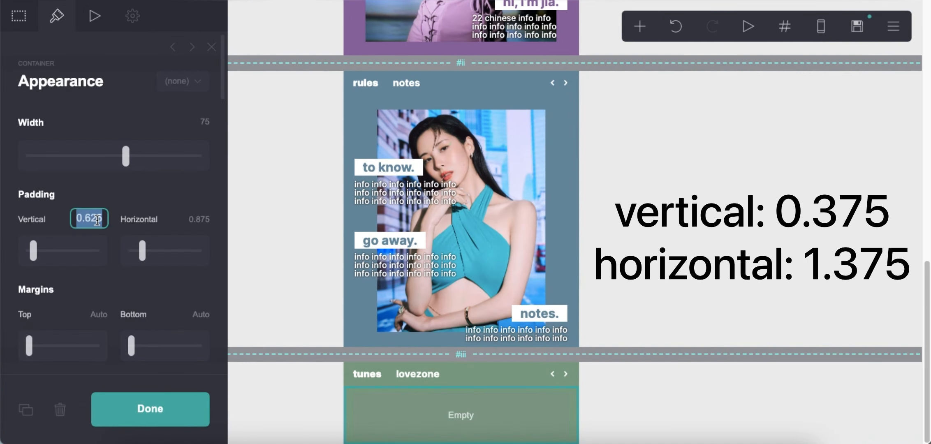
key(Return)
scroll(126, 229, down, 10)
click(671, 371)
- Add a text element inside the container beneath the "tunes / lovezone" header
click(640, 26)
click(399, 75)
scroll(446, 407, up, 1)
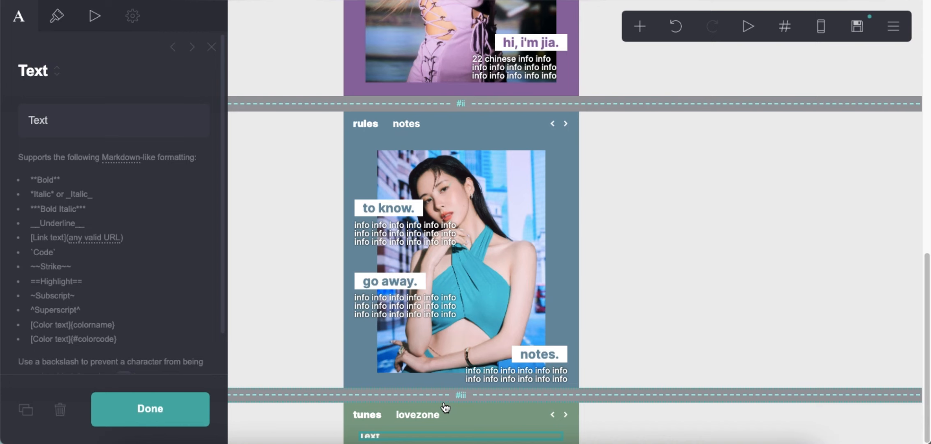
- Give the new text Medium weight and left alignment, and make it read "my **stanlist**."
click(58, 30)
scroll(183, 255, down, 2)
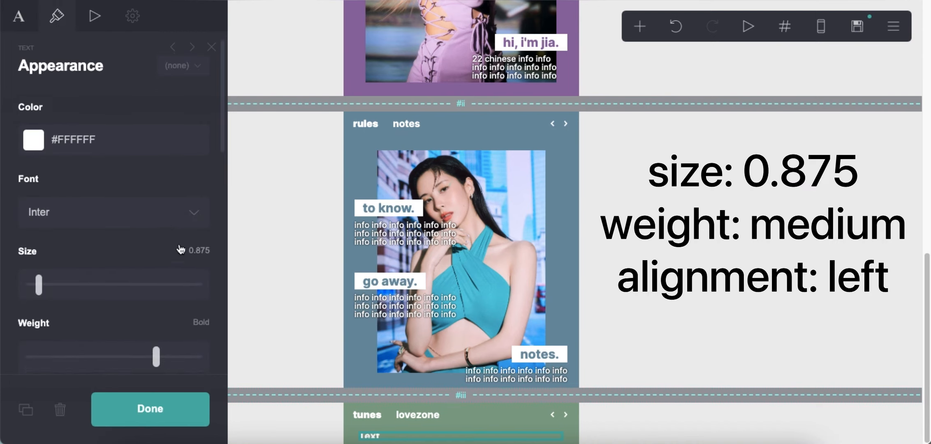
click(118, 310)
scroll(133, 288, down, 10)
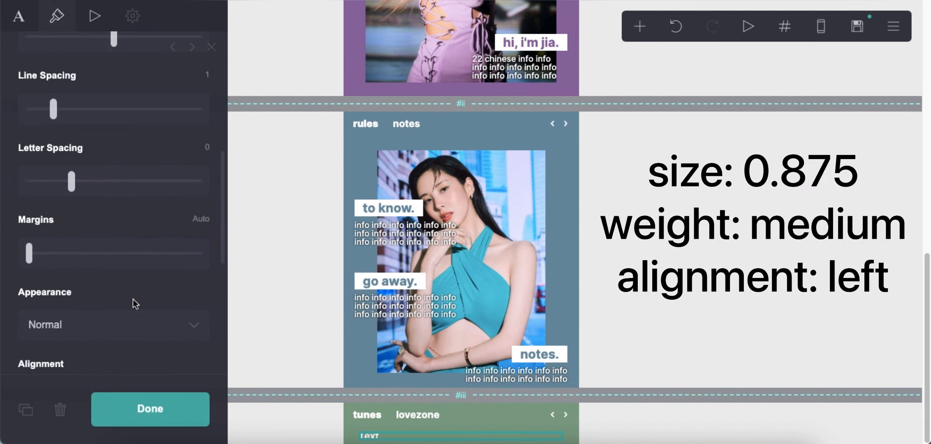
scroll(133, 299, up, 10)
click(19, 17)
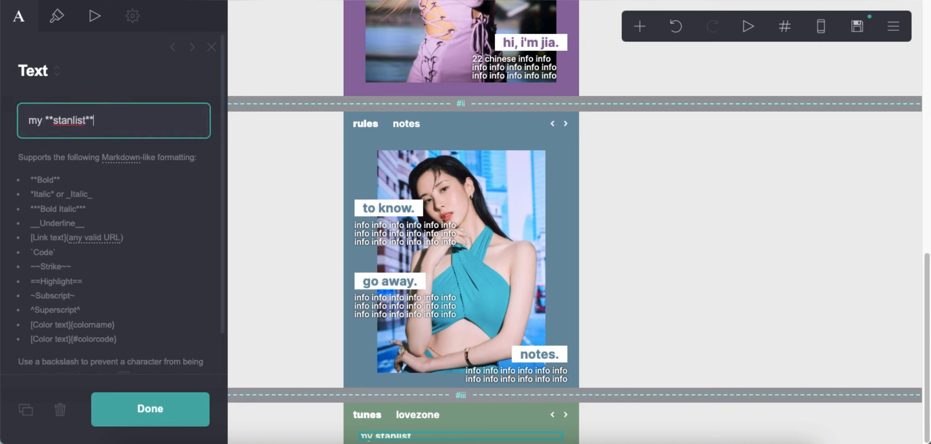
click(662, 224)
- Add a buttons element beneath the "my stanlist." text and fill it with six buttons
click(640, 26)
click(594, 105)
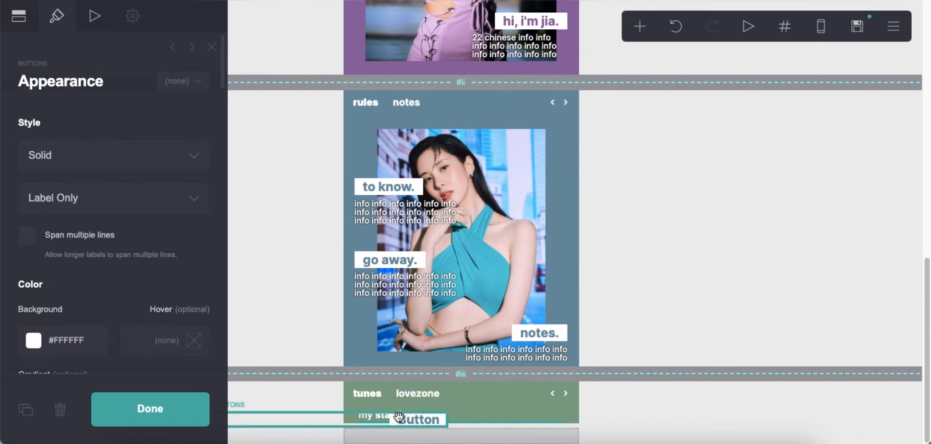
click(21, 25)
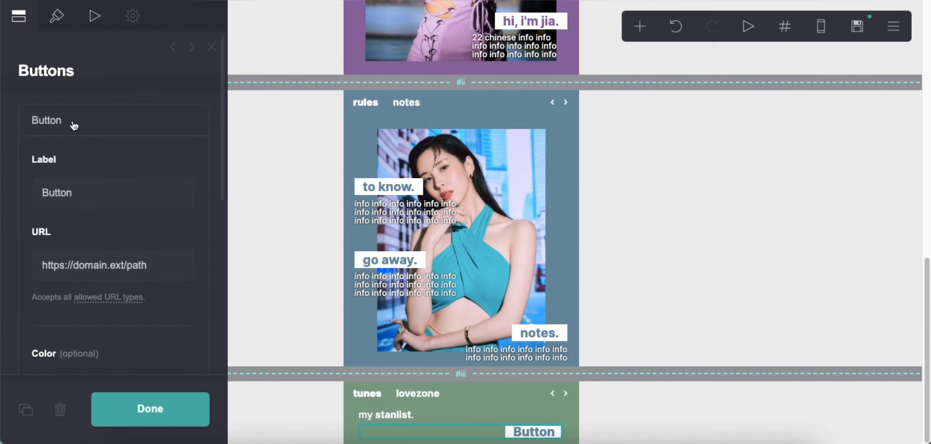
click(73, 123)
click(95, 161)
click(95, 157)
click(102, 188)
click(105, 190)
click(114, 228)
click(112, 261)
click(110, 292)
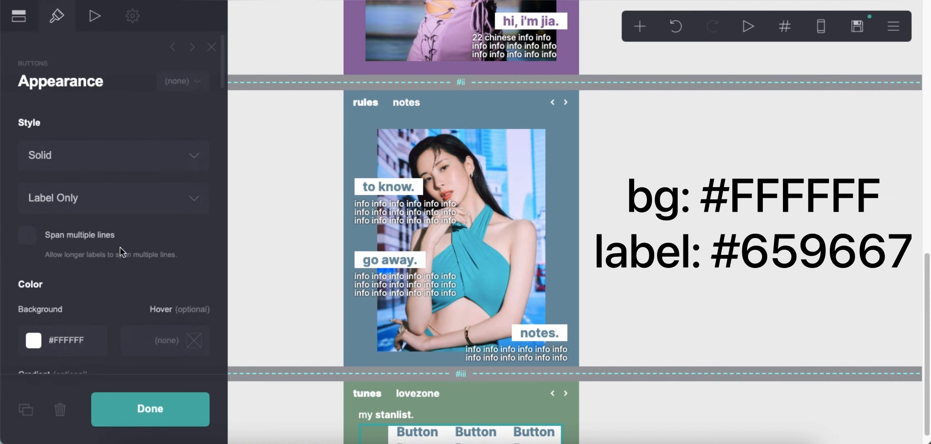
- Set the label color of the stanlist buttons to #659667
scroll(120, 247, down, 5)
click(134, 226)
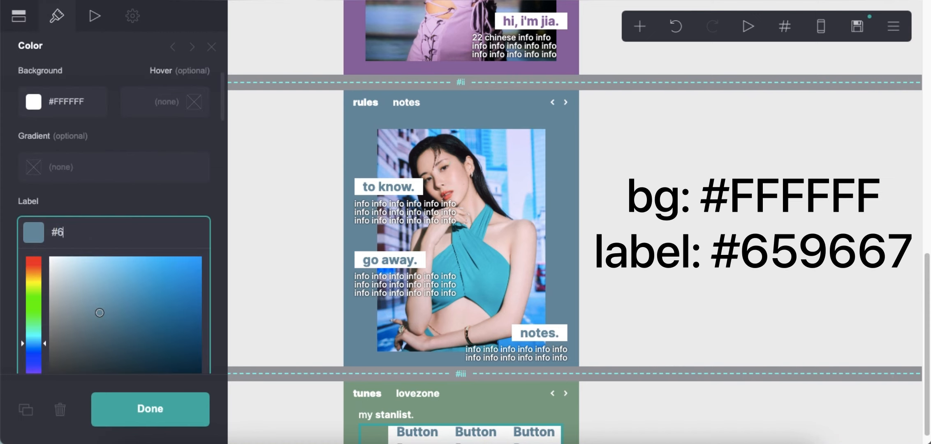
text(#659667)
key(Return)
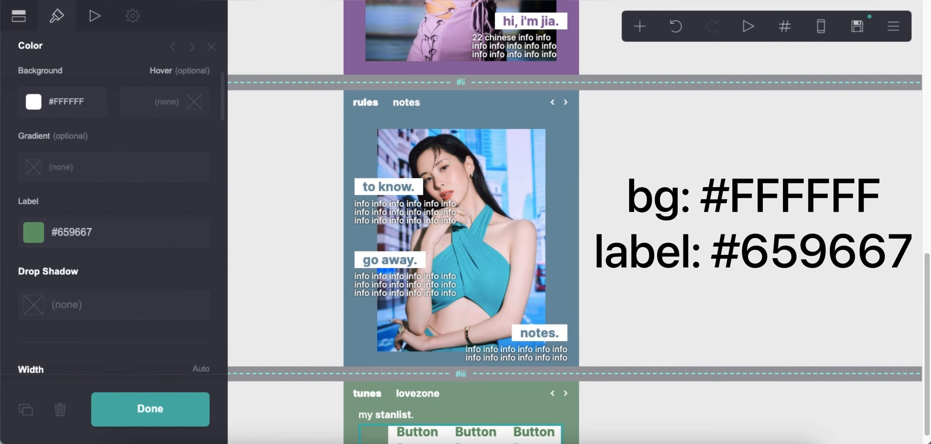
- Set the height of the stanlist buttons to 1.375
scroll(135, 243, down, 3)
scroll(137, 243, down, 3)
click(197, 241)
text(1.375)
key(Return)
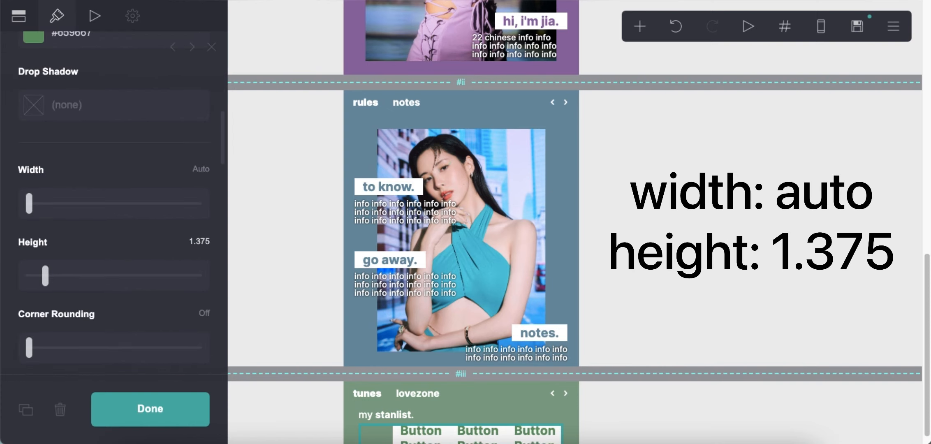
- Set the font size of the stanlist buttons to 1
scroll(150, 251, down, 4)
scroll(161, 254, down, 2)
click(197, 228)
text(1)
key(Return)
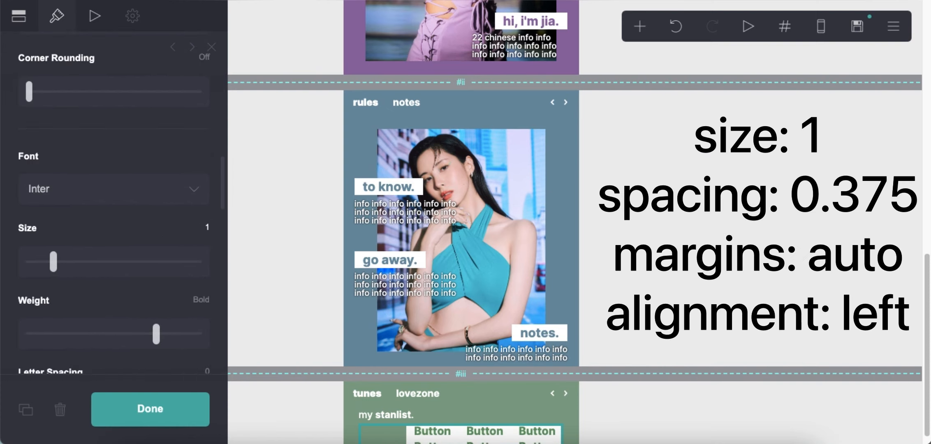
- Set the stanlist buttons' spacing to 0.375 and their margins to Auto
scroll(144, 255, down, 3)
scroll(147, 255, down, 5)
text(.375)
key(Return)
scroll(126, 231, down, 3)
drag(42, 199, 1, 209)
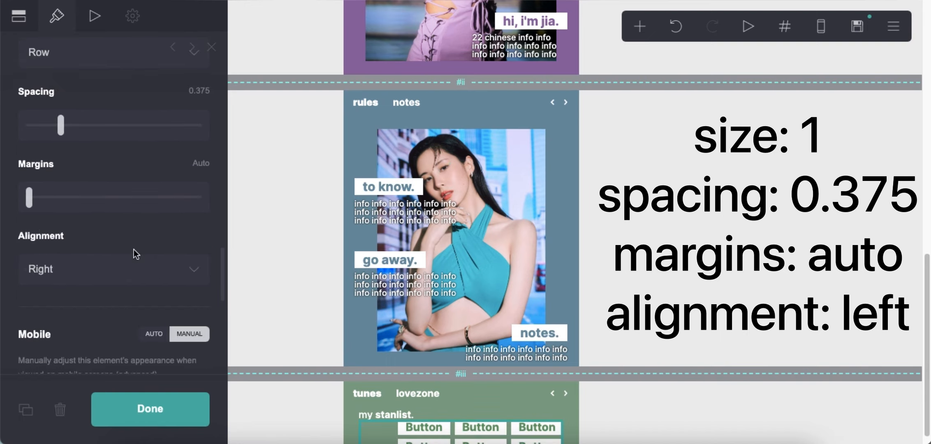
- Set the alignment of the stanlist buttons to left
scroll(132, 250, down, 1)
click(112, 252)
click(109, 221)
scroll(640, 382, down, 1)
click(640, 383)
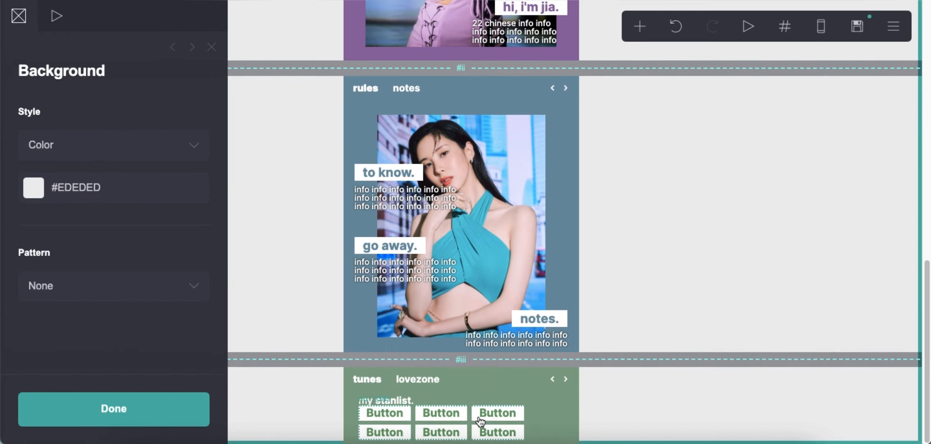
- Set the margins of the "my stanlist." text to 0.375
click(547, 413)
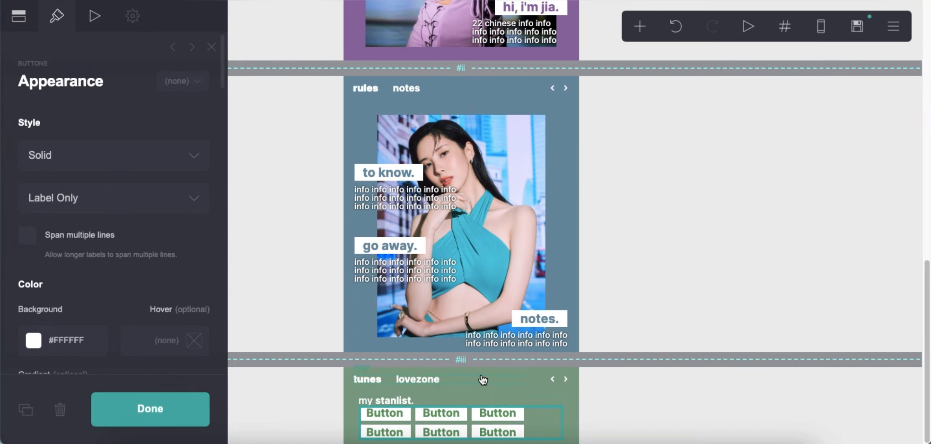
click(394, 401)
click(57, 16)
scroll(107, 230, down, 8)
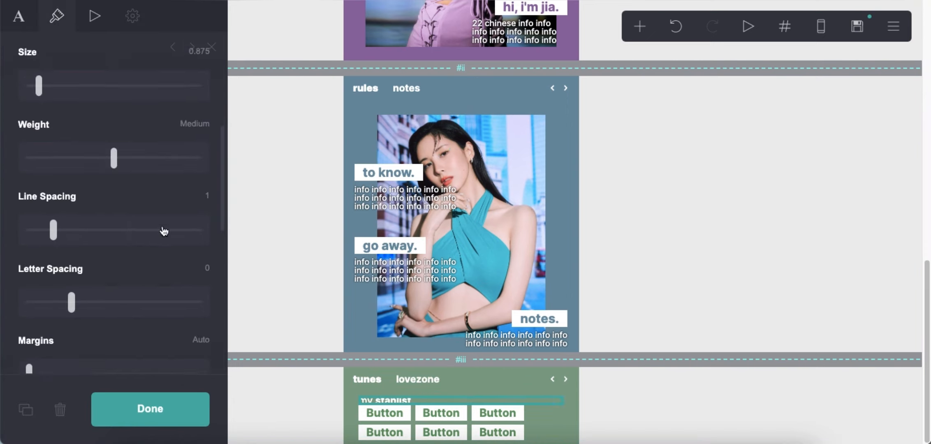
scroll(157, 154, up, 3)
text(0.375)
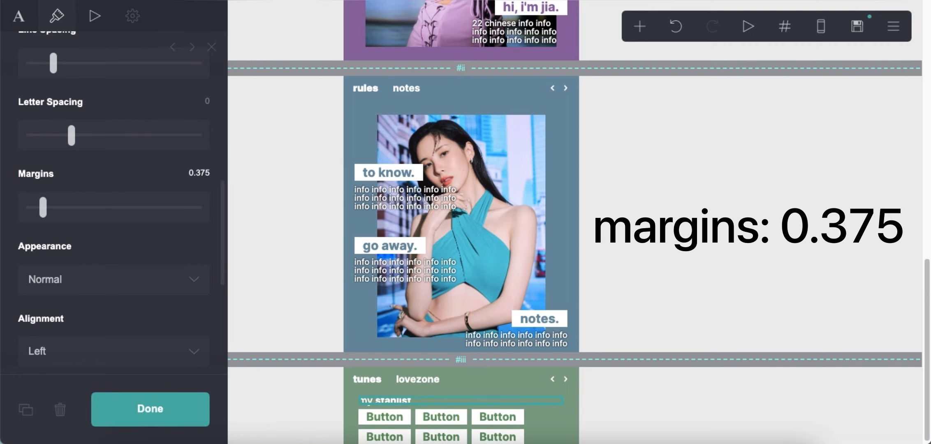
click(628, 376)
click(482, 401)
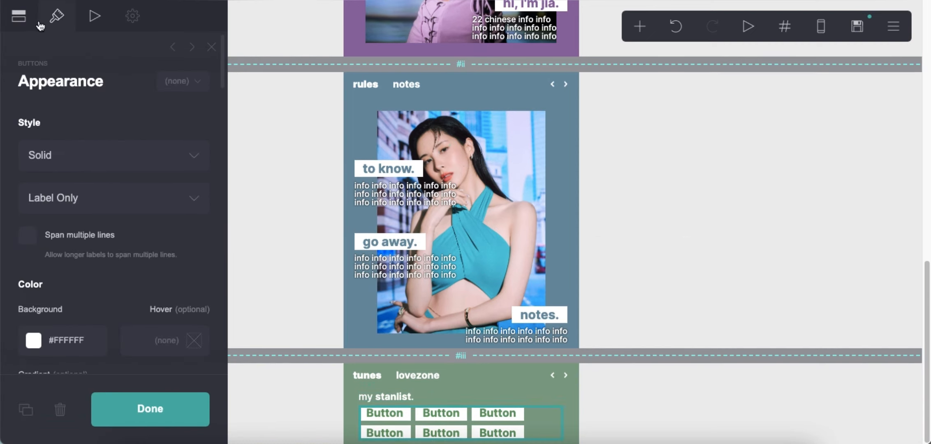
click(19, 17)
click(71, 131)
drag(77, 193, 2, 194)
text(@faves)
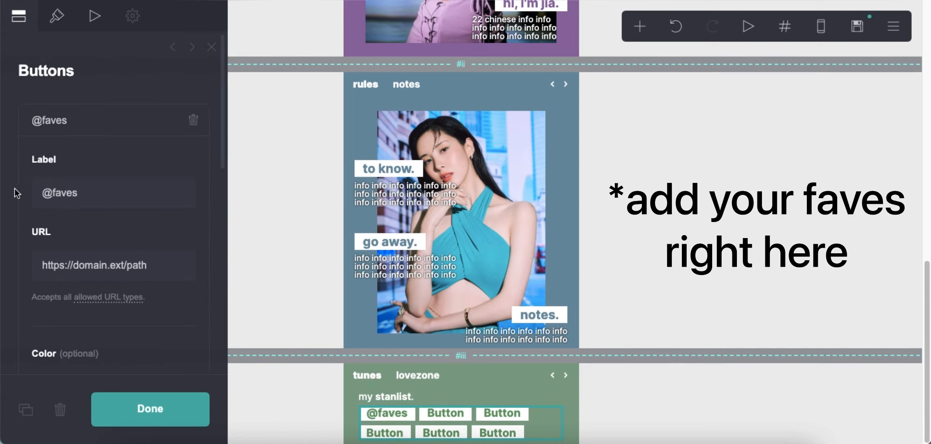
click(58, 131)
click(71, 156)
drag(76, 224, 8, 225)
text(@faves)
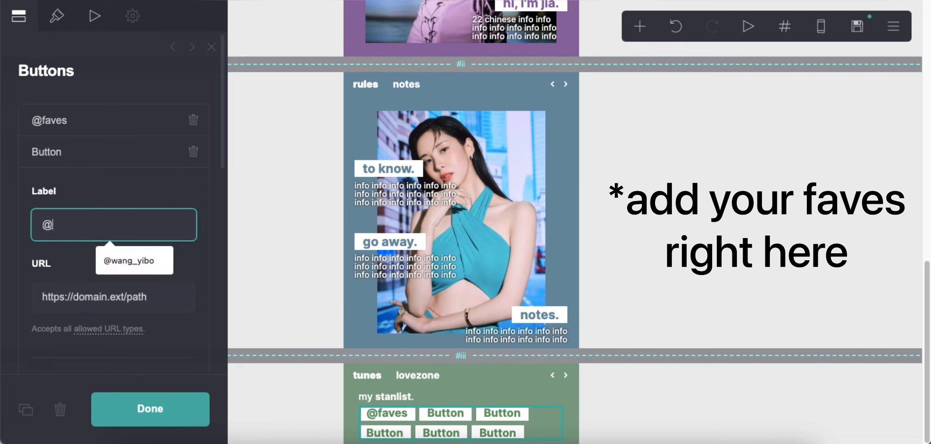
click(52, 150)
click(71, 184)
drag(81, 257, 6, 260)
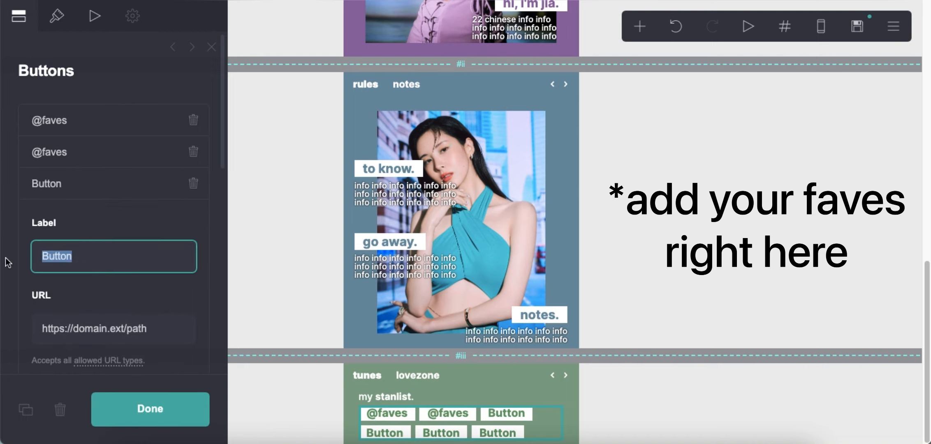
text(@group_nam)
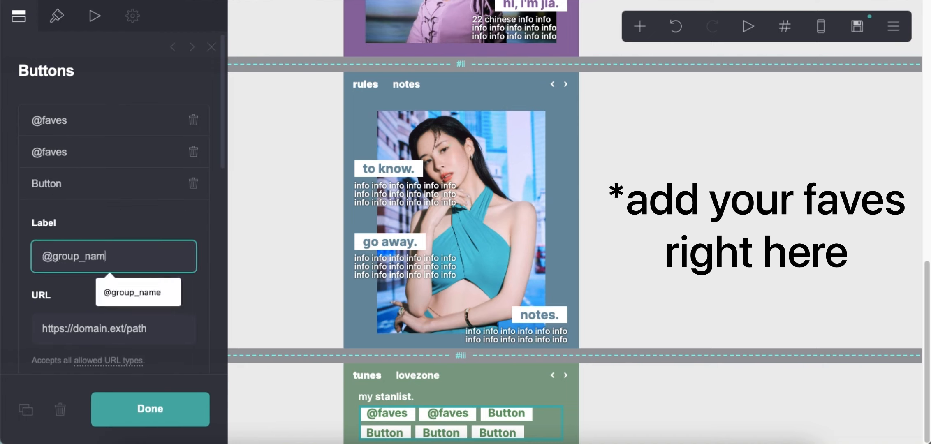
text(e)
click(22, 185)
click(66, 218)
drag(82, 288, 12, 293)
text(@fave)
click(66, 218)
click(82, 249)
drag(83, 319, 2, 320)
click(64, 249)
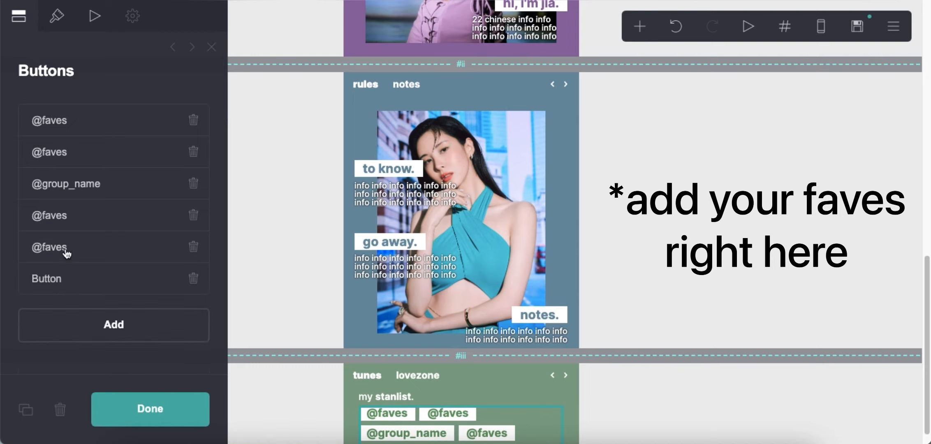
click(78, 274)
drag(99, 328, 6, 331)
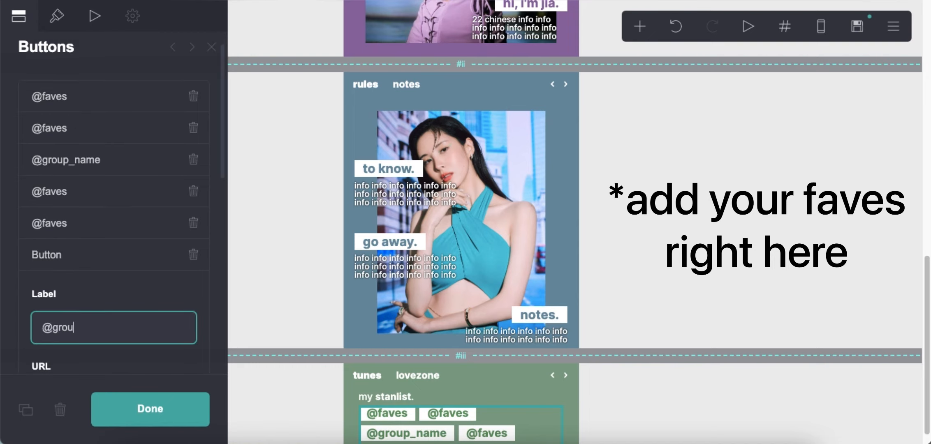
key(Return)
scroll(661, 387, down, 1)
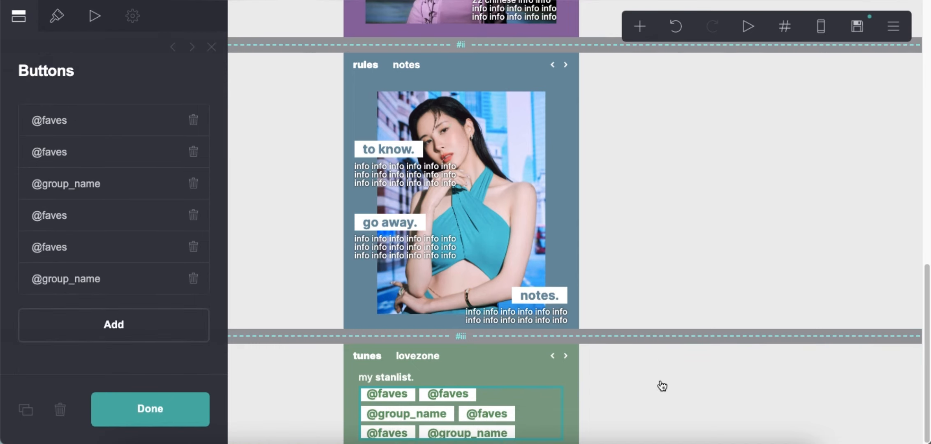
click(661, 383)
scroll(655, 144, down, 1)
- Add a container below the stanlist and upload the photo of the woman in the green dress as its background image
click(639, 26)
click(494, 318)
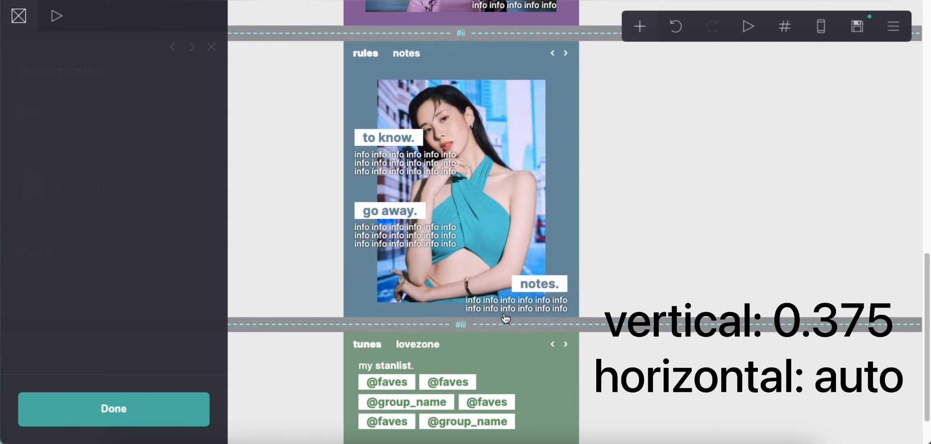
scroll(140, 281, down, 10)
click(107, 167)
click(105, 200)
click(136, 206)
double_click(457, 150)
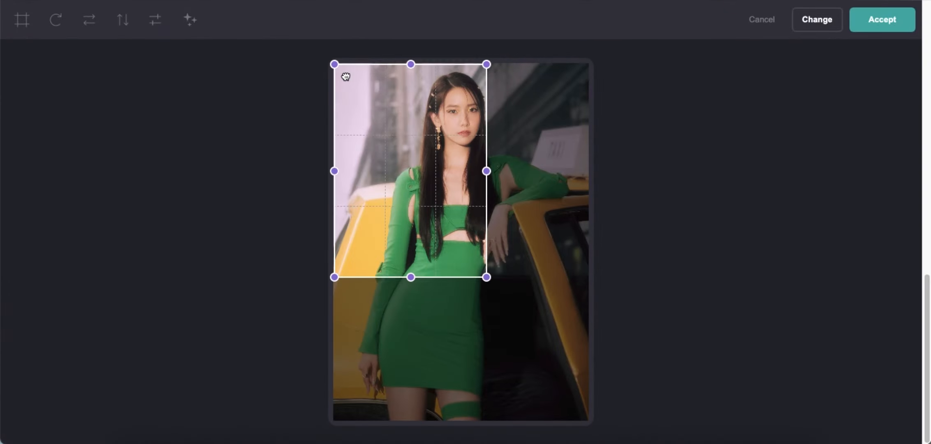
- Crop the green-dress background photo to its full width and roughly its upper half
drag(486, 171, 589, 173)
drag(462, 277, 462, 238)
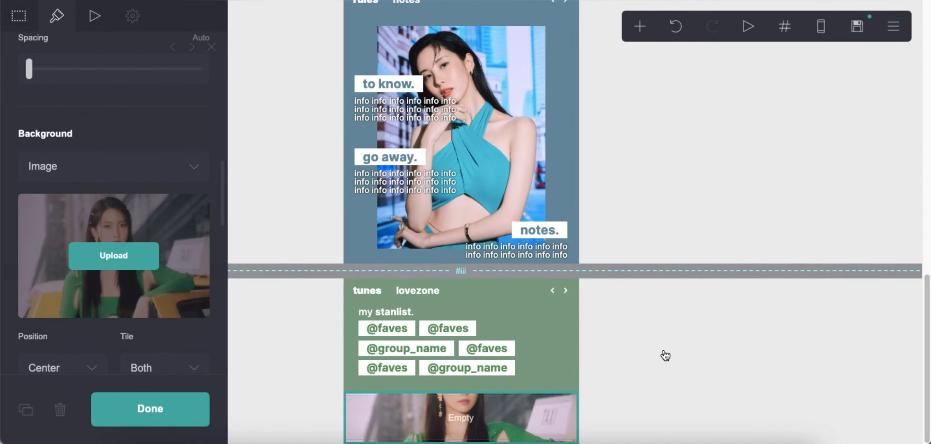
click(661, 353)
- Add a vertical divider inside the green-dress photo container and set its height to 10
click(640, 27)
click(605, 214)
drag(474, 438, 462, 407)
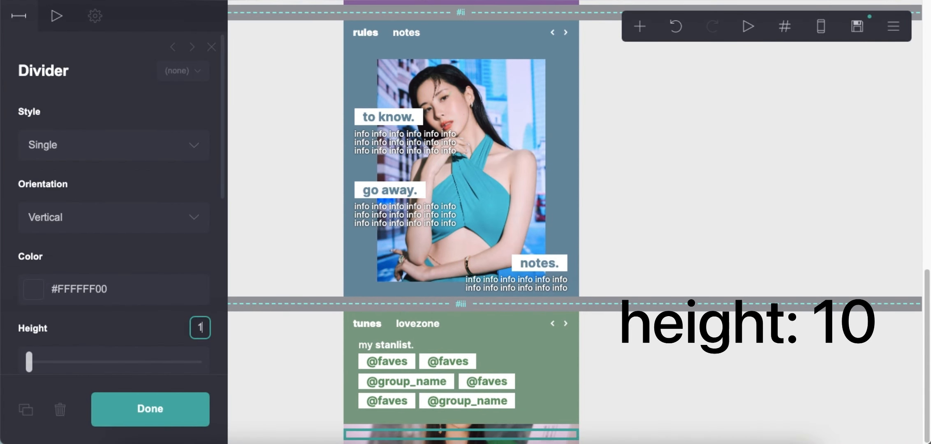
text(0)
scroll(535, 321, down, 3)
click(667, 337)
- Add a container below the photo with 0.375 vertical padding, 1.375 horizontal padding and 0.125 spacing
click(640, 26)
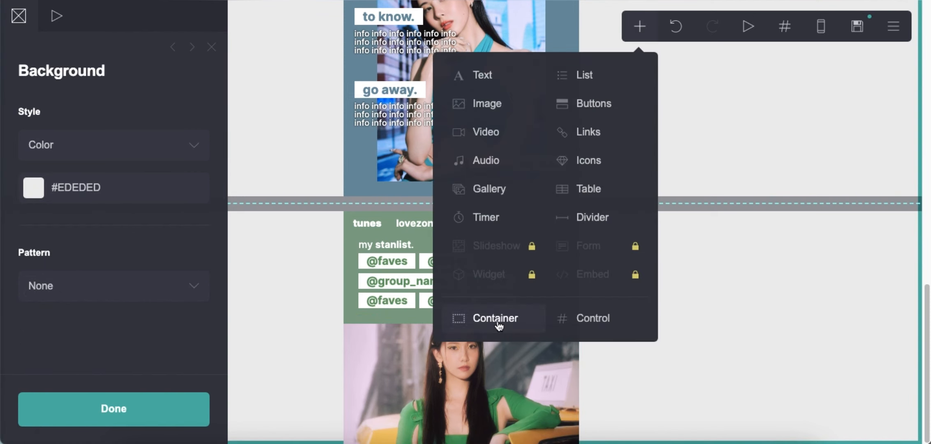
click(497, 320)
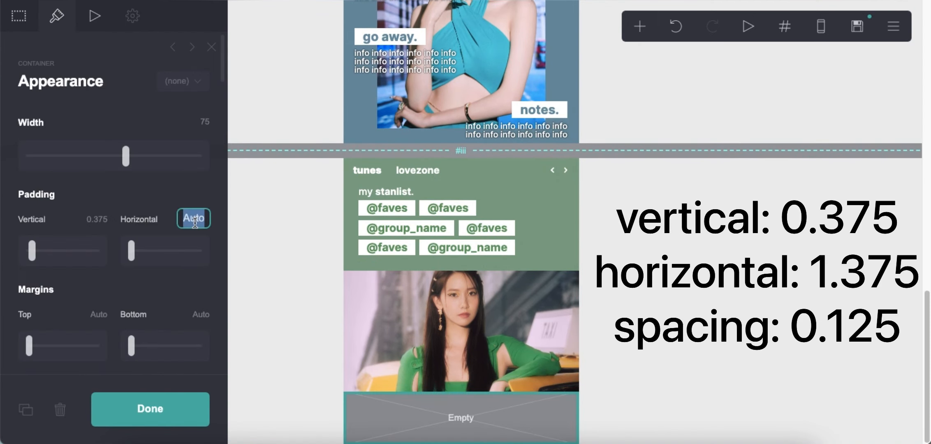
click(29, 25)
click(62, 28)
scroll(123, 193, down, 12)
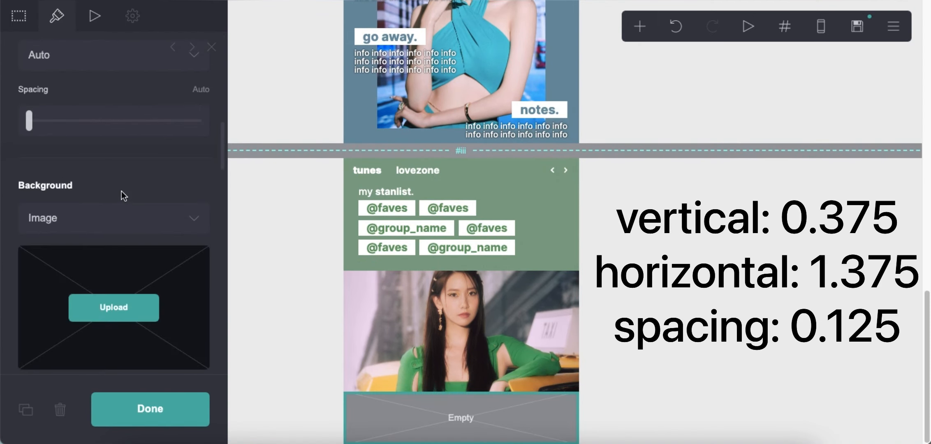
scroll(165, 183, up, 3)
scroll(113, 246, down, 4)
- Change the new container's background from an image to the solid green color
click(113, 194)
click(134, 163)
click(738, 328)
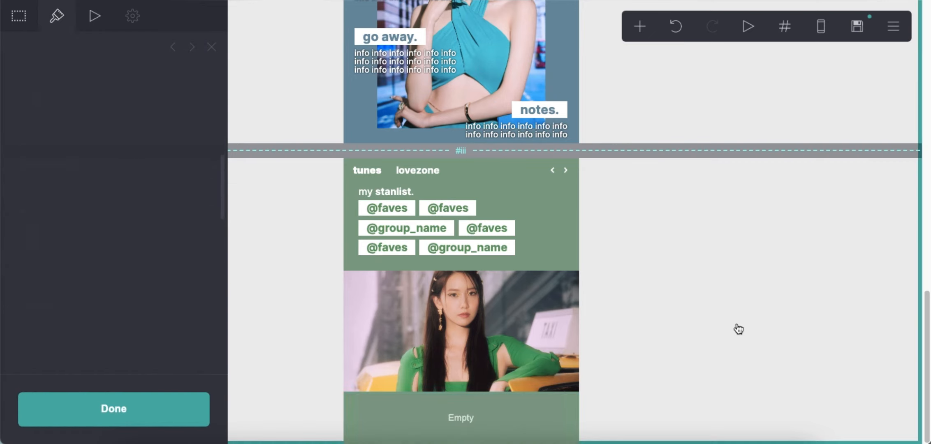
- Add a text element in the green container below the photo and set its margins to Auto
click(639, 27)
click(501, 183)
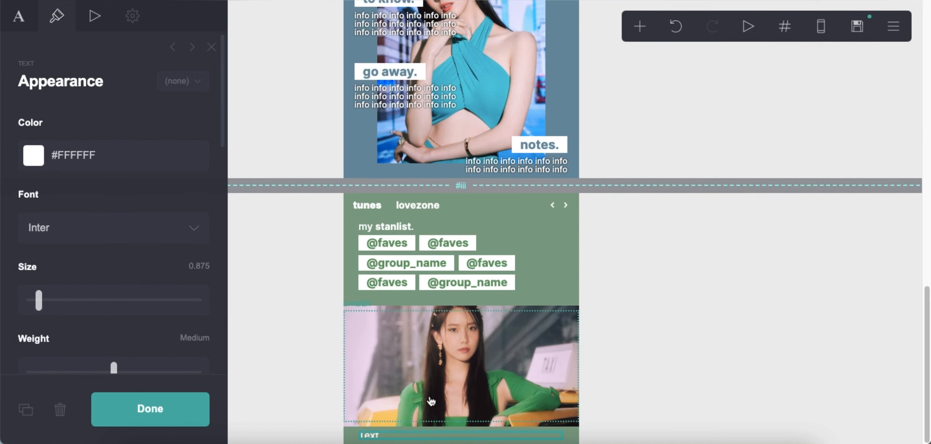
scroll(158, 276, down, 7)
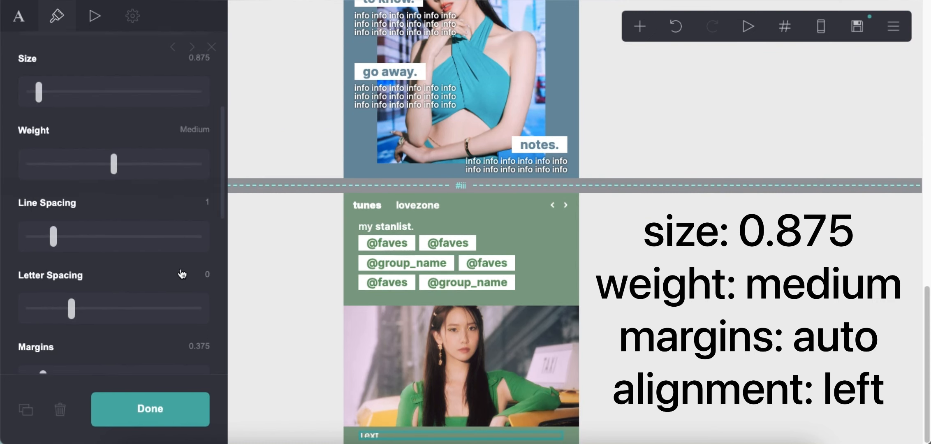
drag(46, 256, 29, 256)
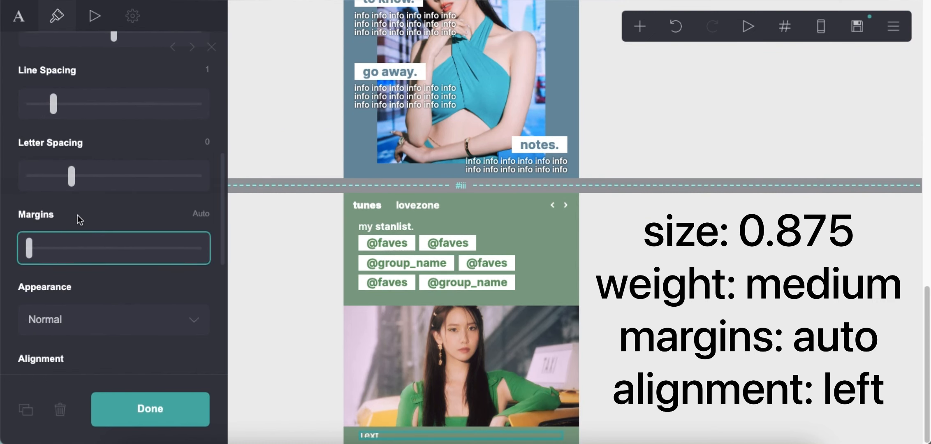
scroll(105, 281, down, 1)
scroll(105, 281, down, 2)
scroll(106, 281, up, 4)
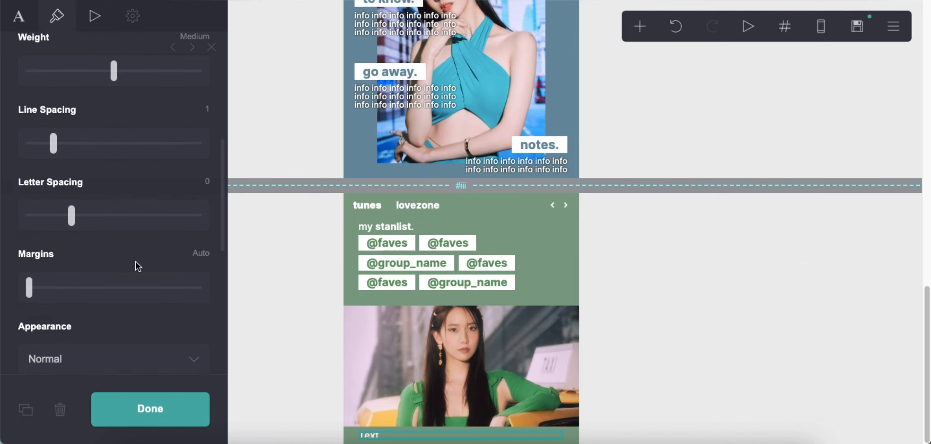
scroll(86, 111, up, 8)
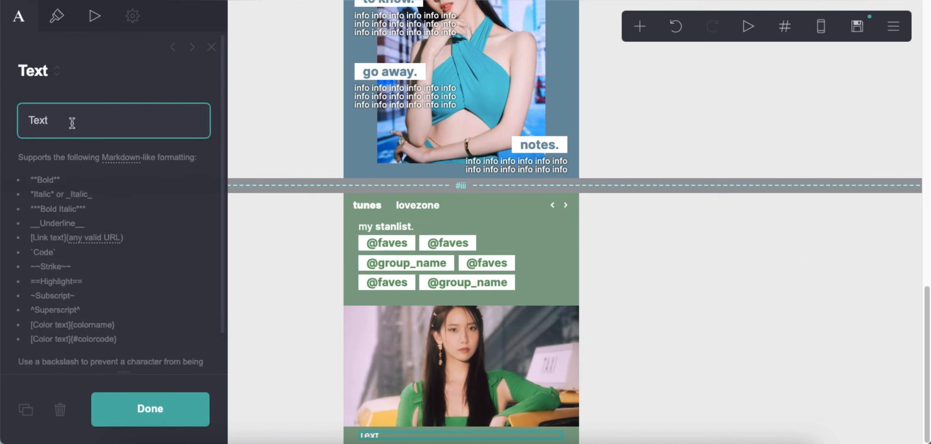
- Replace the new text element's placeholder with "tunes."
double_click(72, 123)
text(tunes.)
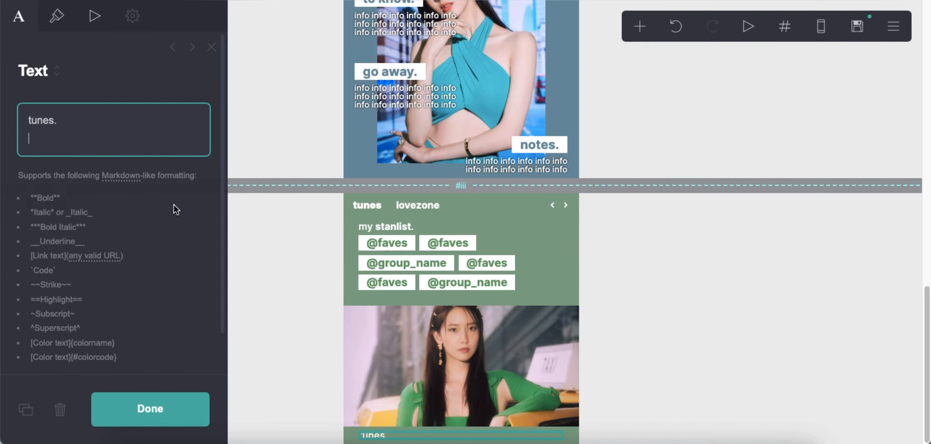
click(441, 220)
- Duplicate the stanlist buttons and move the copy below the "tunes." text in the container under the photo
click(437, 247)
click(26, 409)
drag(396, 259, 387, 428)
click(634, 309)
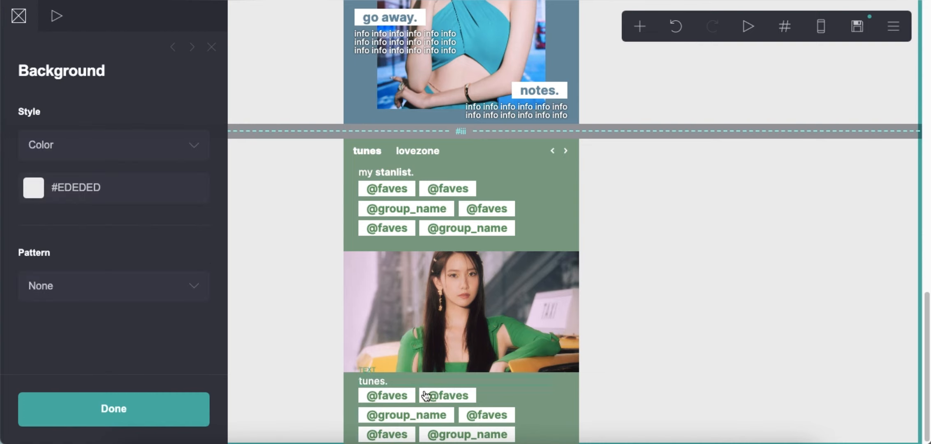
- Set the font size of the copied buttons below "tunes." to 0.875
click(375, 393)
click(56, 24)
scroll(143, 270, down, 8)
scroll(143, 274, down, 8)
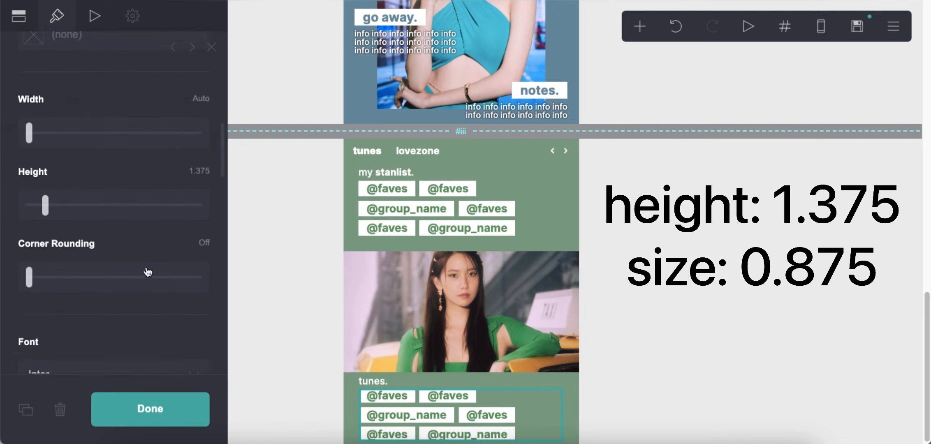
text(0.875)
key(Return)
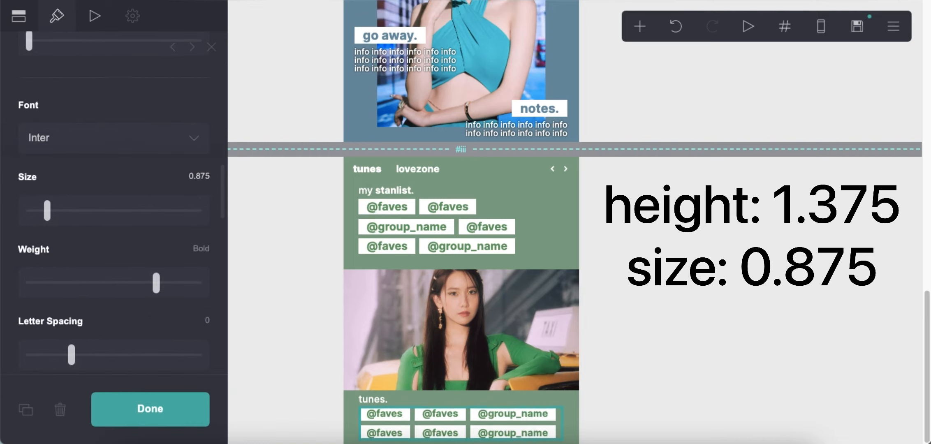
- Set the spacing between the copied buttons below "tunes." to 0.25
scroll(182, 228, down, 8)
click(190, 232)
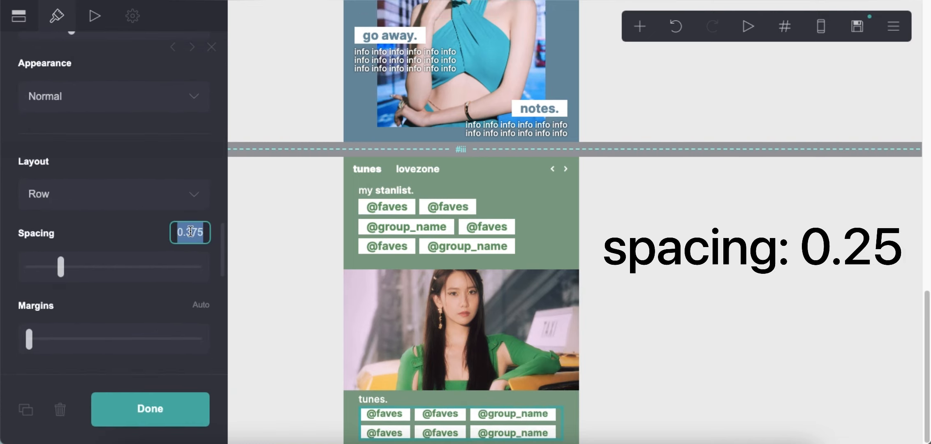
text(0.25)
key(Return)
scroll(75, 260, down, 5)
click(681, 273)
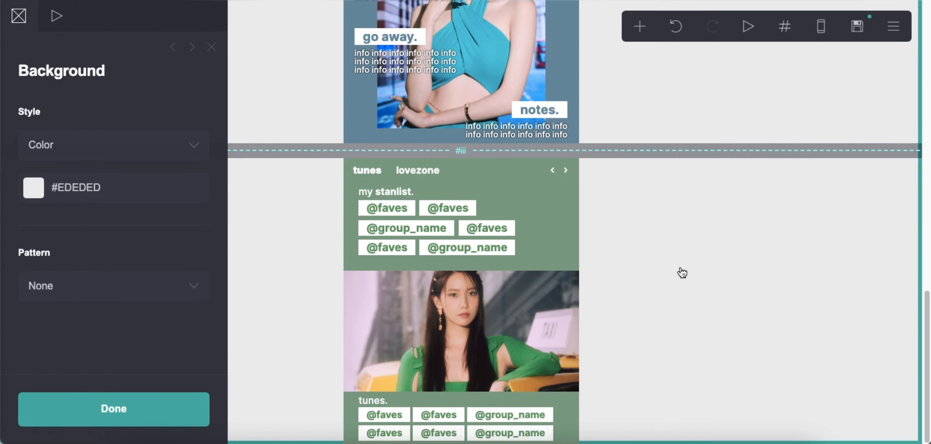
- Add a text element below the tunes buttons with size 0.75 and margins 0.625
click(651, 32)
click(490, 78)
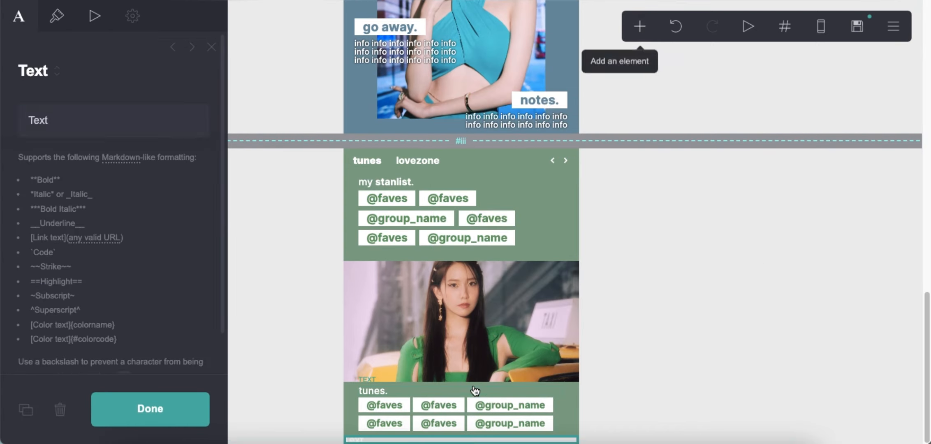
click(56, 19)
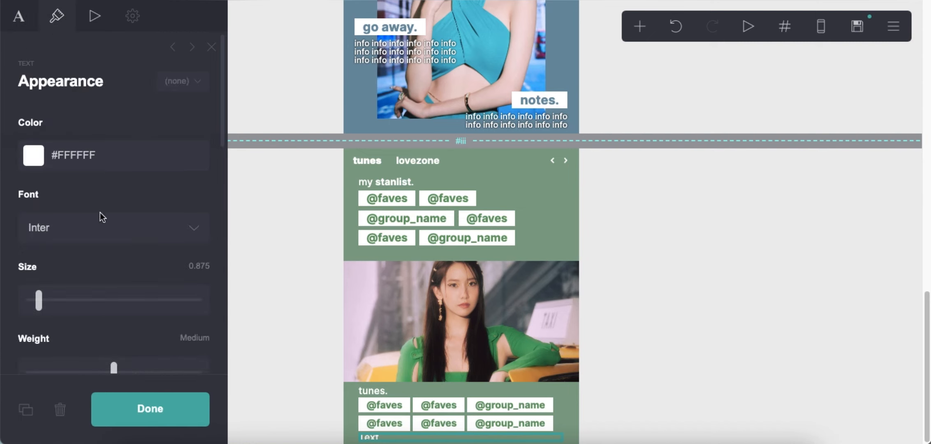
click(177, 264)
scroll(167, 283, down, 10)
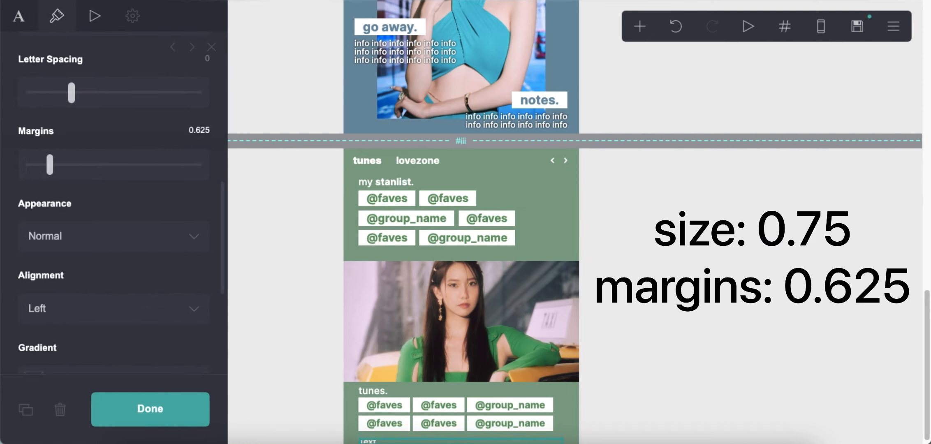
scroll(138, 214, down, 1)
scroll(136, 213, up, 10)
- Replace the placeholder below the tunes buttons with three lines of repeated "info" filler text
click(16, 25)
drag(57, 119, 0, 120)
text(info info info info info info info info info info info info info info info info)
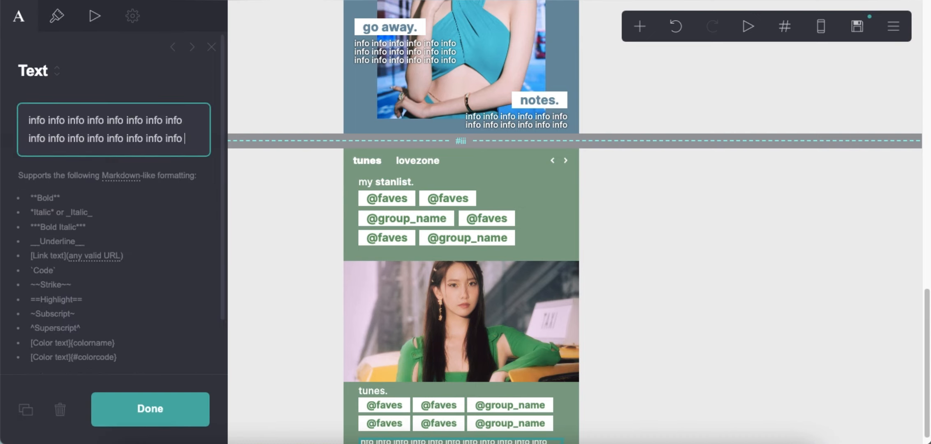
scroll(640, 263, down, 1)
text(info info info info info info)
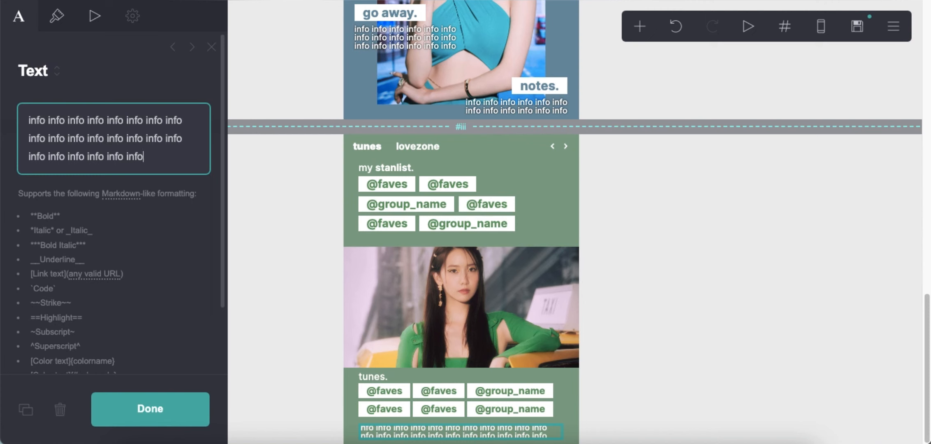
click(766, 360)
- Set the page background color to #D5C3DB
scroll(765, 360, up, 15)
click(661, 160)
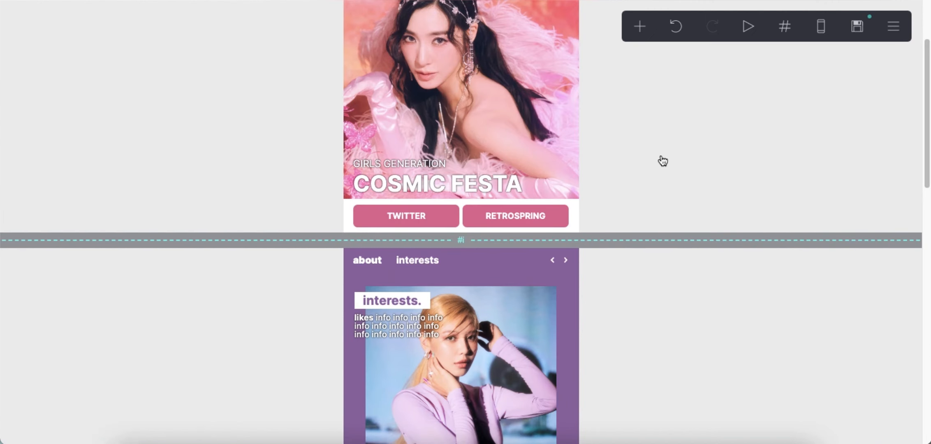
click(120, 176)
click(129, 190)
text(D5C3)
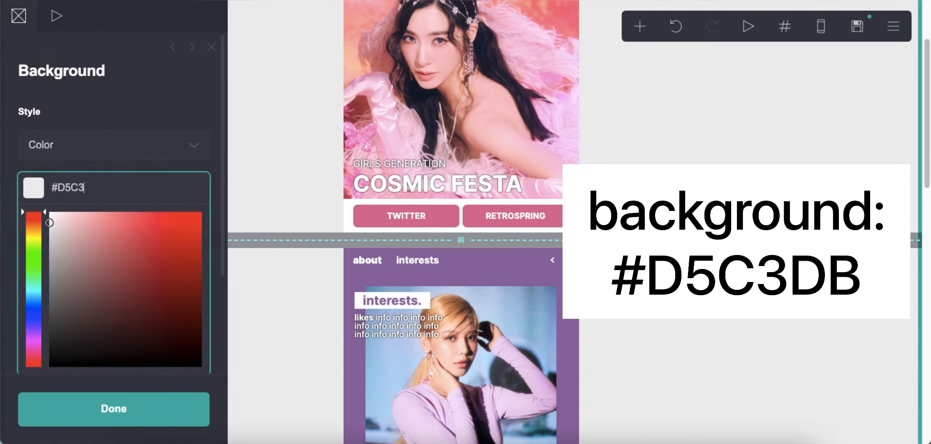
text(DB)
click(113, 409)
- Choose to publish the site to a .carrd.co URL and enter "testsahd" as its address
click(857, 27)
click(120, 265)
scroll(116, 272, down, 5)
click(107, 274)
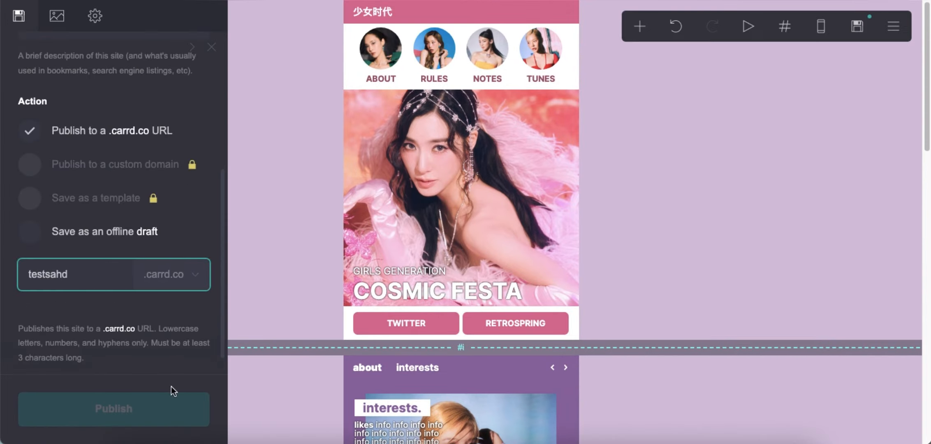